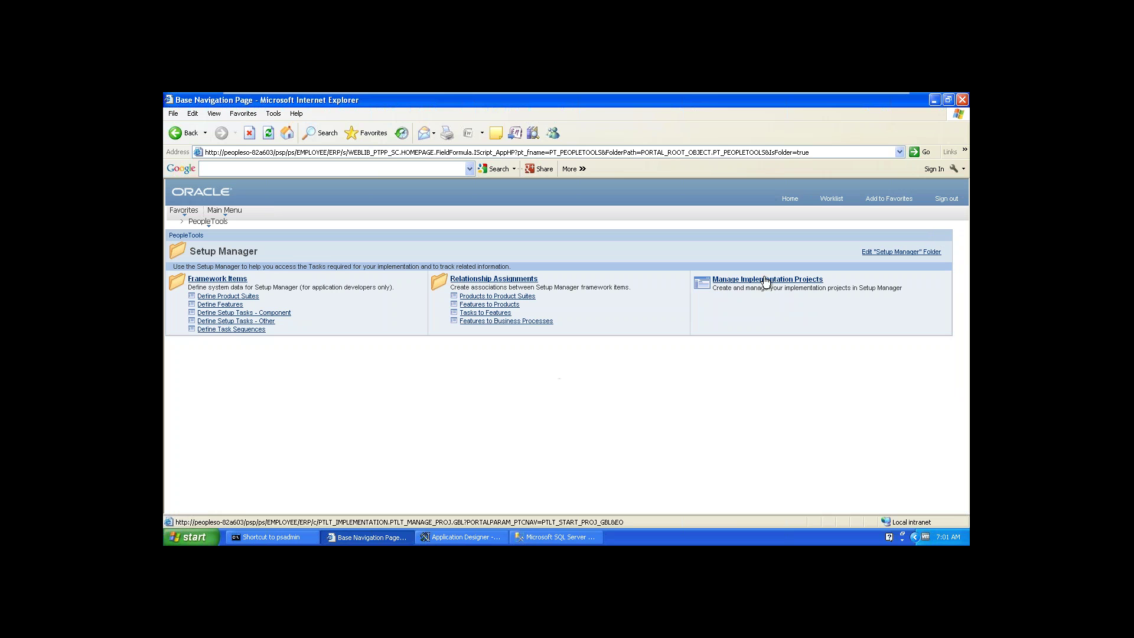
Open Manage Implementation Projects, browse the existing projects, and view the setup tasks of the PO Implementation project updated 07/24/15.
{"action": "left_click", "coordinate": [779, 280]}
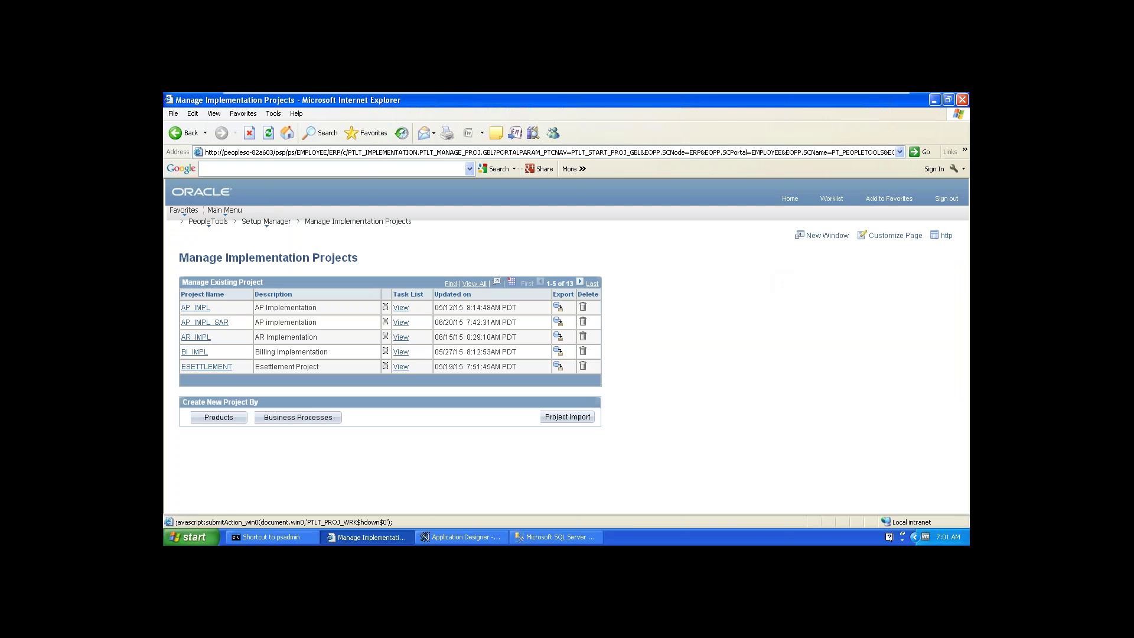
{"action": "left_click", "coordinate": [580, 283]}
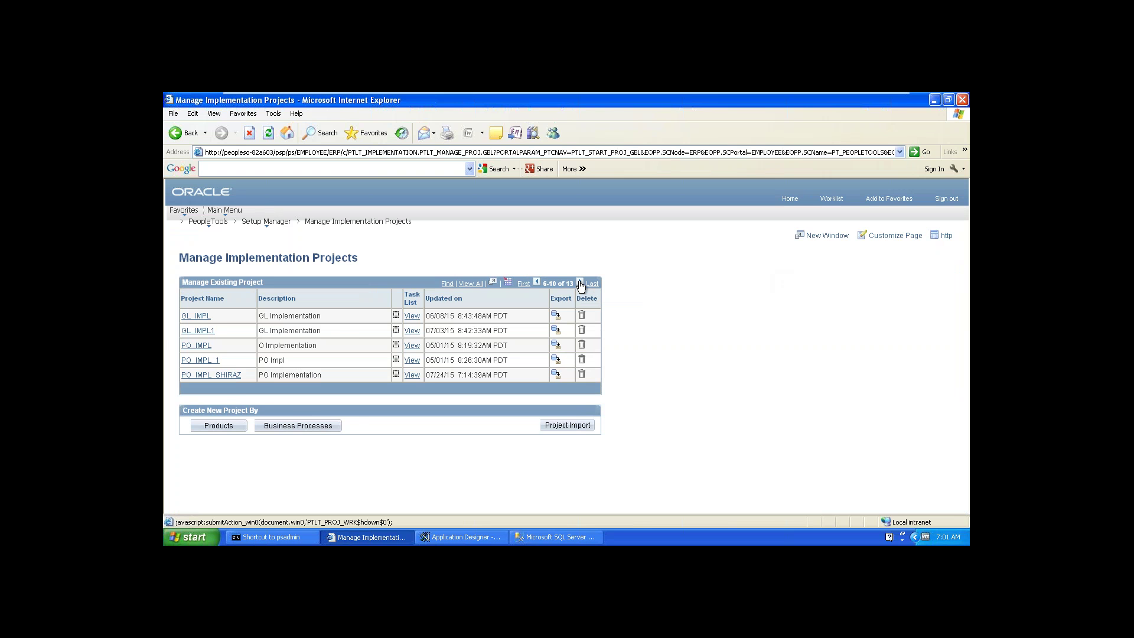
{"action": "left_click", "coordinate": [580, 283]}
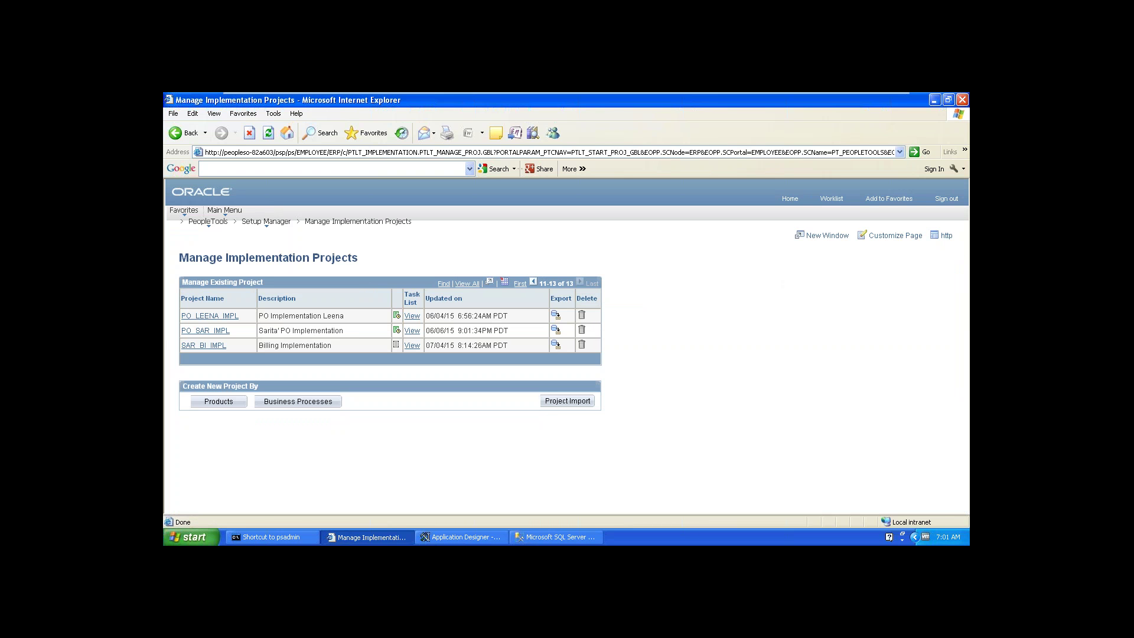
{"action": "left_click", "coordinate": [534, 282]}
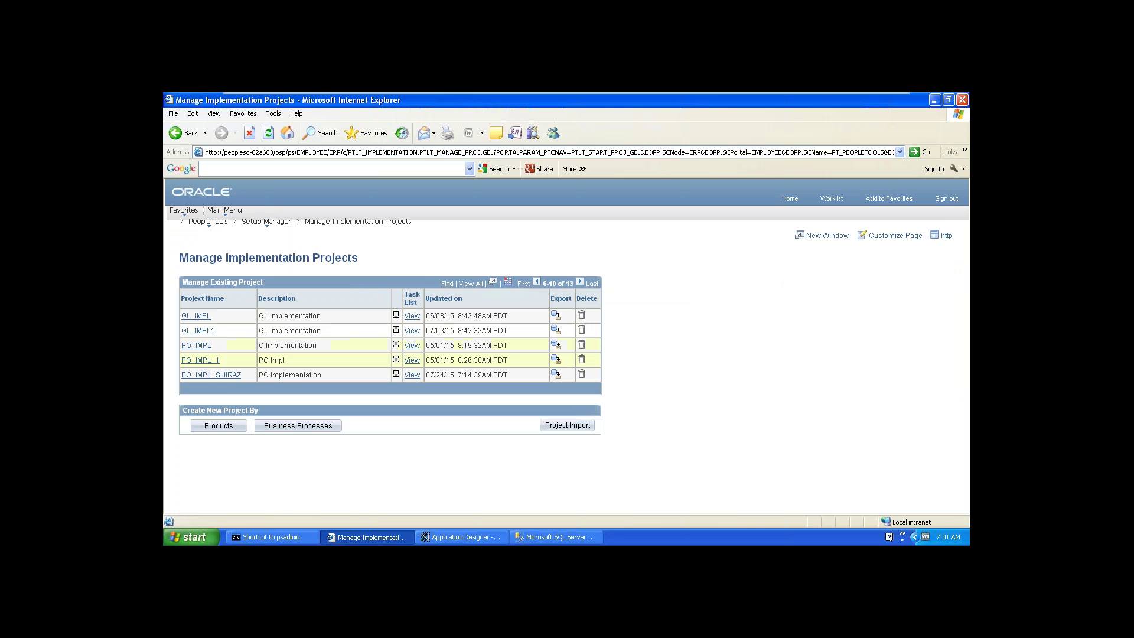
{"action": "left_click", "coordinate": [412, 376]}
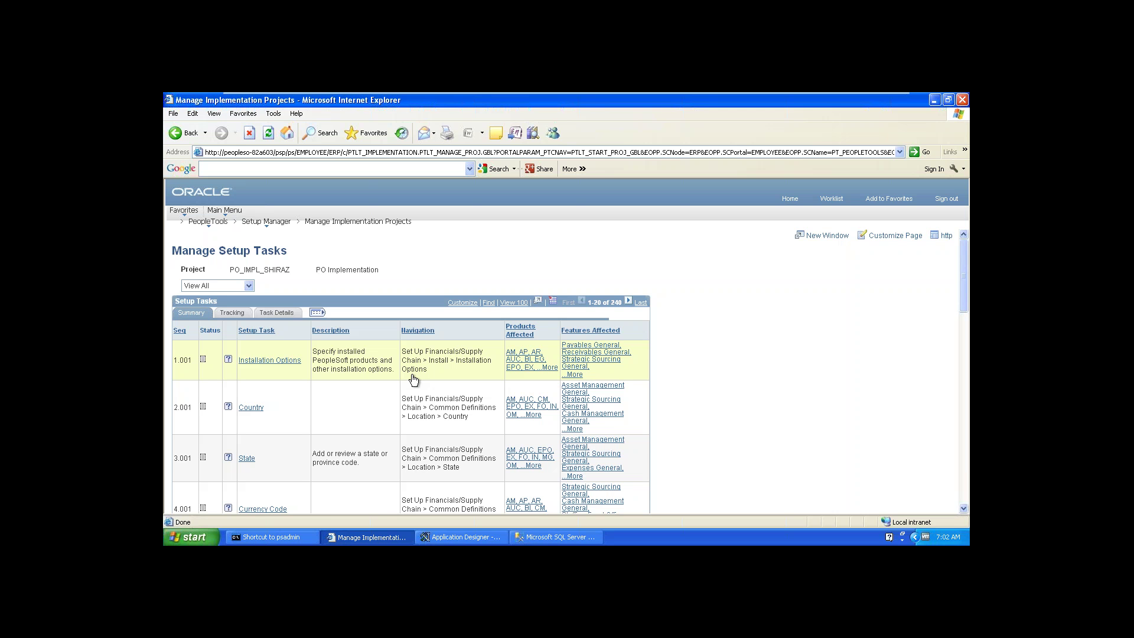
Return to the project list, start a new project by products, and select Purchasing, Inventory and Asset Management under Asset Lifecycle Management.
{"action": "left_click", "coordinate": [357, 222]}
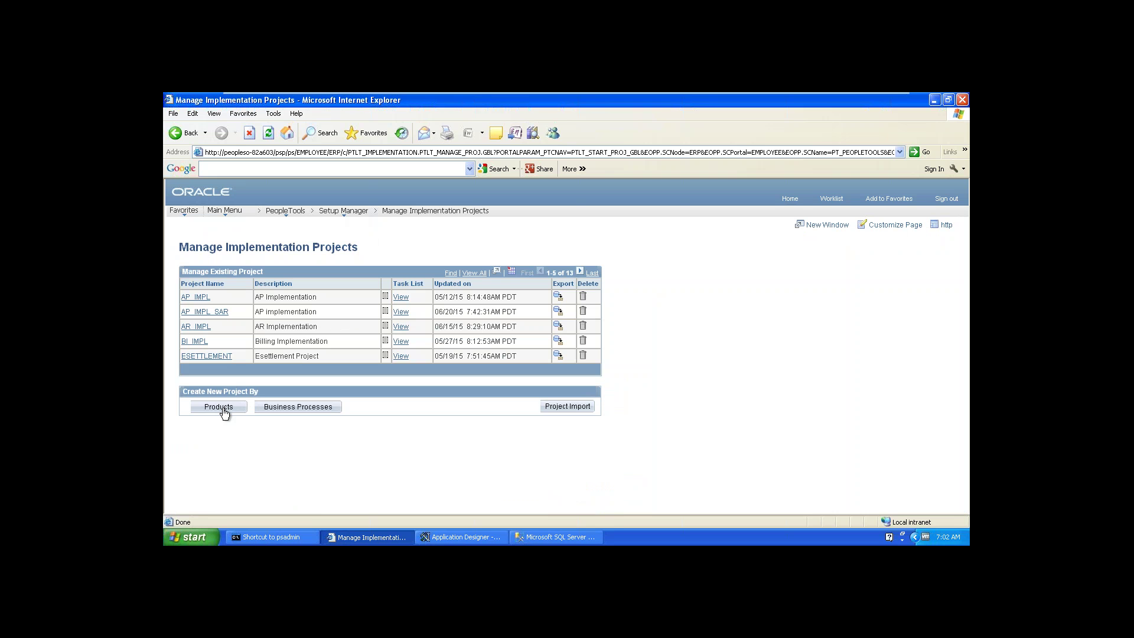
{"action": "left_click", "coordinate": [437, 213]}
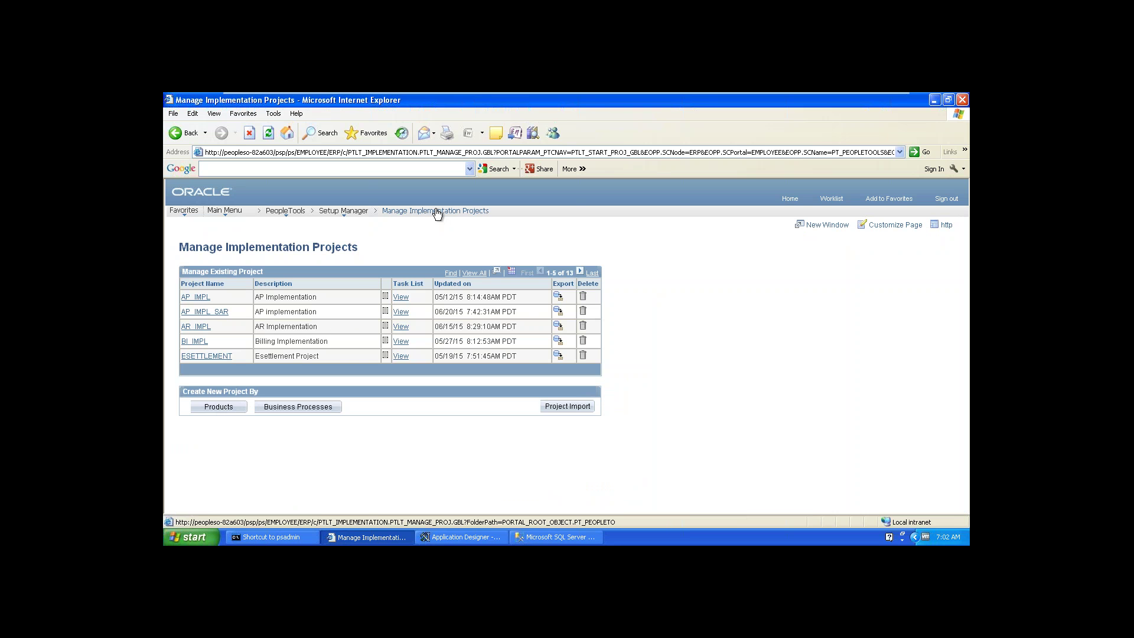
{"action": "left_click", "coordinate": [225, 411]}
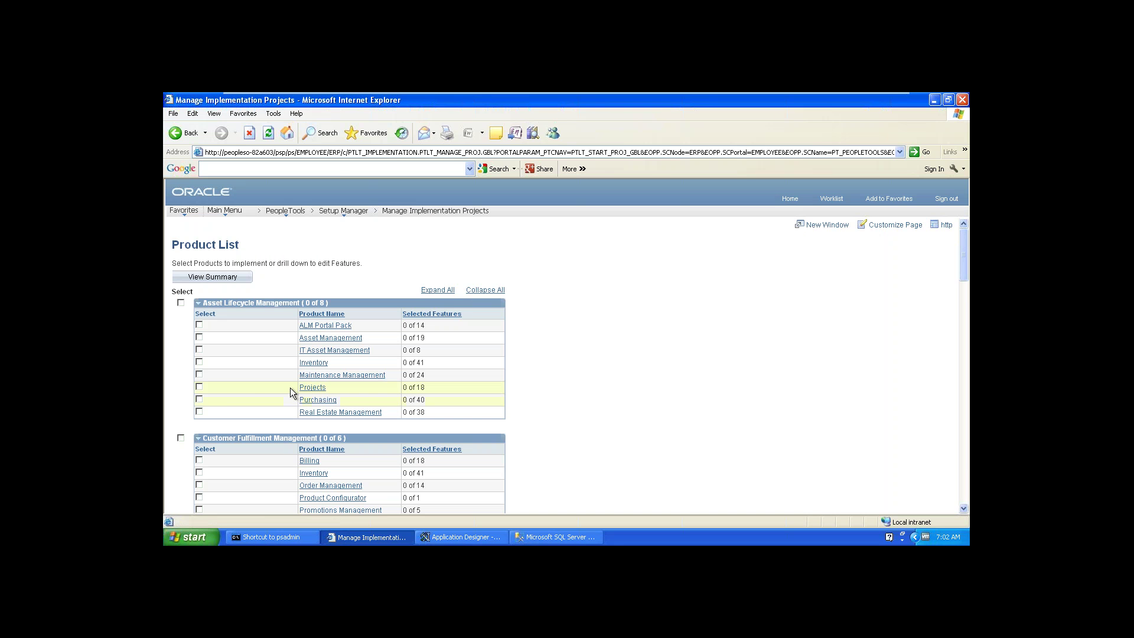
{"action": "left_click", "coordinate": [198, 399]}
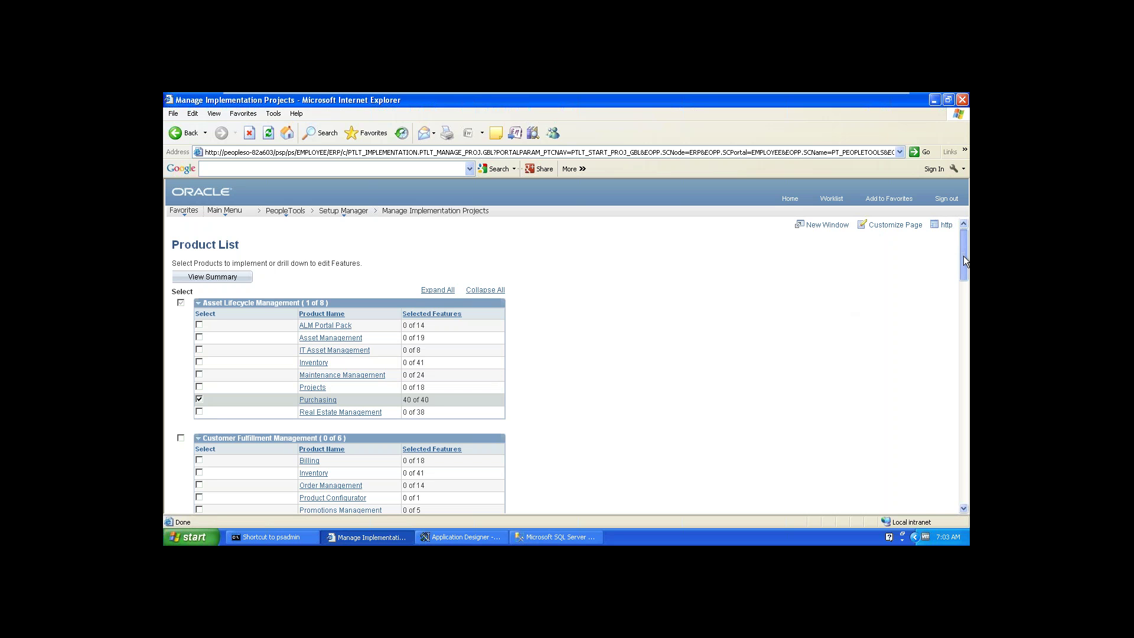
{"action": "left_click", "coordinate": [199, 362]}
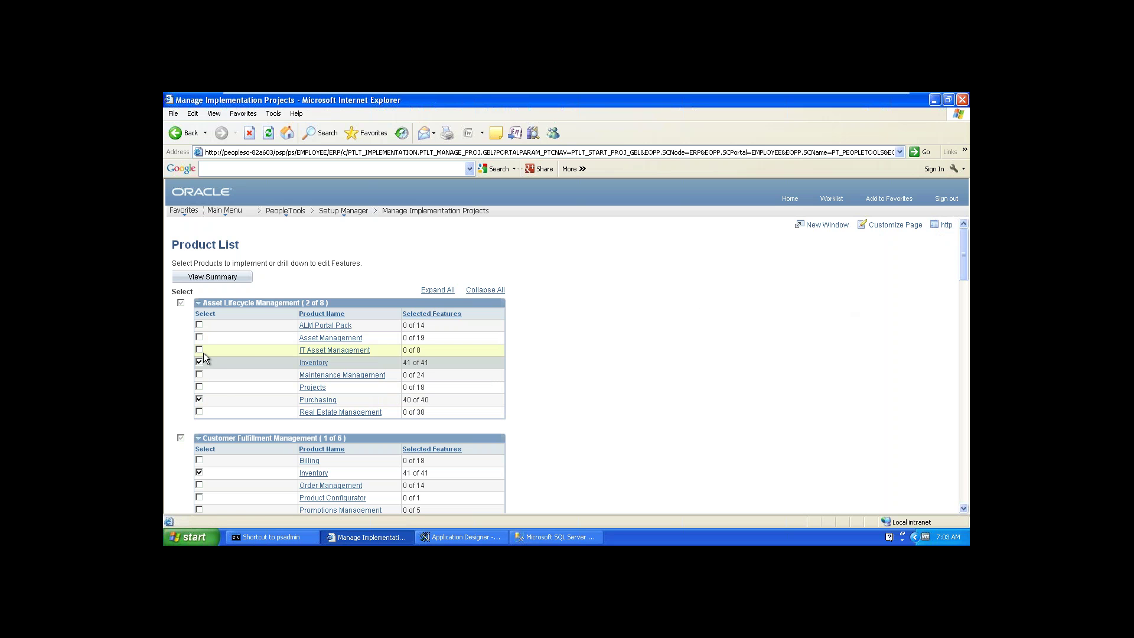
{"action": "left_click", "coordinate": [199, 338]}
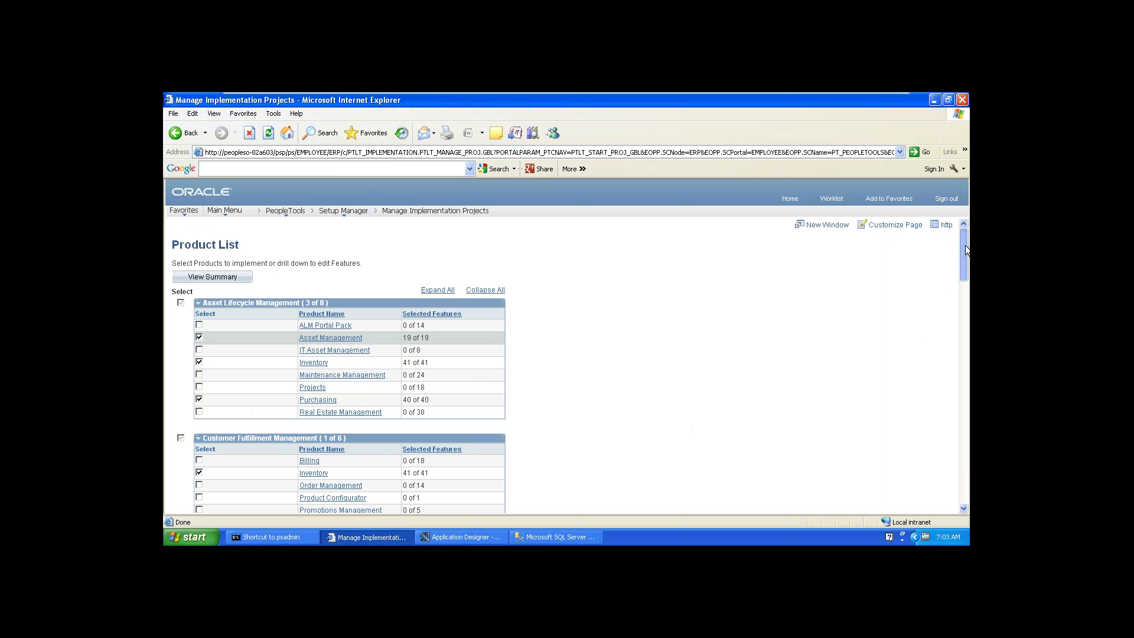
Select Billing and Receivables under Customer Fulfillment Management, and General Ledger under Financial Management.
{"action": "scroll", "coordinate": [965, 249], "scroll_direction": "down", "scroll_amount": 3}
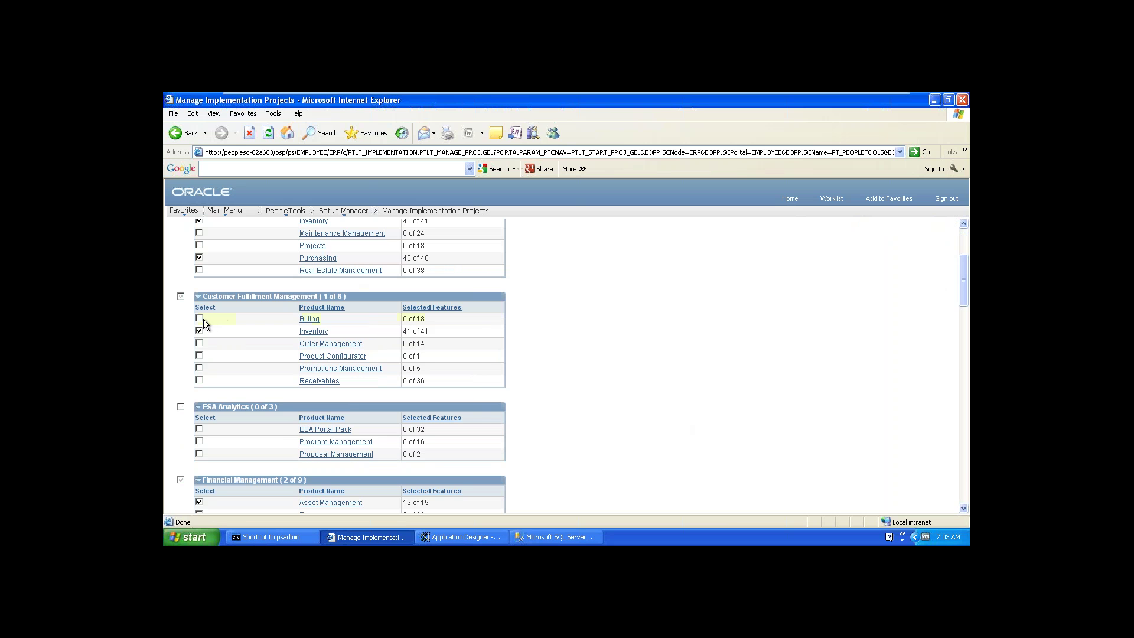
{"action": "left_click", "coordinate": [200, 321]}
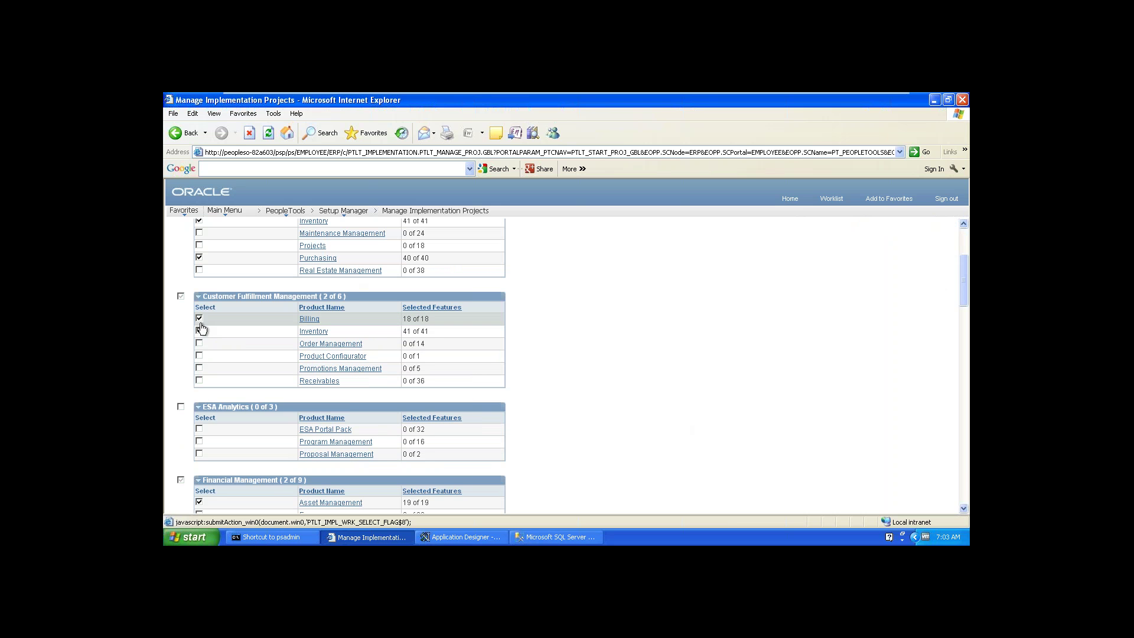
{"action": "left_click", "coordinate": [199, 381]}
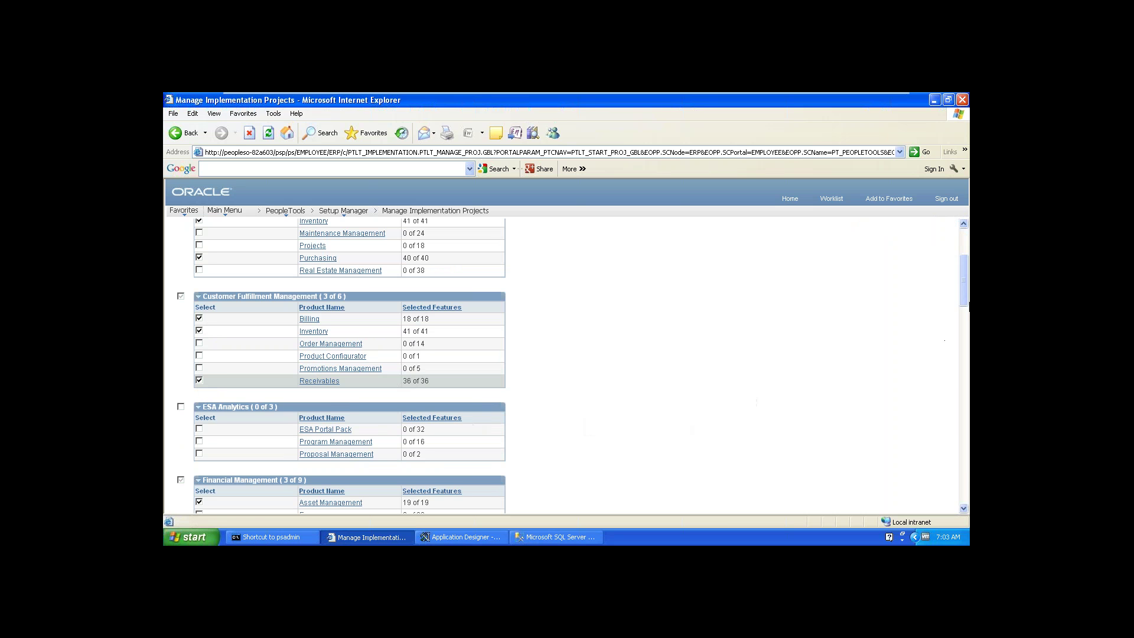
{"action": "left_click_drag", "start_coordinate": [963, 285], "coordinate": [967, 317]}
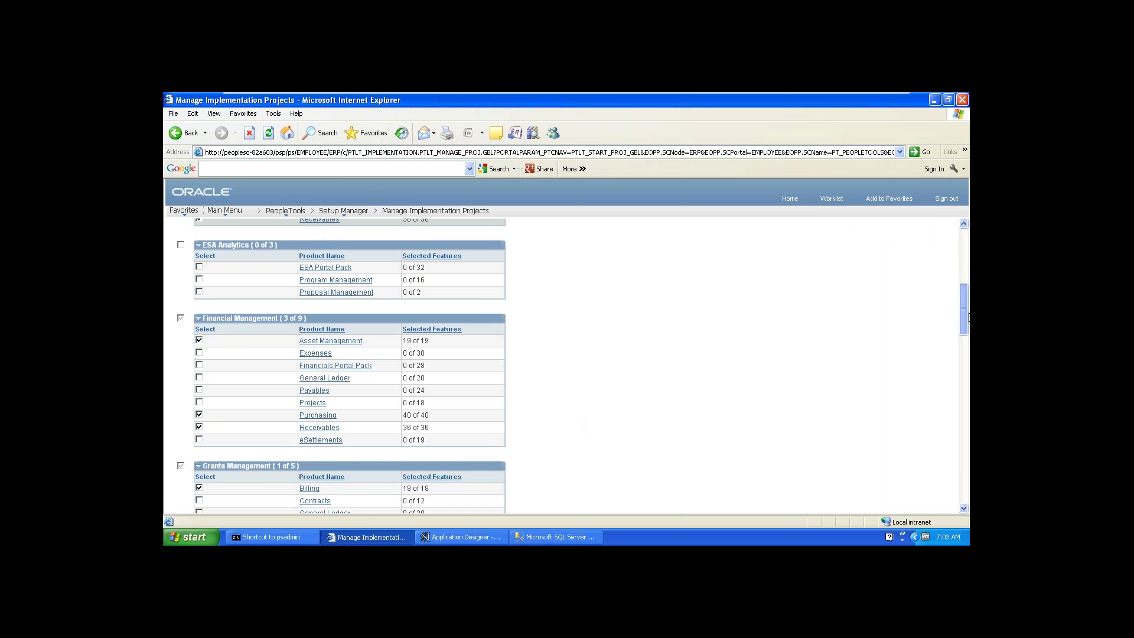
{"action": "scroll", "coordinate": [458, 370], "scroll_direction": "down", "scroll_amount": 1}
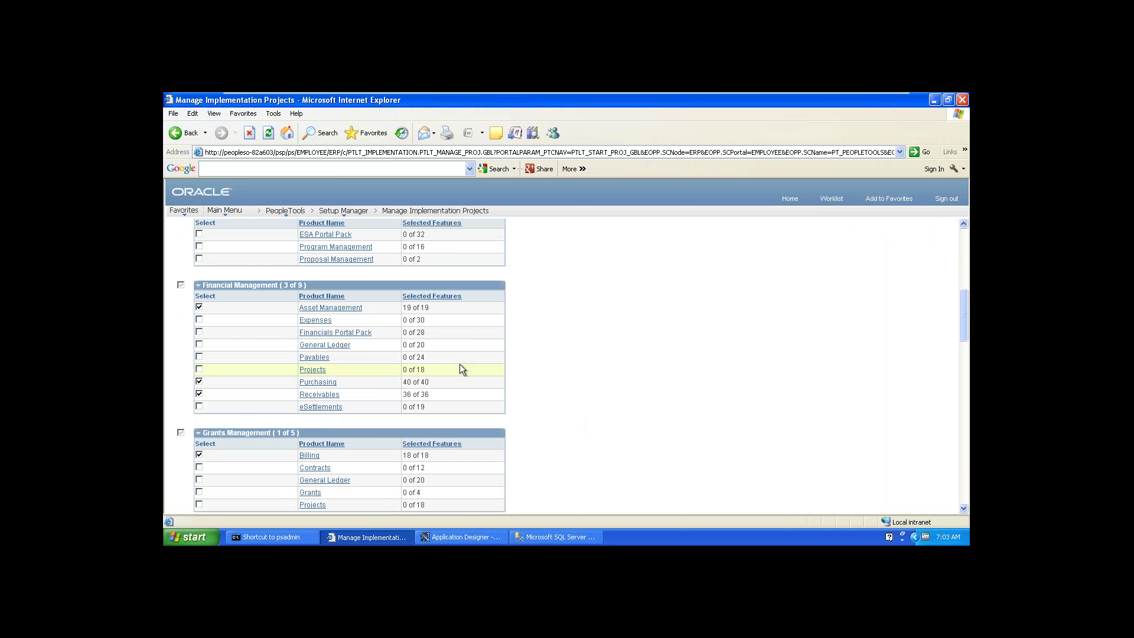
{"action": "left_click", "coordinate": [200, 346]}
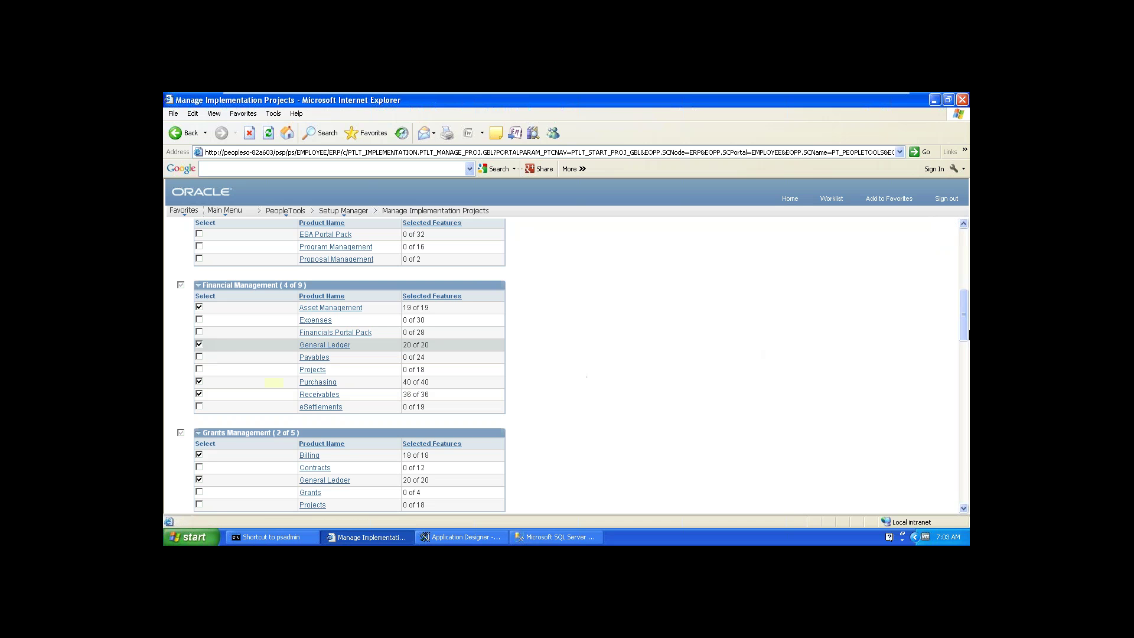
Select Expenses under Project Automation and Payables under Resource Automation, and view the summary of the selected products.
{"action": "left_click_drag", "start_coordinate": [965, 305], "coordinate": [967, 359]}
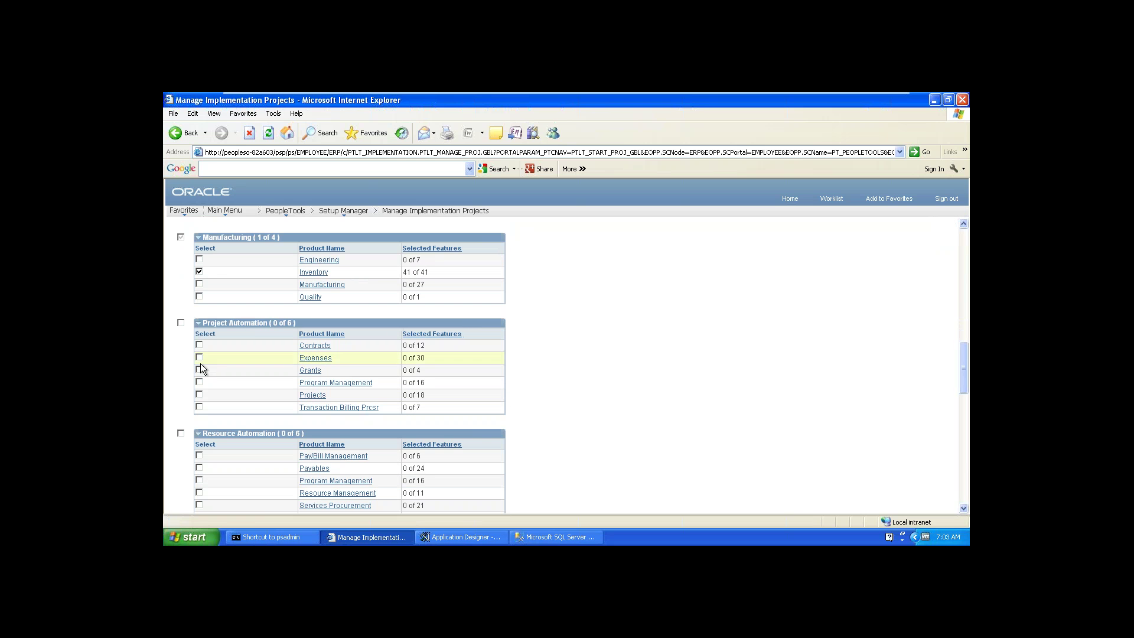
{"action": "left_click", "coordinate": [200, 357]}
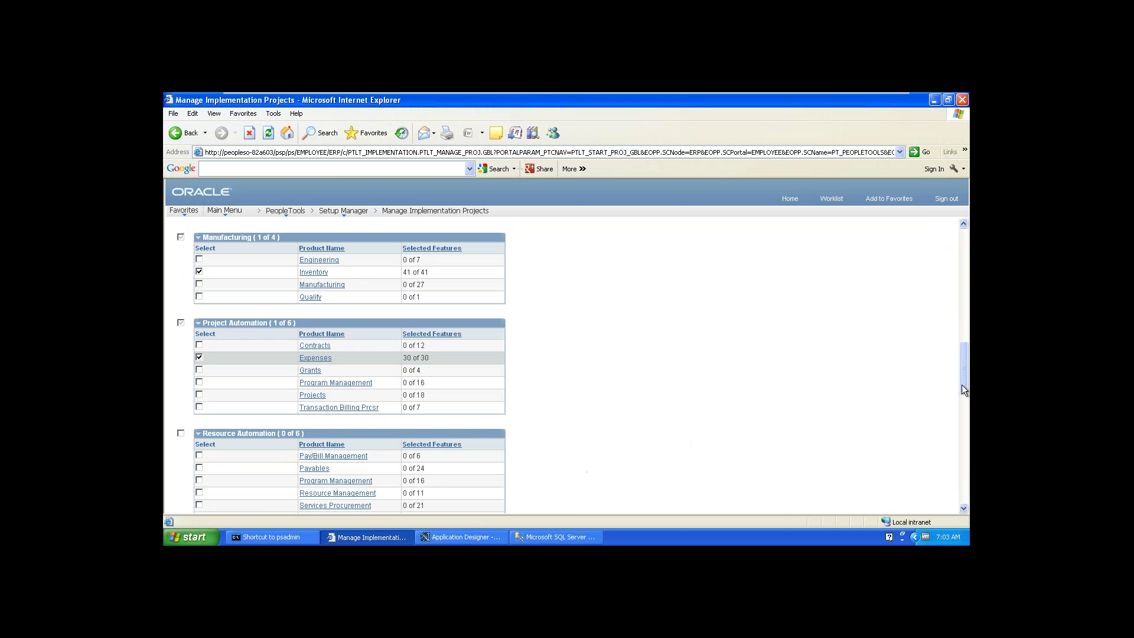
{"action": "left_click", "coordinate": [200, 469]}
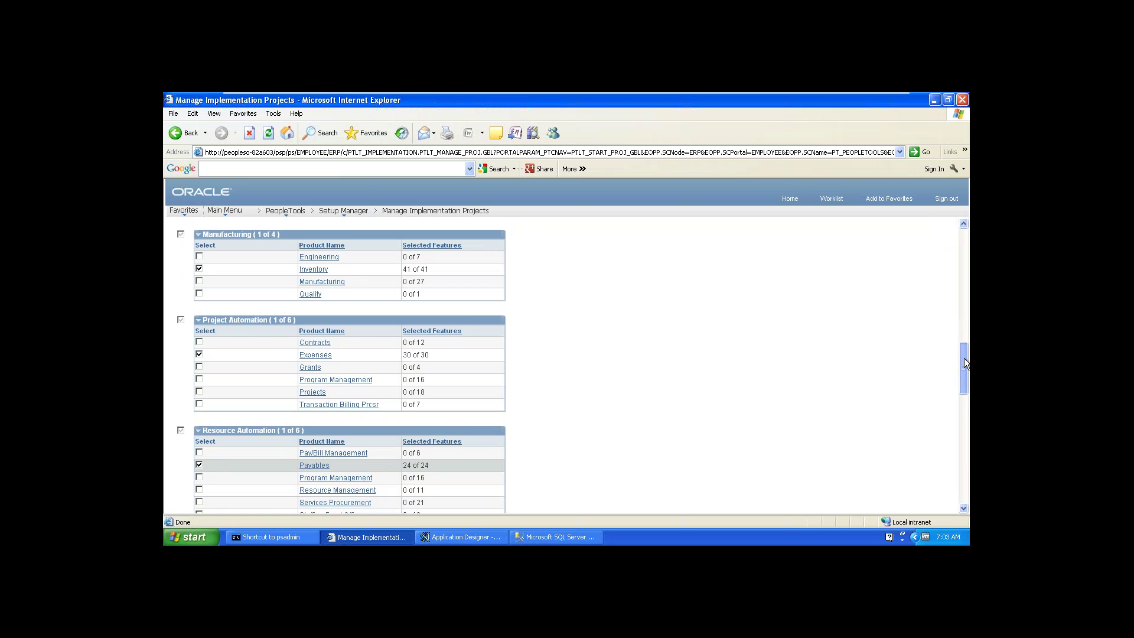
{"action": "left_click_drag", "start_coordinate": [966, 360], "coordinate": [969, 470]}
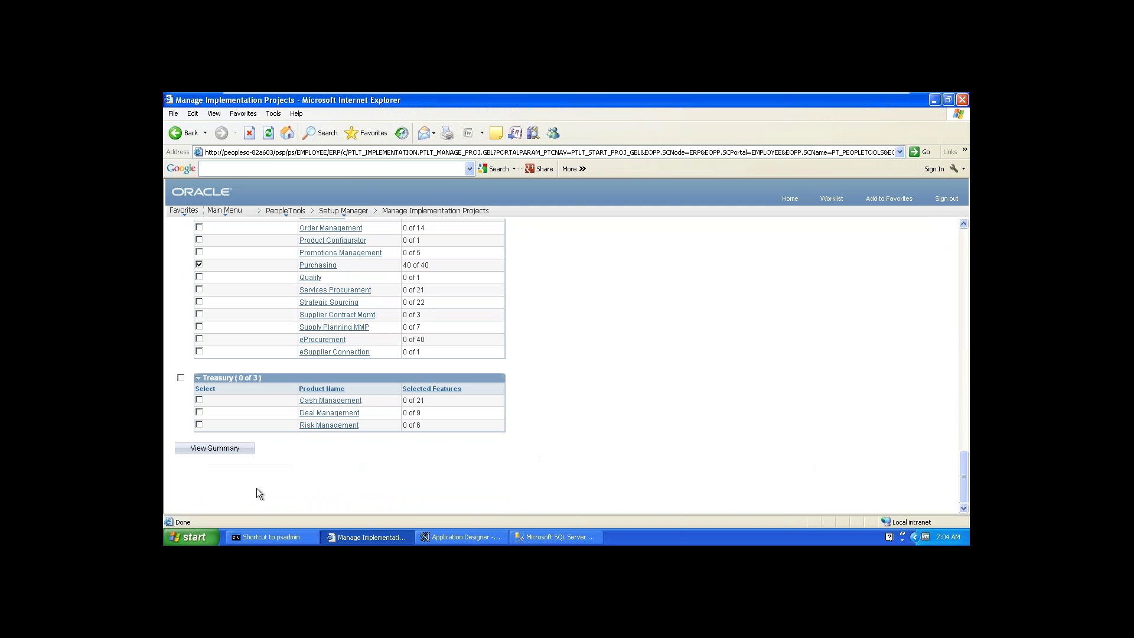
{"action": "left_click", "coordinate": [218, 450]}
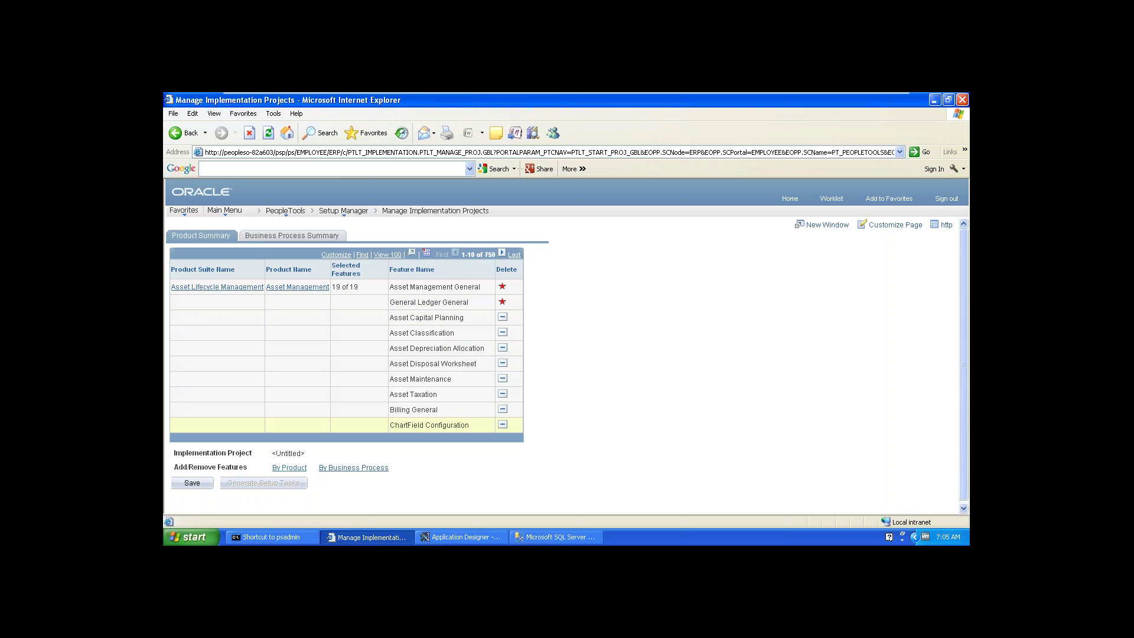
Page through the product summary to examine the Asset Management, Inventory and Purchasing features, trying the delete option on Consignment.
{"action": "left_click", "coordinate": [501, 256]}
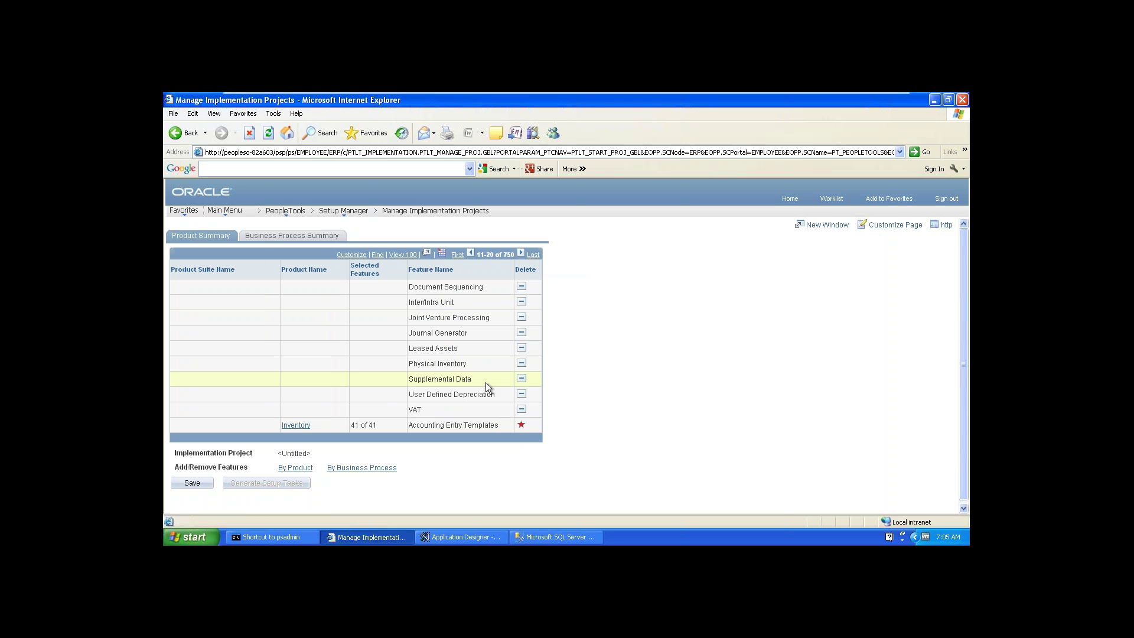
{"action": "left_click", "coordinate": [520, 254]}
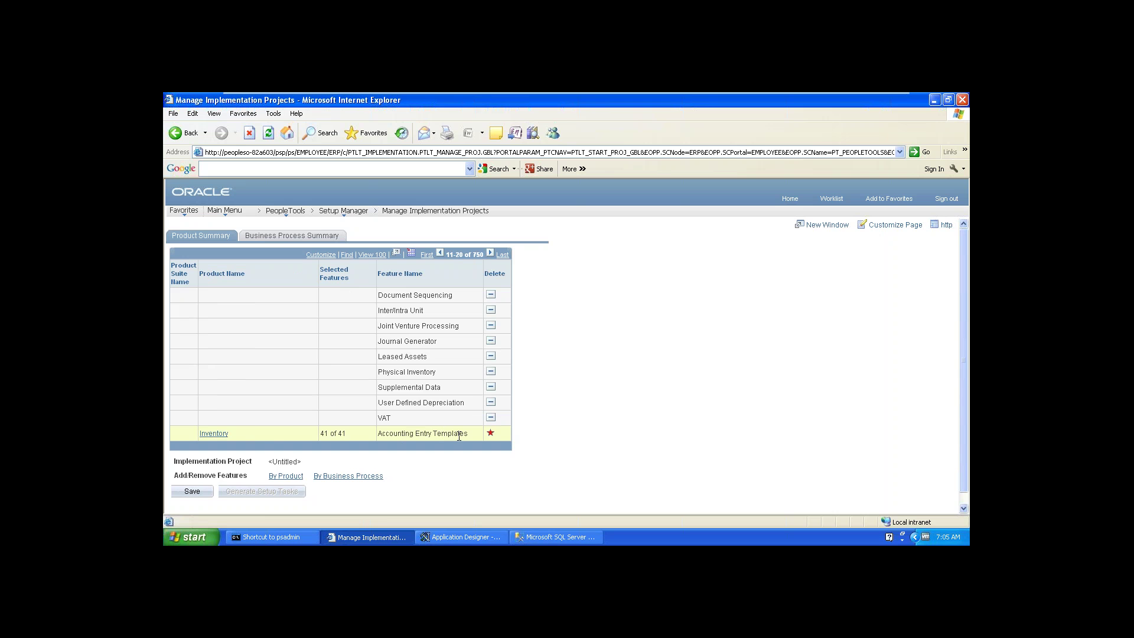
{"action": "left_click", "coordinate": [491, 253]}
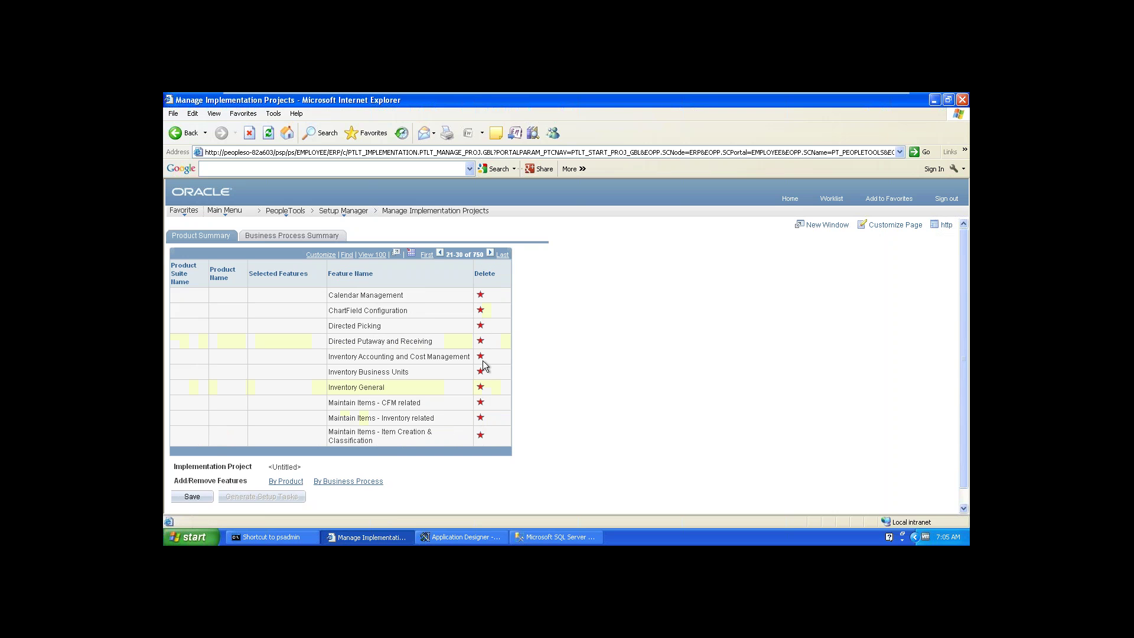
{"action": "left_click", "coordinate": [491, 254]}
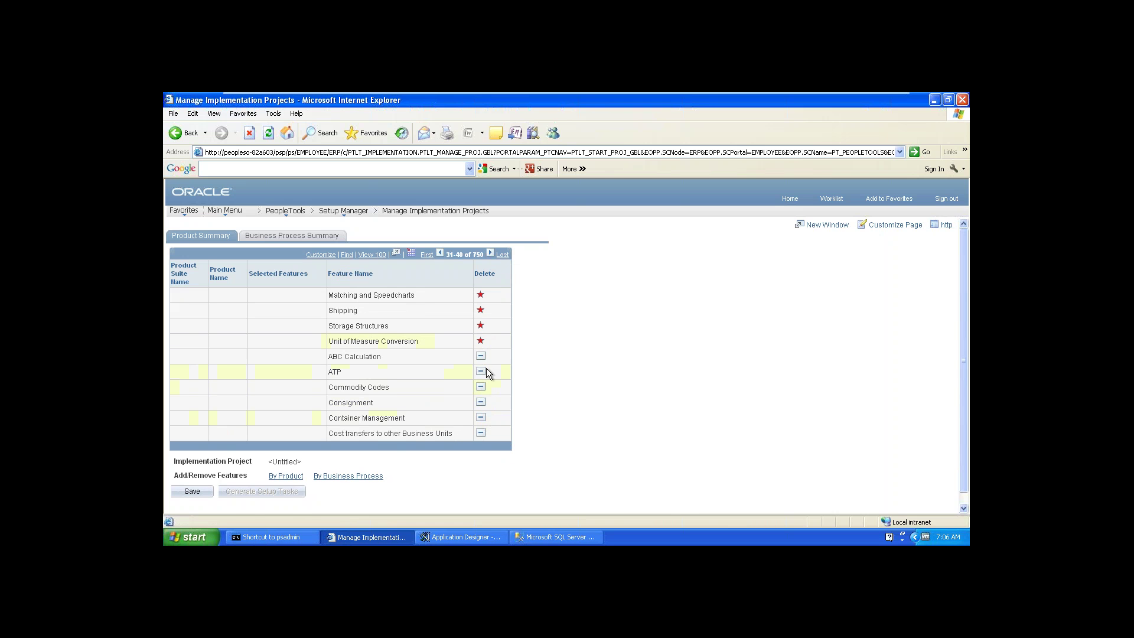
{"action": "left_click", "coordinate": [483, 403]}
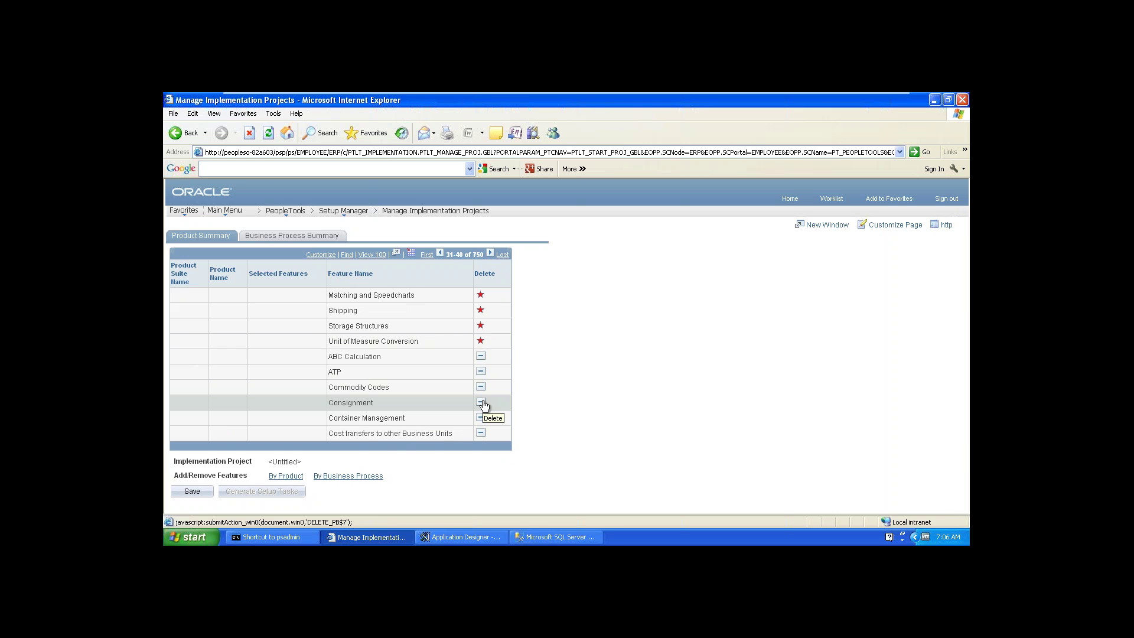
{"action": "key", "text": "Return"}
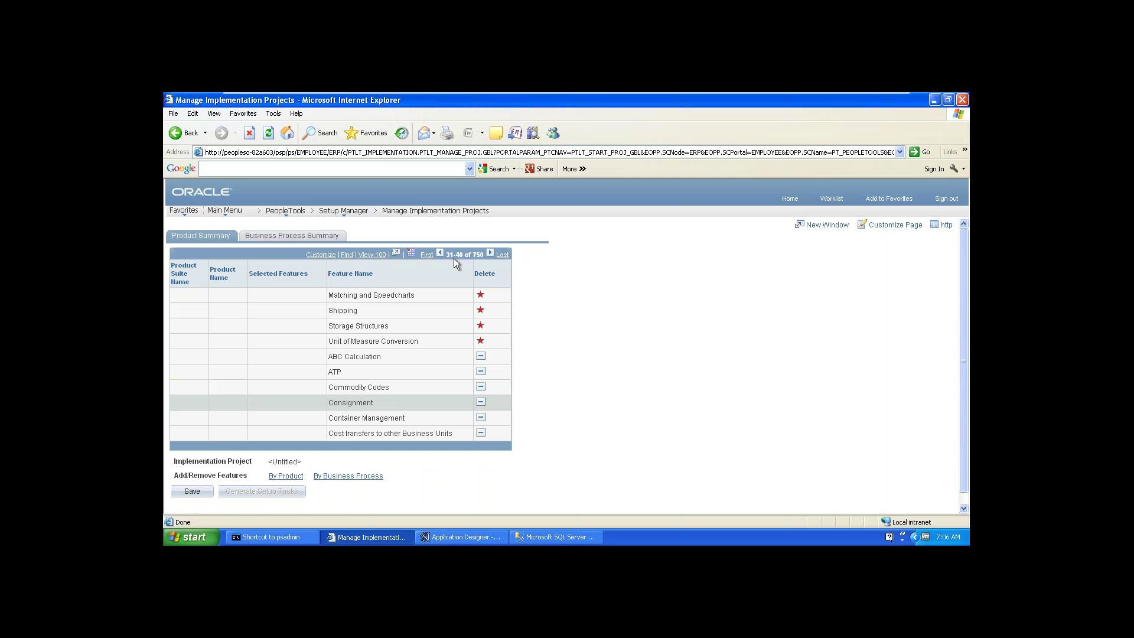
{"action": "left_click", "coordinate": [490, 254]}
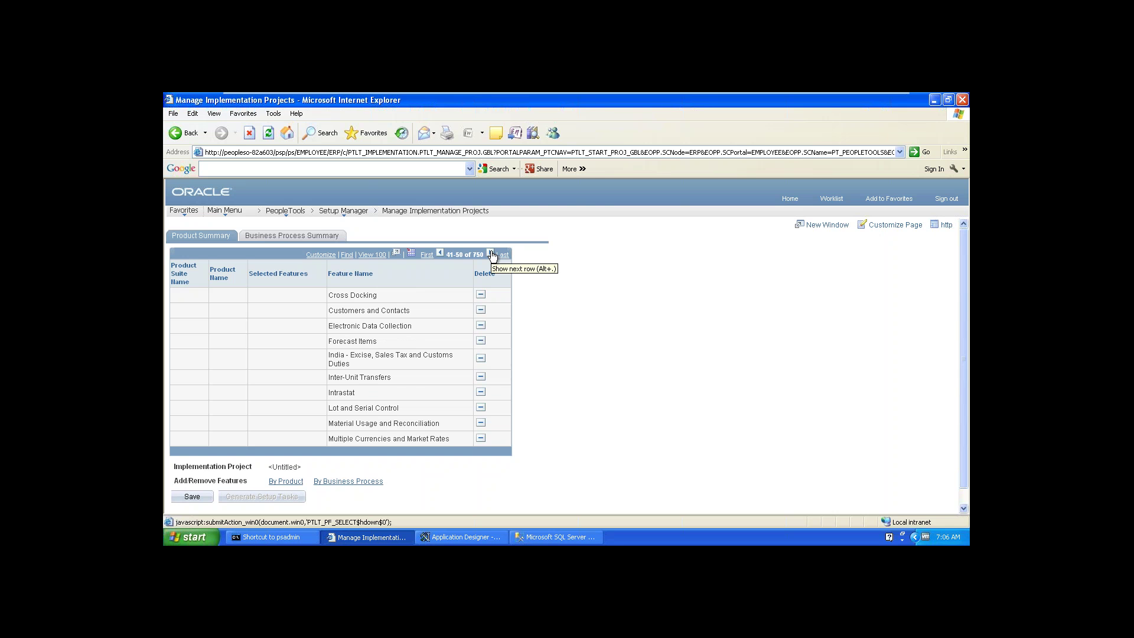
{"action": "left_click", "coordinate": [491, 254]}
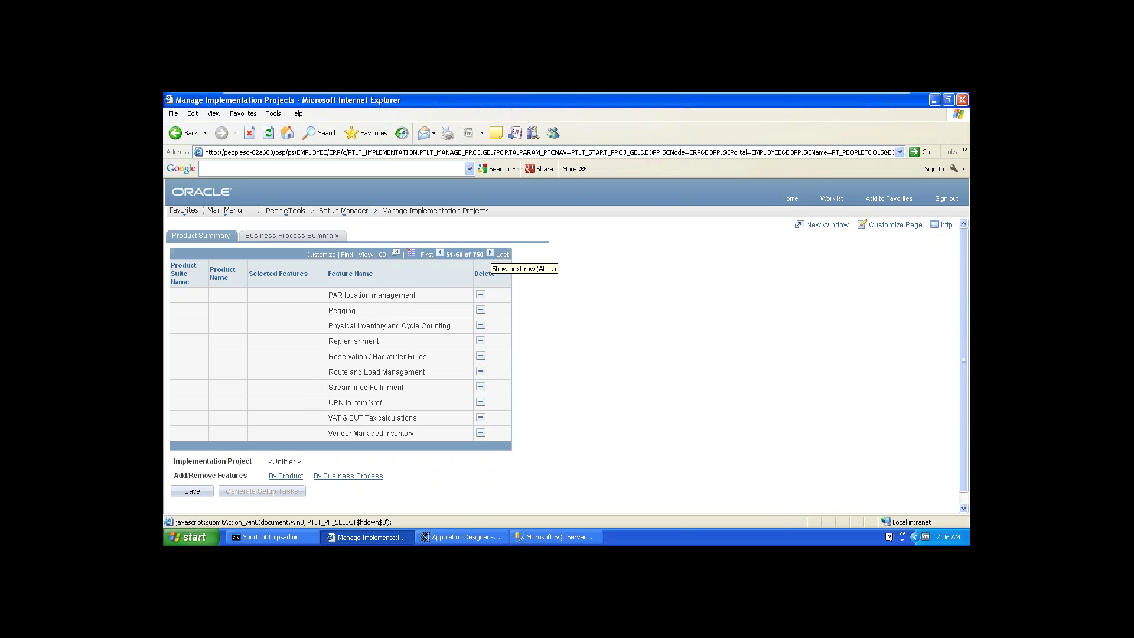
{"action": "left_click", "coordinate": [489, 254]}
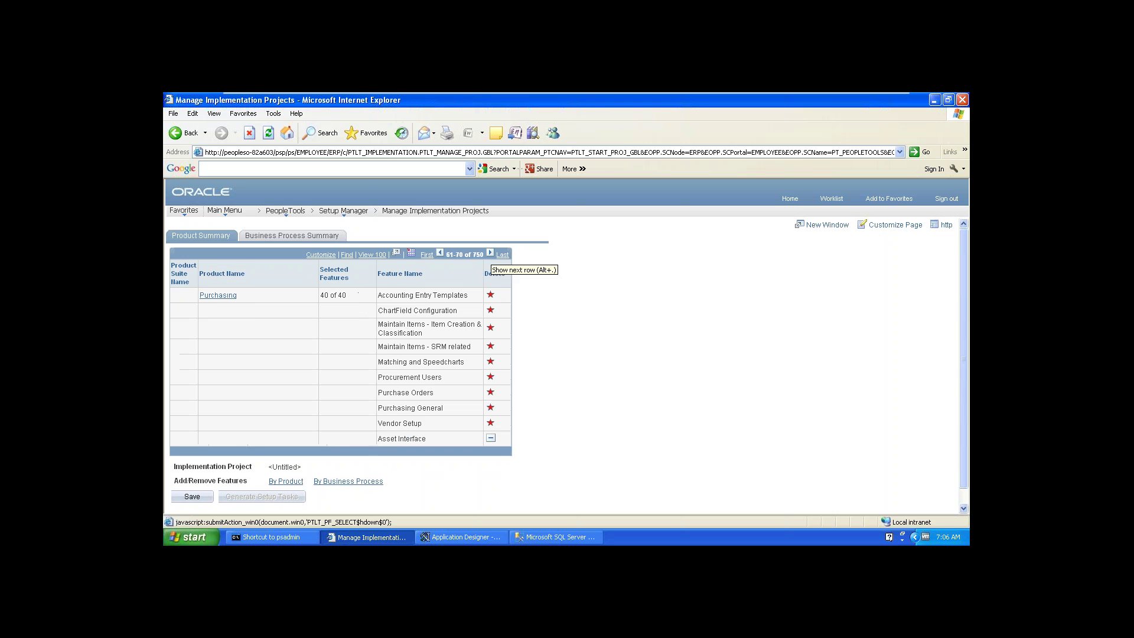
{"action": "left_click", "coordinate": [490, 253]}
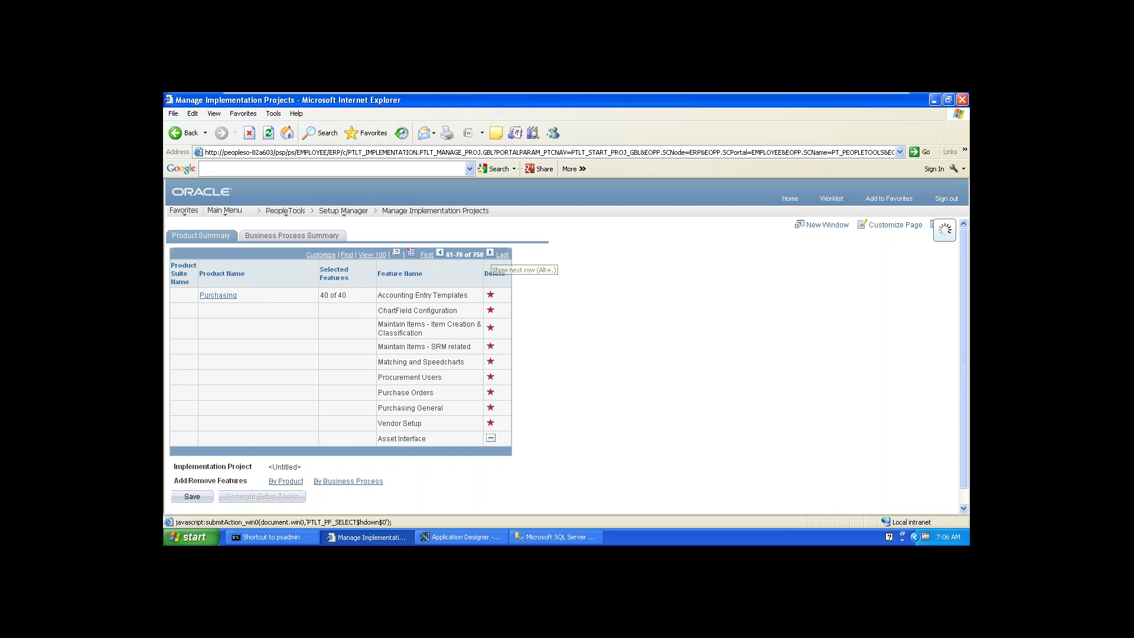
{"action": "left_click", "coordinate": [490, 253]}
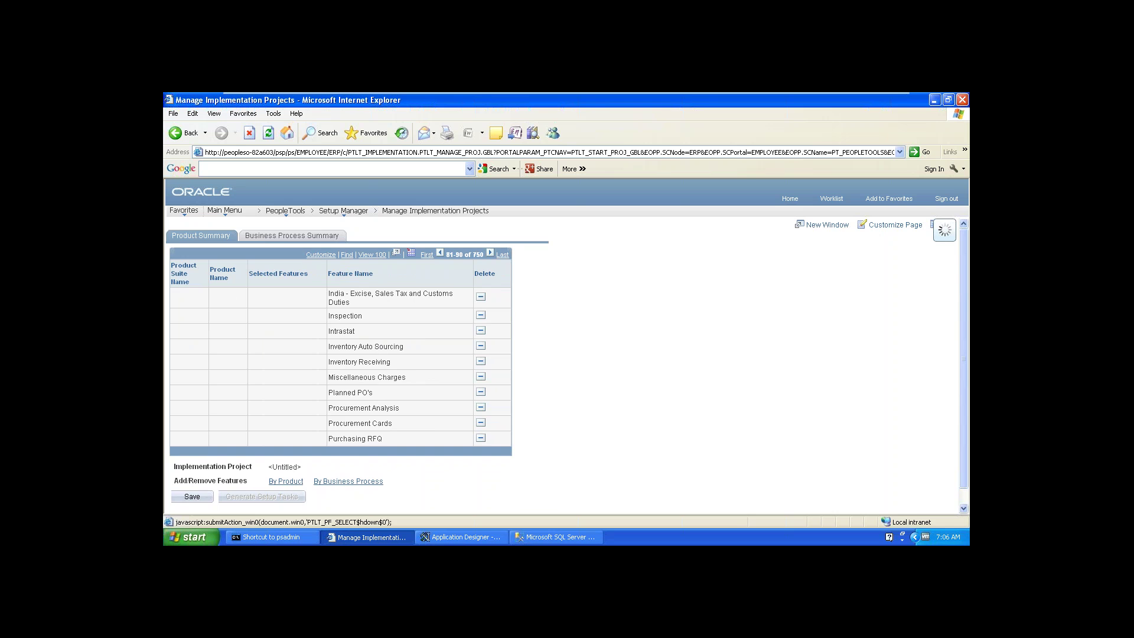
Save the implementation project under FSC_ followed by the owner's name, with the description "Financials Implementation".
{"action": "type", "text": "SC"}
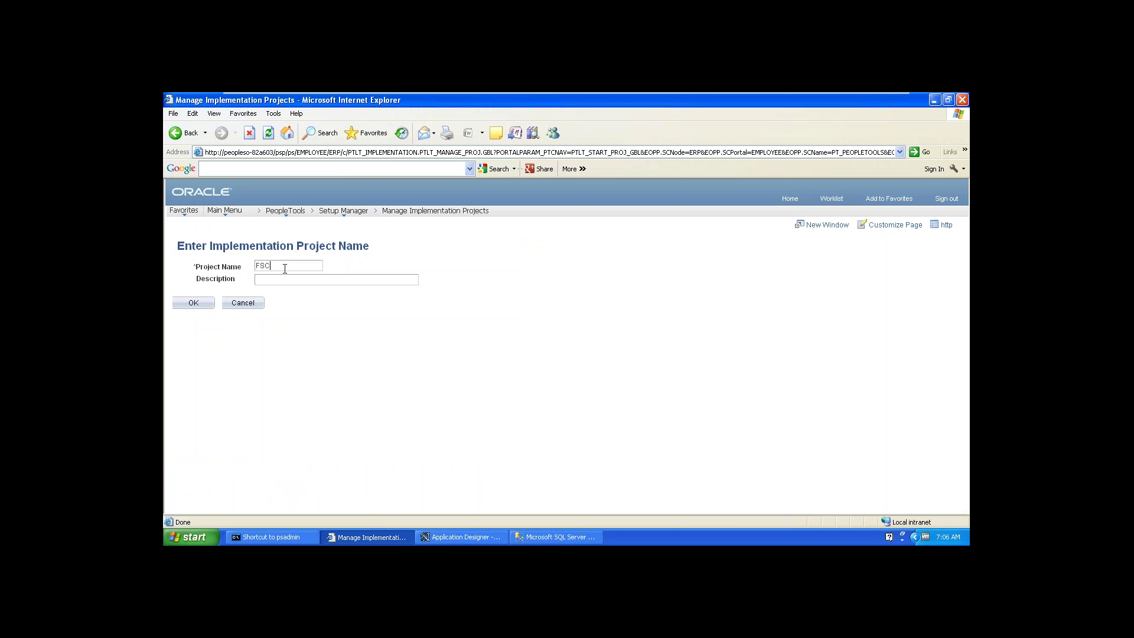
{"action": "type", "text": "_SHIRAZ"}
{"action": "left_click", "coordinate": [283, 281]}
{"action": "type", "text": "a"}
{"action": "key", "text": "BackSpace"}
{"action": "type", "text": "Financials Implementation"}
{"action": "left_click", "coordinate": [200, 303]}
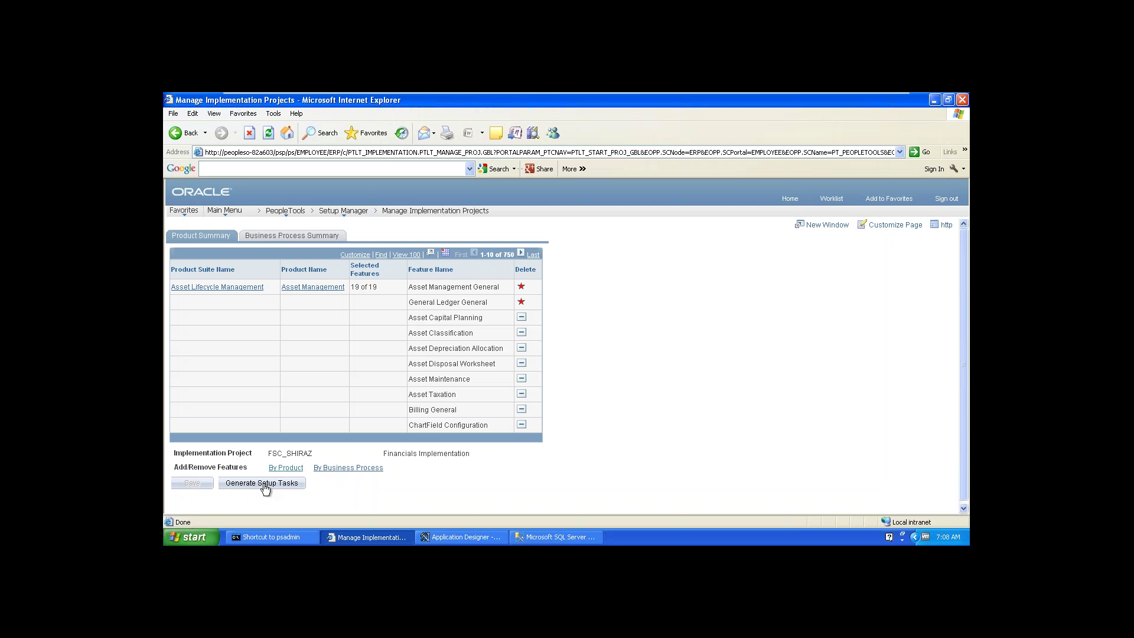
Generate the project's setup tasks, enabling the launch of Setup Tasks when completed, and refresh the run status.
{"action": "left_click", "coordinate": [265, 485]}
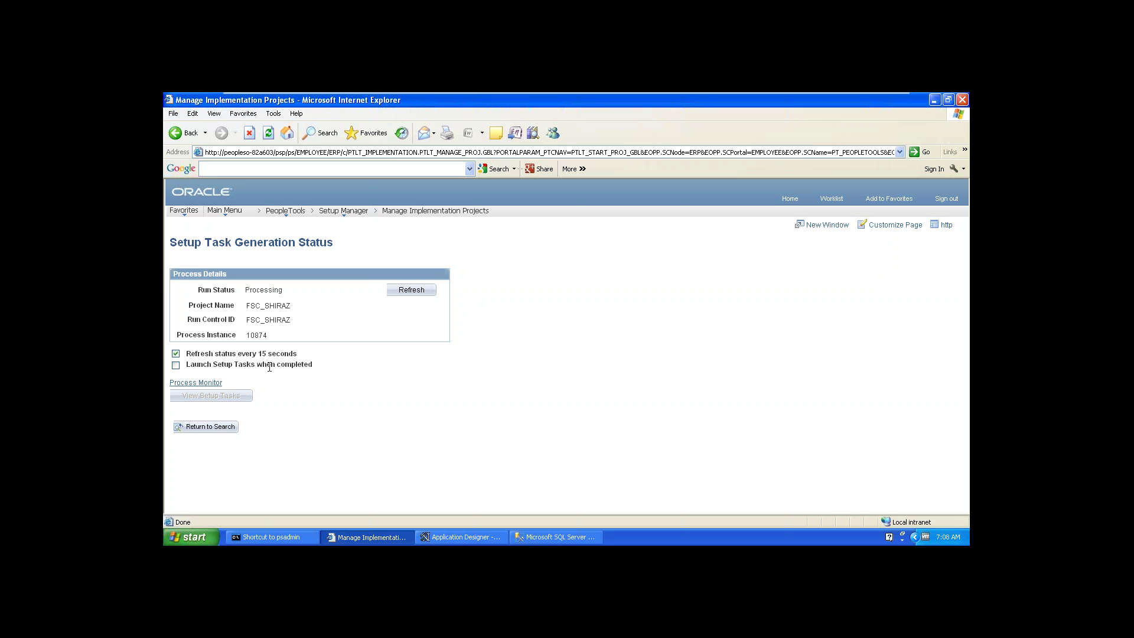
{"action": "left_click", "coordinate": [176, 366]}
{"action": "left_click", "coordinate": [419, 295]}
Check the PTLT_SETUP run in Process Monitor for its user, run time, run status and distribution status, and return to Review Setup Task Generation.
{"action": "left_click", "coordinate": [208, 383]}
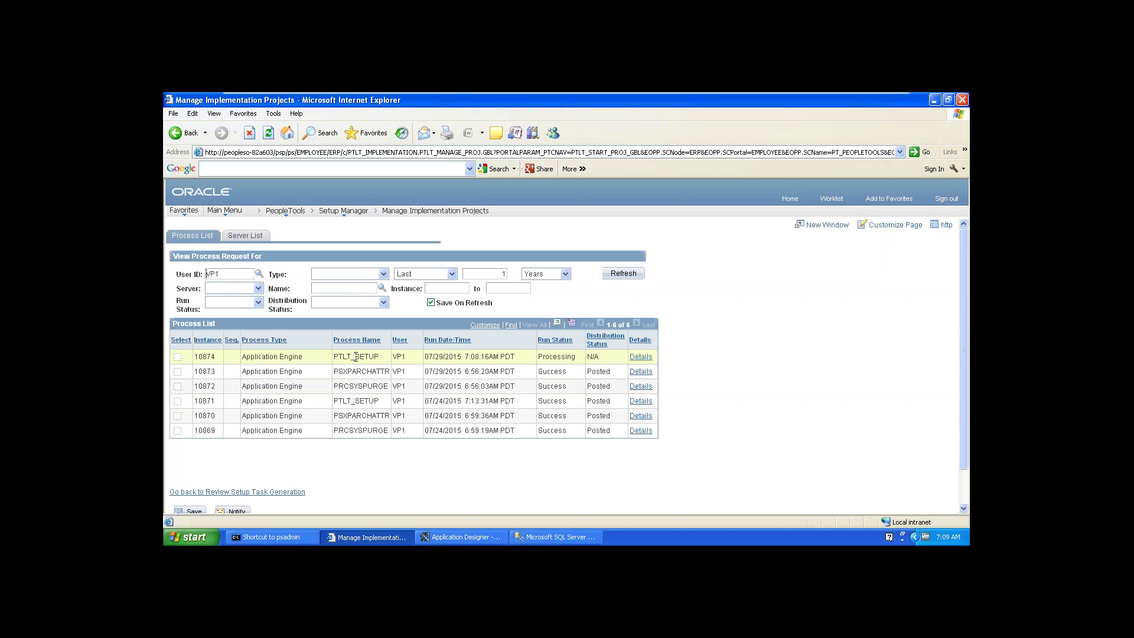
{"action": "left_click_drag", "start_coordinate": [354, 356], "coordinate": [382, 352]}
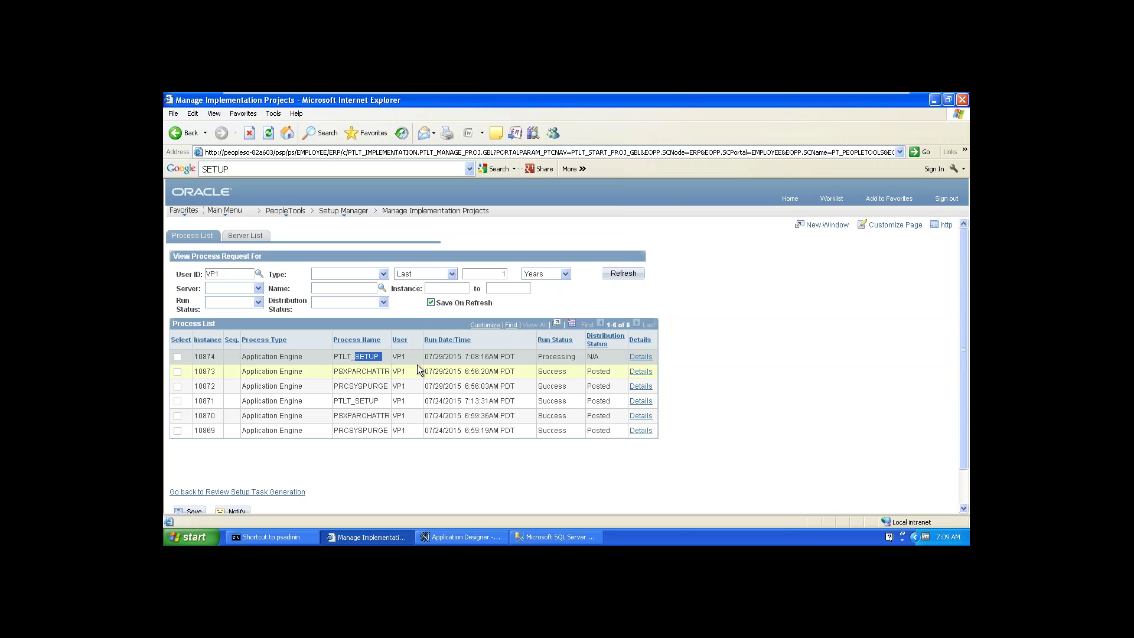
{"action": "left_click_drag", "start_coordinate": [407, 356], "coordinate": [394, 355]}
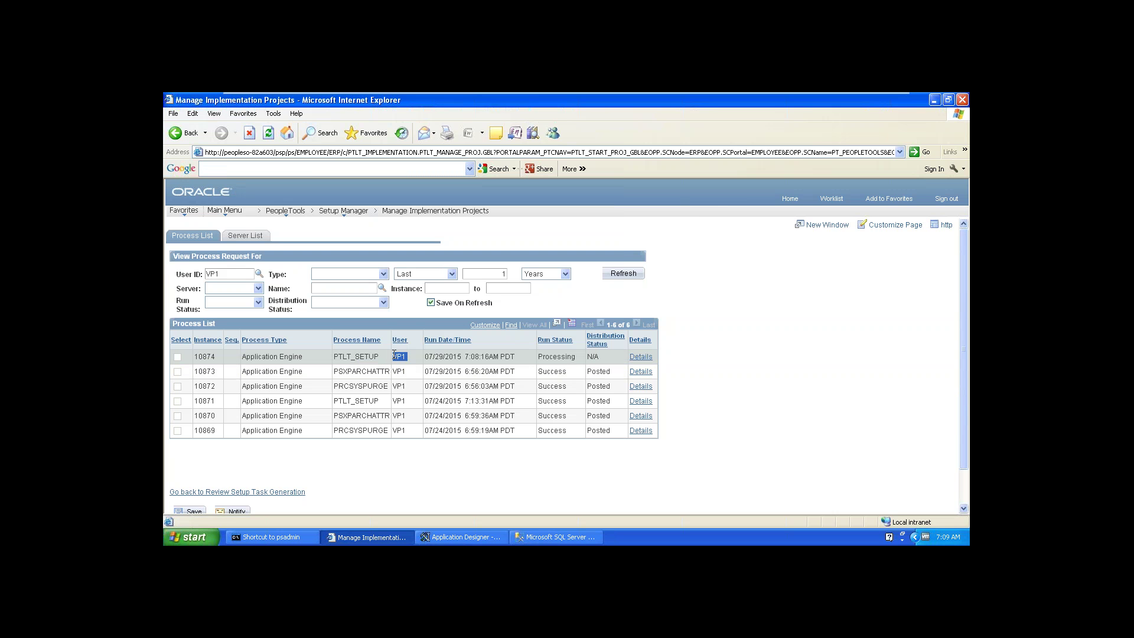
{"action": "left_click", "coordinate": [428, 355]}
{"action": "left_click_drag", "start_coordinate": [428, 355], "coordinate": [522, 358]}
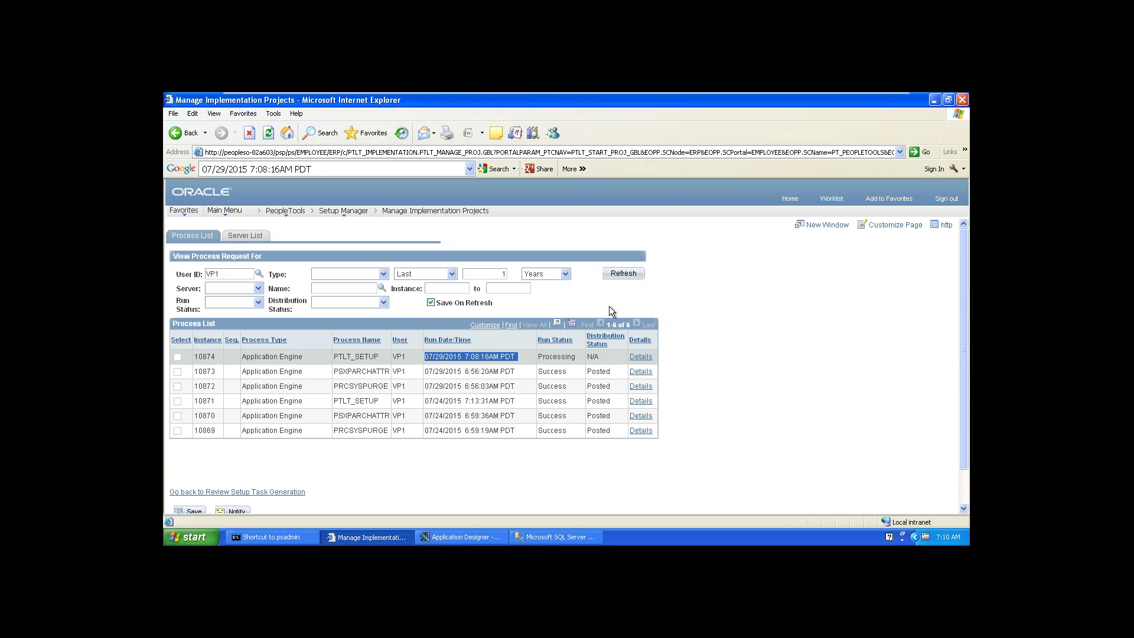
{"action": "left_click", "coordinate": [619, 276]}
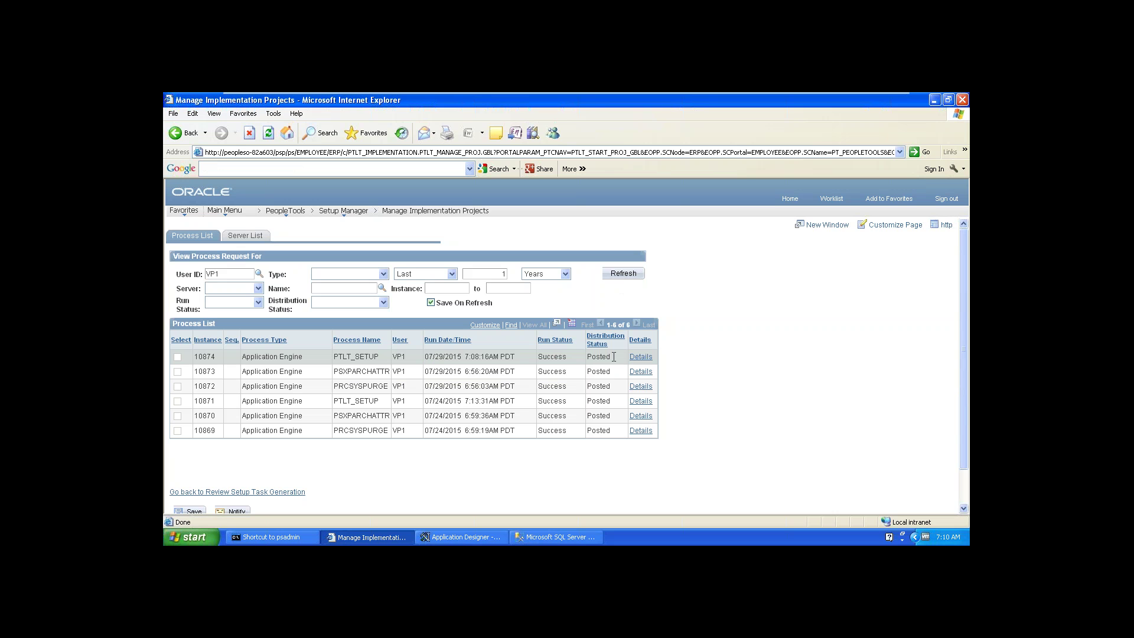
{"action": "left_click_drag", "start_coordinate": [612, 356], "coordinate": [586, 356]}
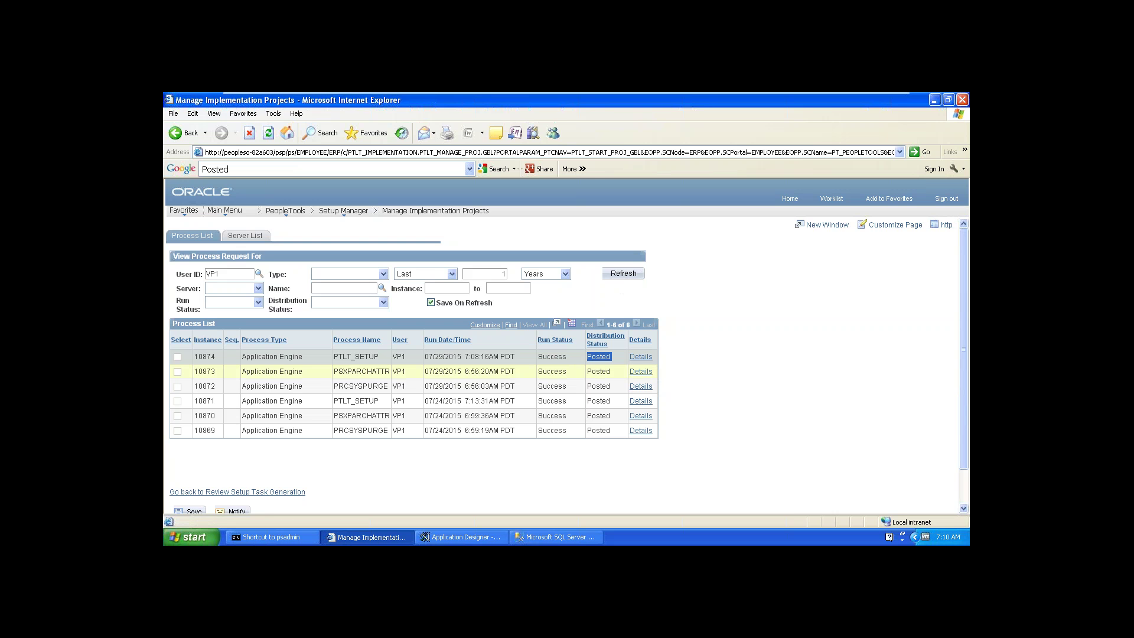
{"action": "left_click", "coordinate": [274, 492]}
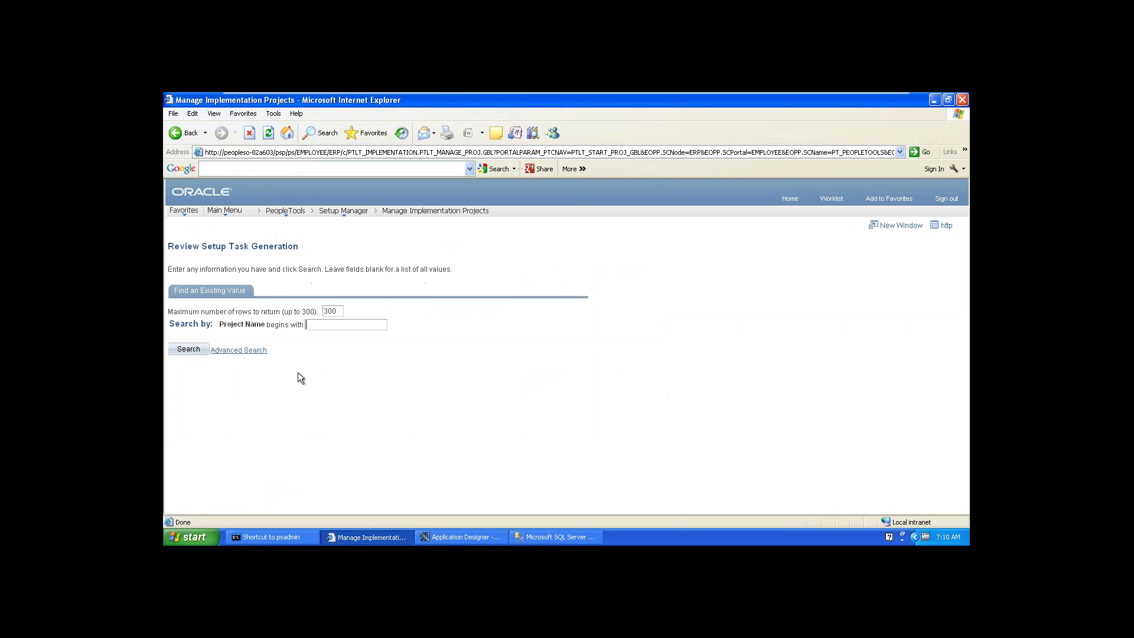
Try to search for implementation projects whose name begins with "fscm".
{"action": "type", "text": "fscm"}
{"action": "key", "text": "Return"}
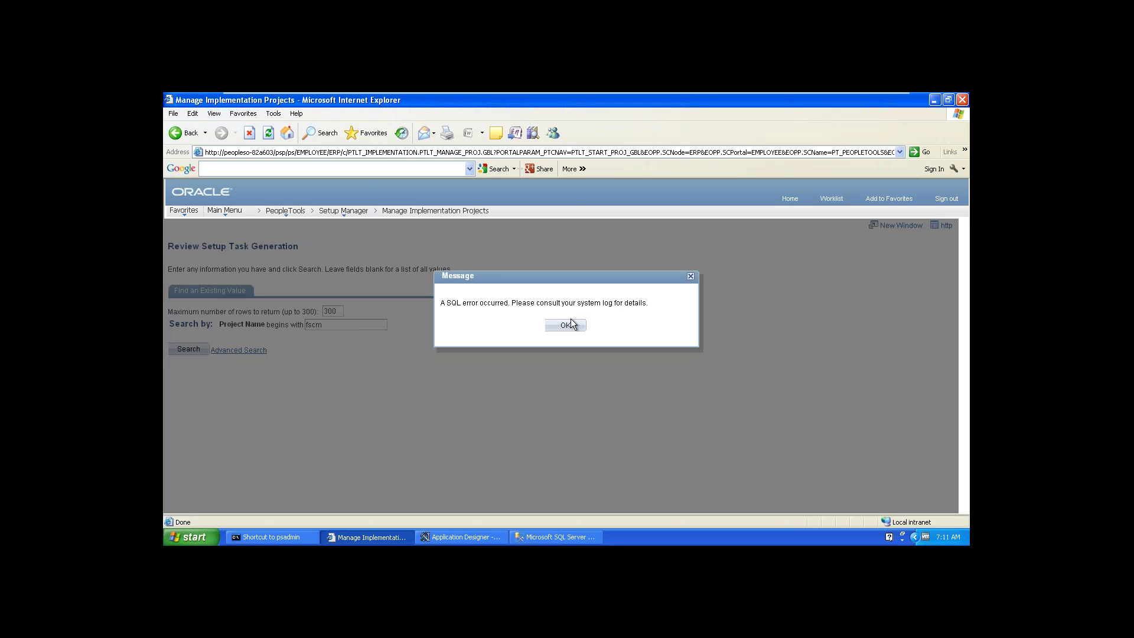
{"action": "left_click", "coordinate": [566, 324]}
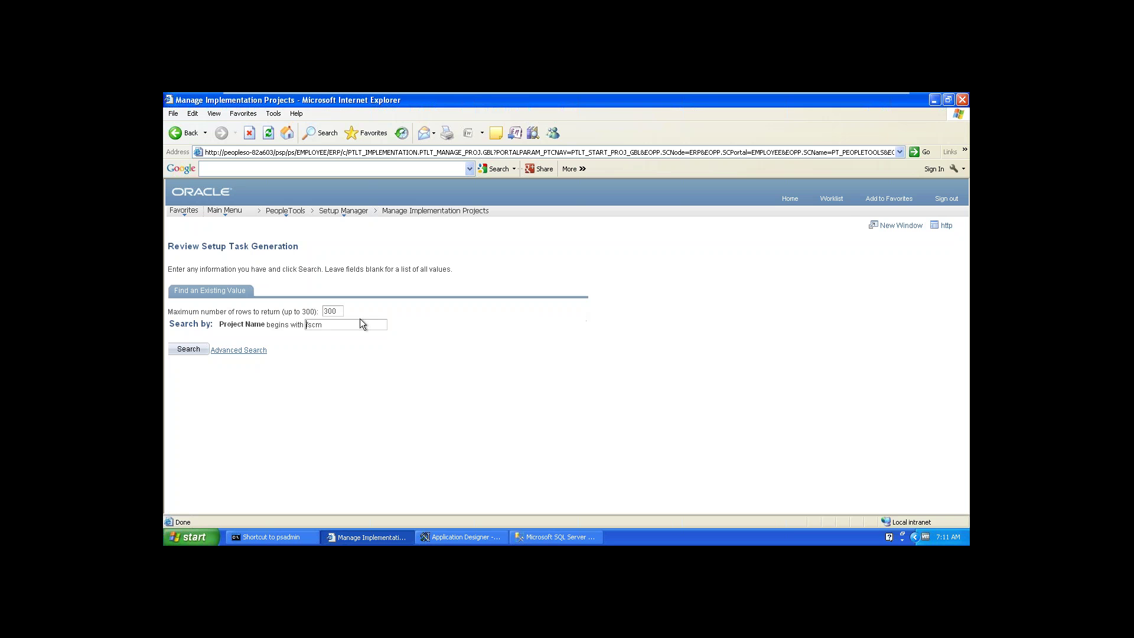
{"action": "left_click", "coordinate": [194, 352]}
List all projects with an empty name criterion, open the FSC_ project carrying the owner's name, and view its setup tasks.
{"action": "key", "text": "BackSpace"}
{"action": "key", "text": "BackSpace"}
{"action": "key", "text": "BackSpace"}
{"action": "key", "text": "BackSpace"}
{"action": "left_click", "coordinate": [200, 350]}
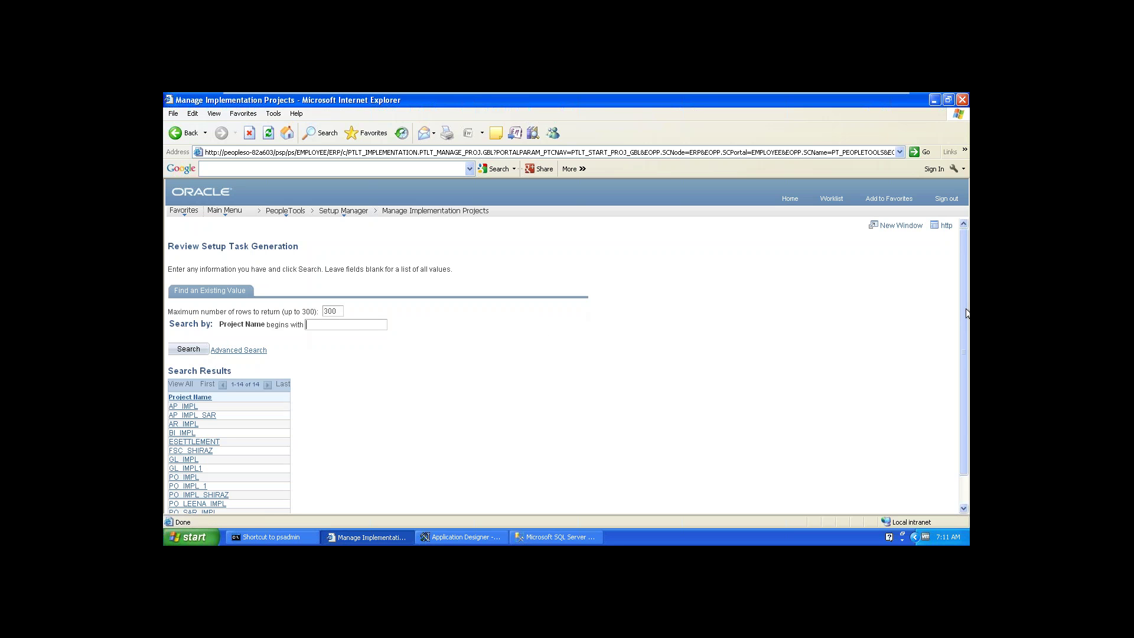
{"action": "left_click", "coordinate": [186, 453]}
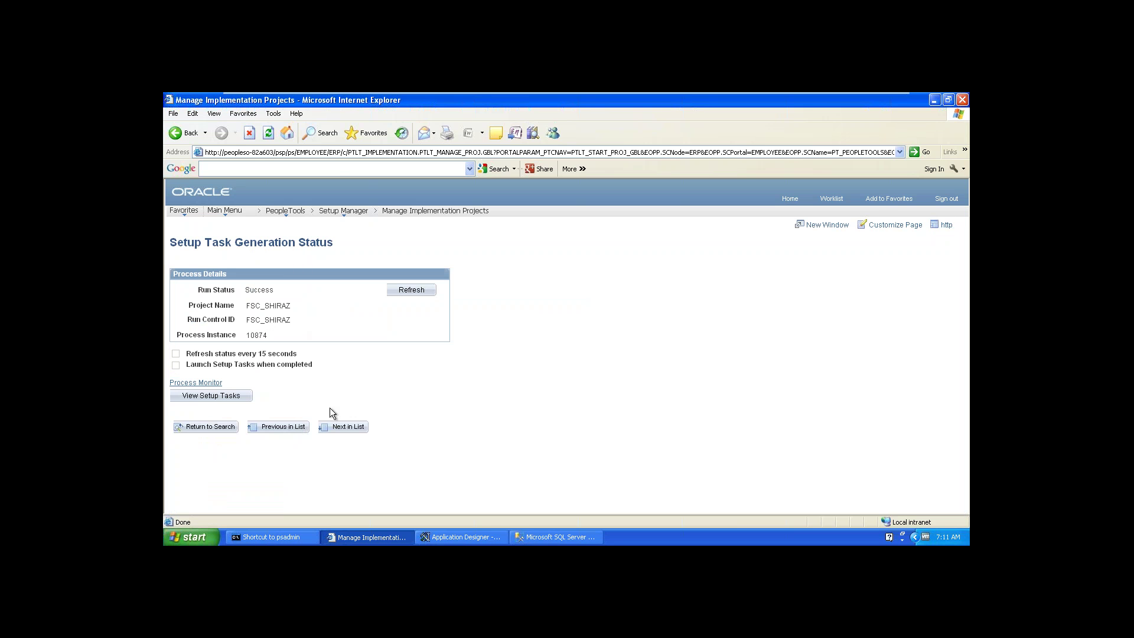
{"action": "left_click", "coordinate": [225, 400]}
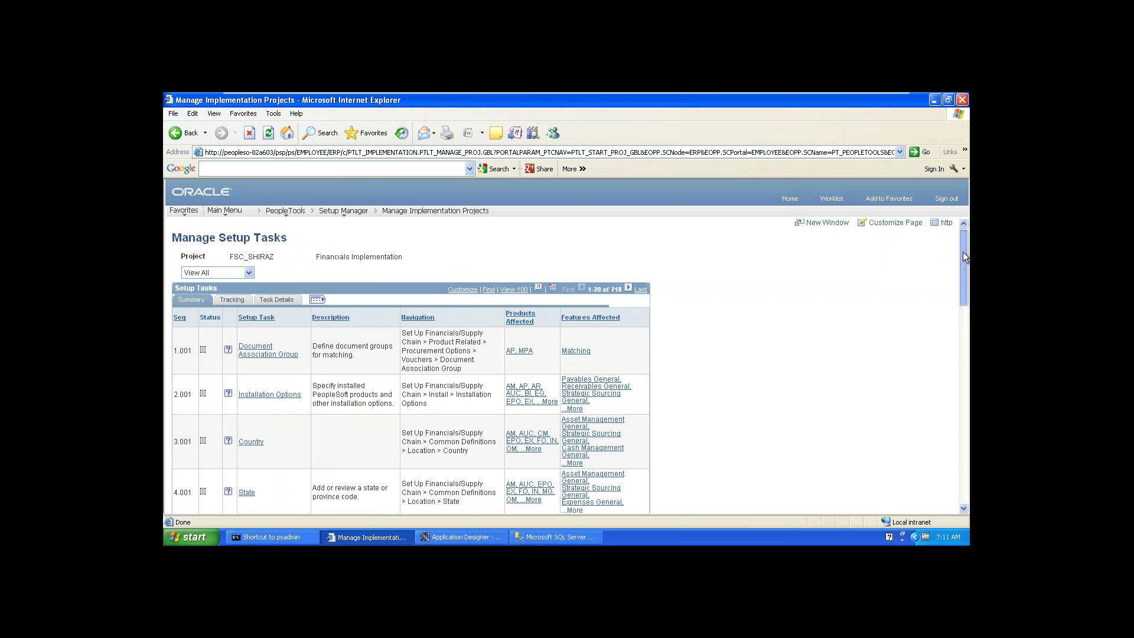
Examine the setup tasks' summary, their assignment and date tracking fields, and the task code of Document Association Group.
{"action": "left_click_drag", "start_coordinate": [963, 253], "coordinate": [952, 226]}
{"action": "scroll", "coordinate": [968, 407], "scroll_direction": "up", "scroll_amount": 3}
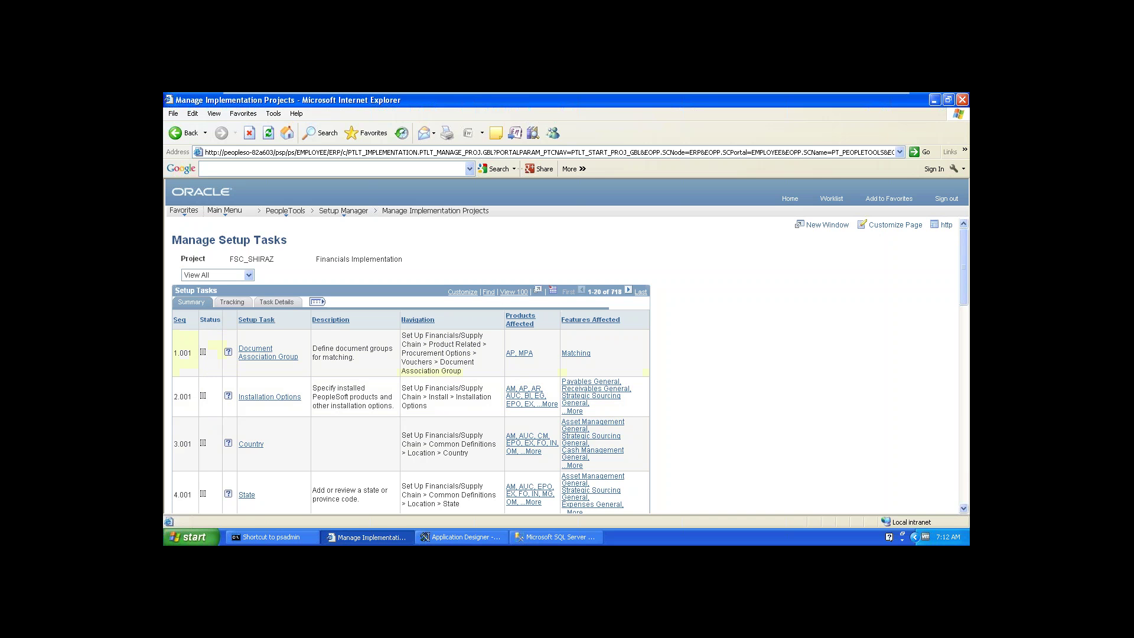
{"action": "left_click", "coordinate": [232, 303]}
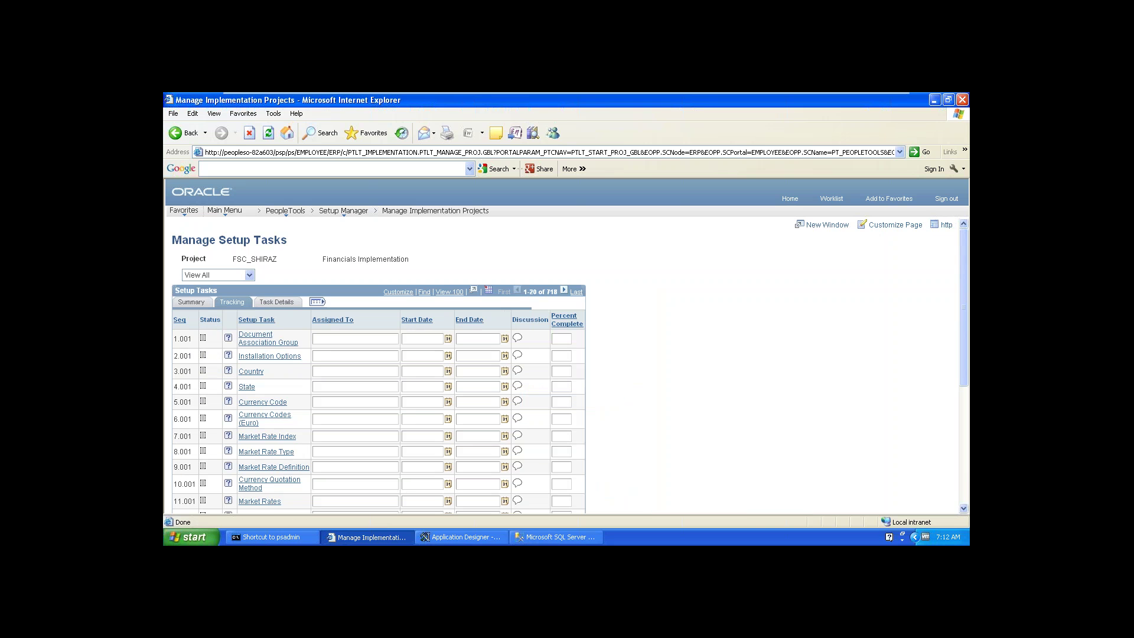
{"action": "left_click", "coordinate": [327, 339]}
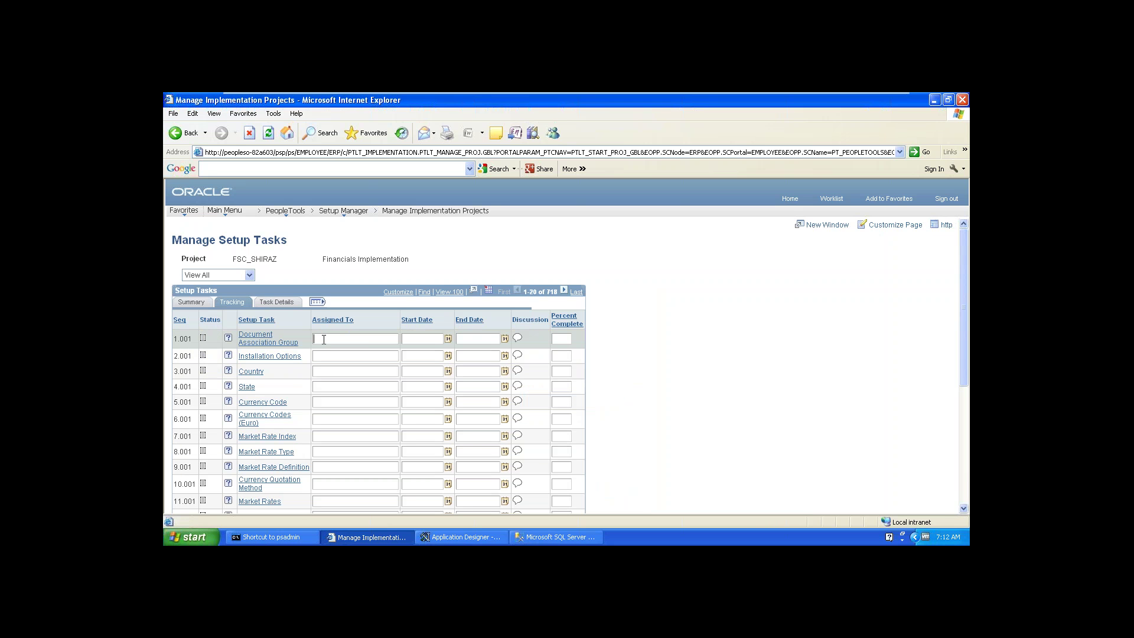
{"action": "left_click", "coordinate": [435, 338]}
{"action": "left_click", "coordinate": [278, 302]}
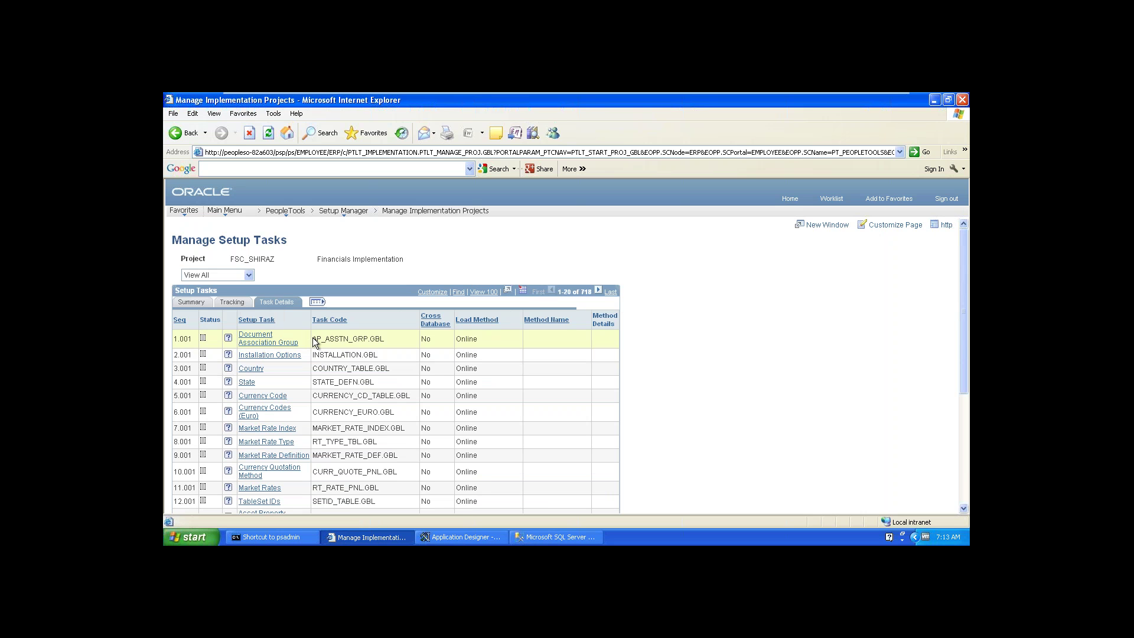
{"action": "left_click_drag", "start_coordinate": [314, 341], "coordinate": [389, 339]}
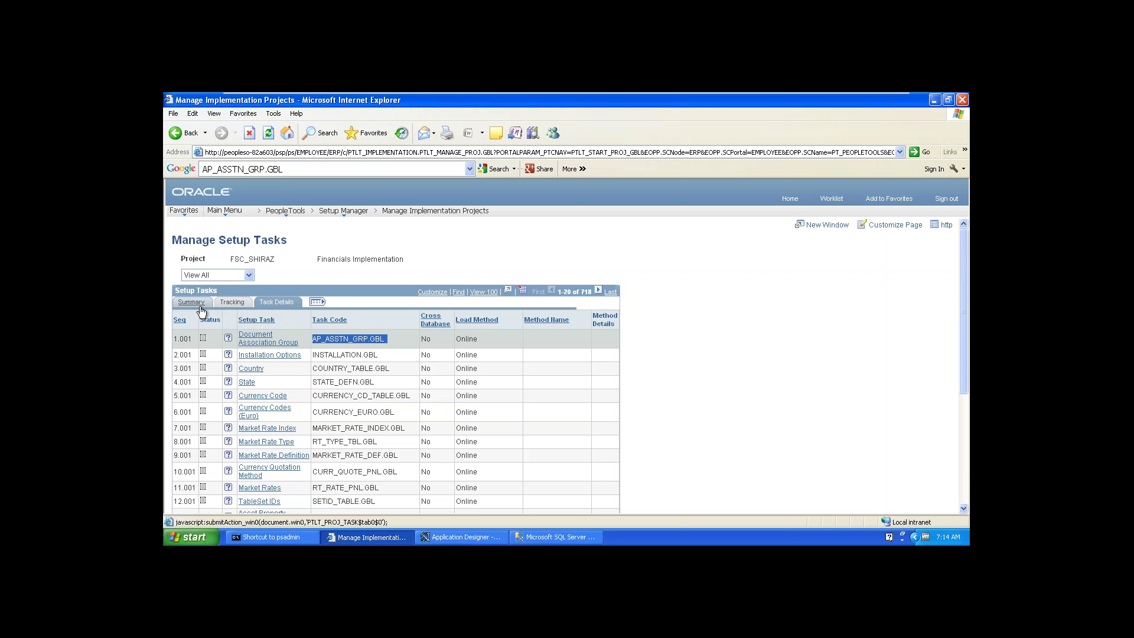
View the setup page of the Document Association Group task in a maximized window, bring back the task list's summary, and close the setup page.
{"action": "left_click", "coordinate": [255, 339]}
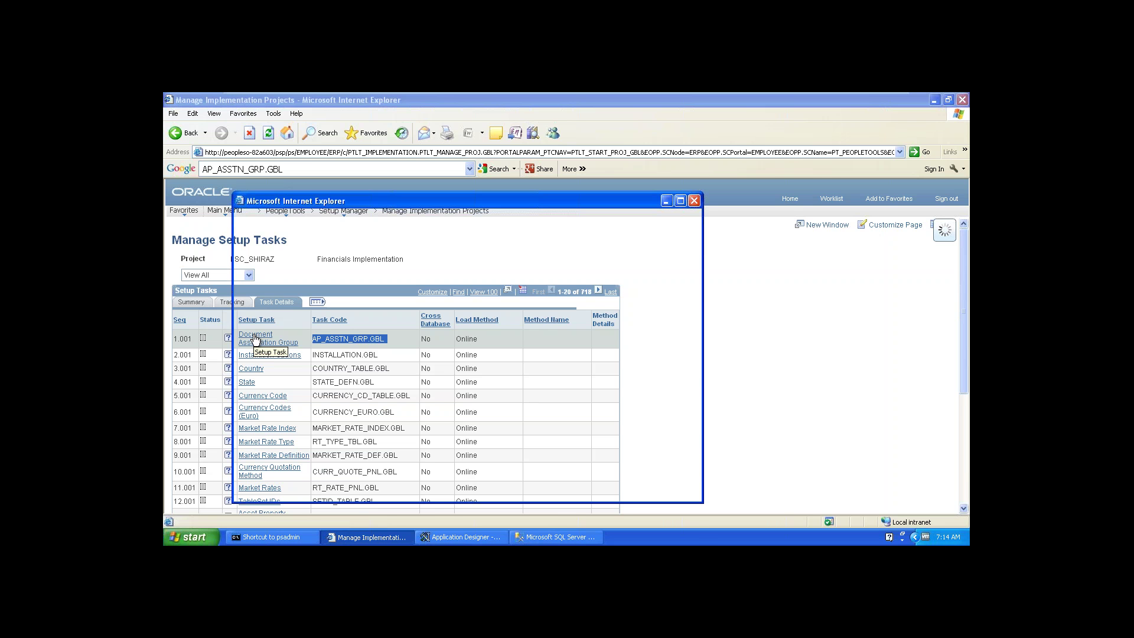
{"action": "left_click", "coordinate": [679, 204]}
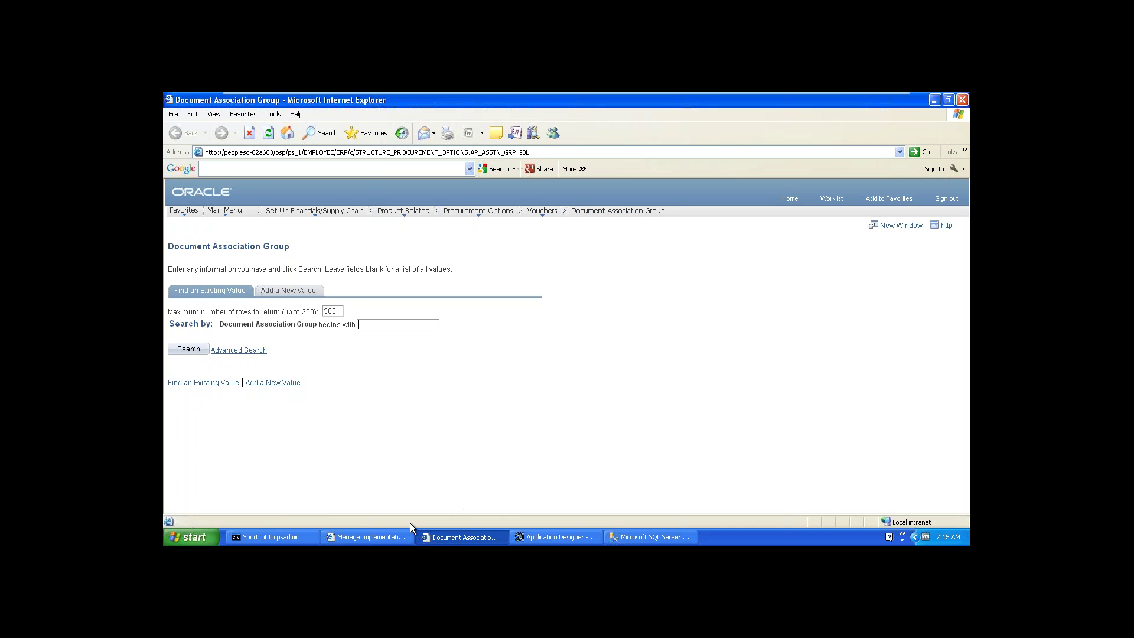
{"action": "left_click", "coordinate": [365, 537]}
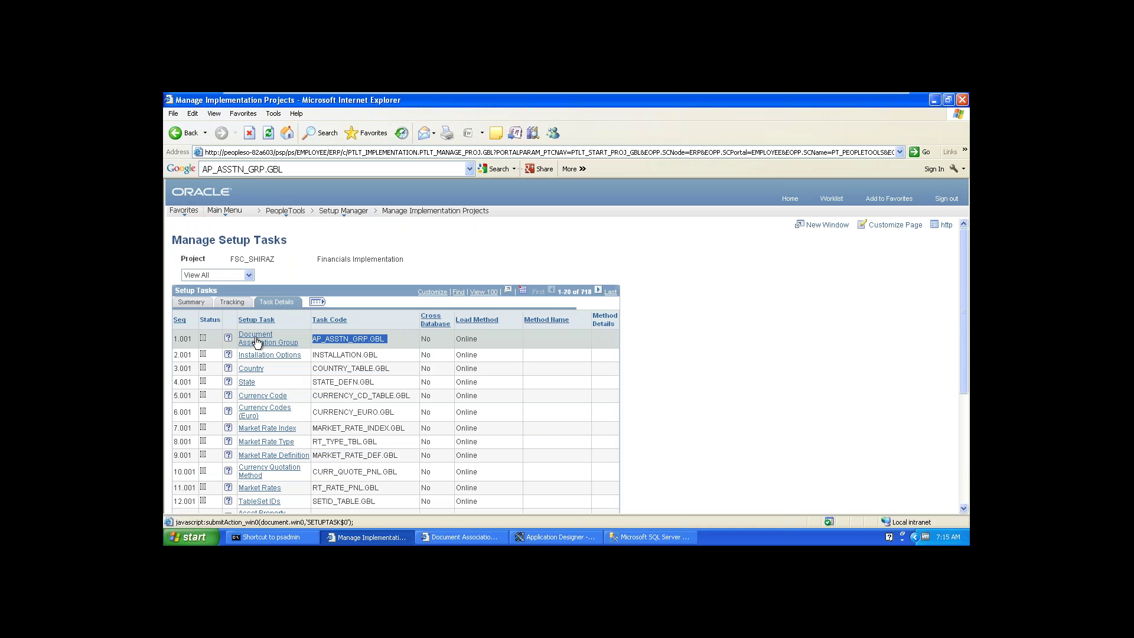
{"action": "left_click", "coordinate": [195, 303]}
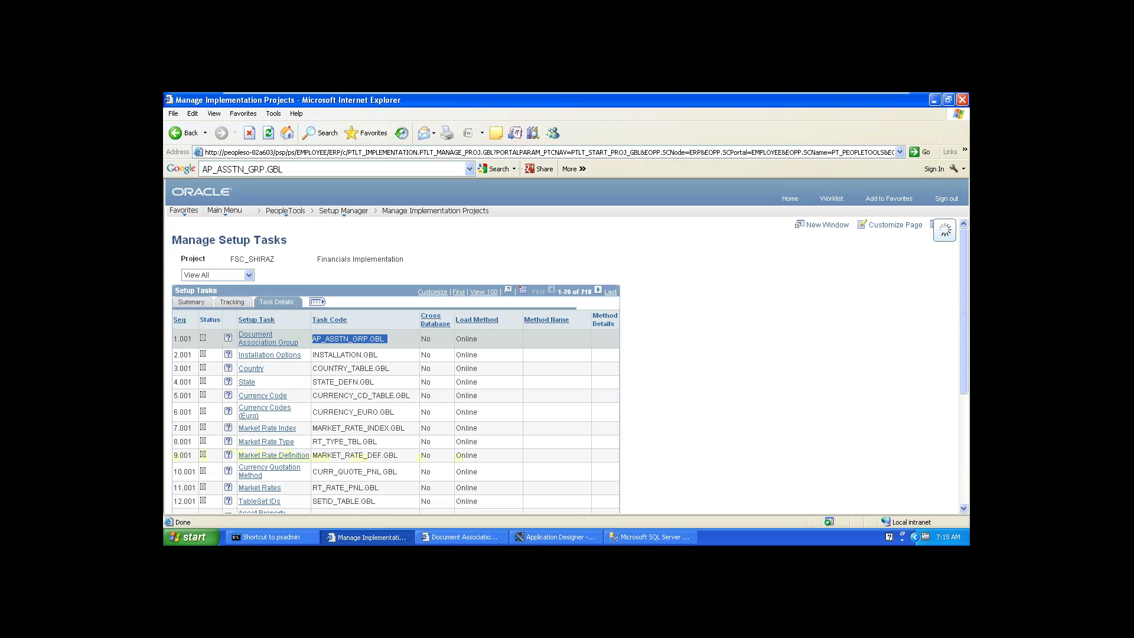
{"action": "left_click", "coordinate": [455, 541]}
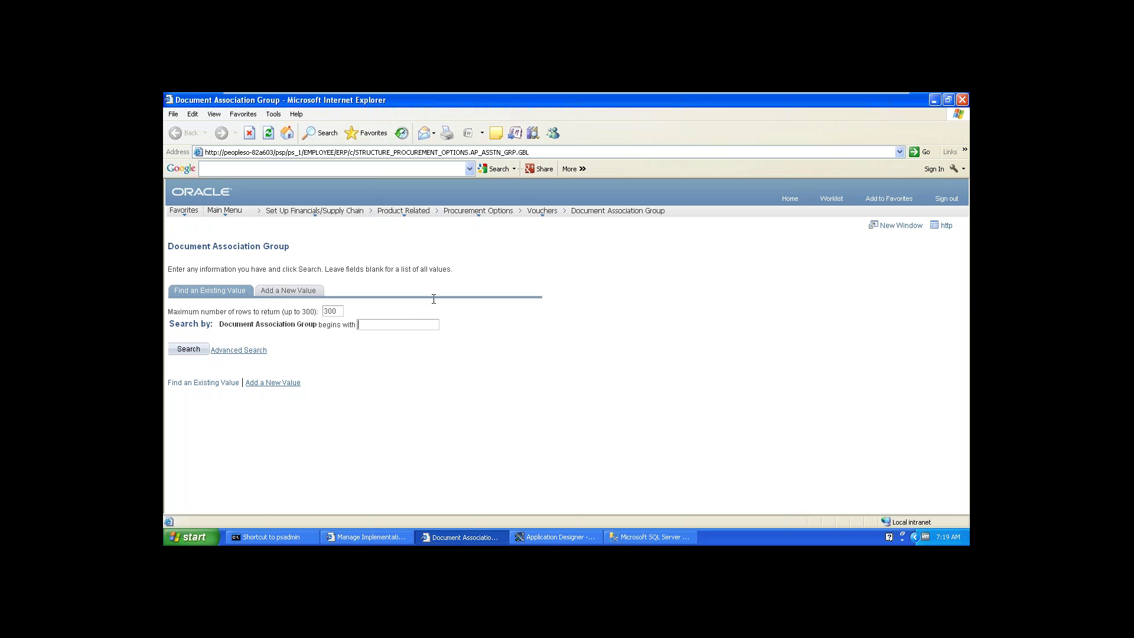
{"action": "left_click", "coordinate": [962, 102]}
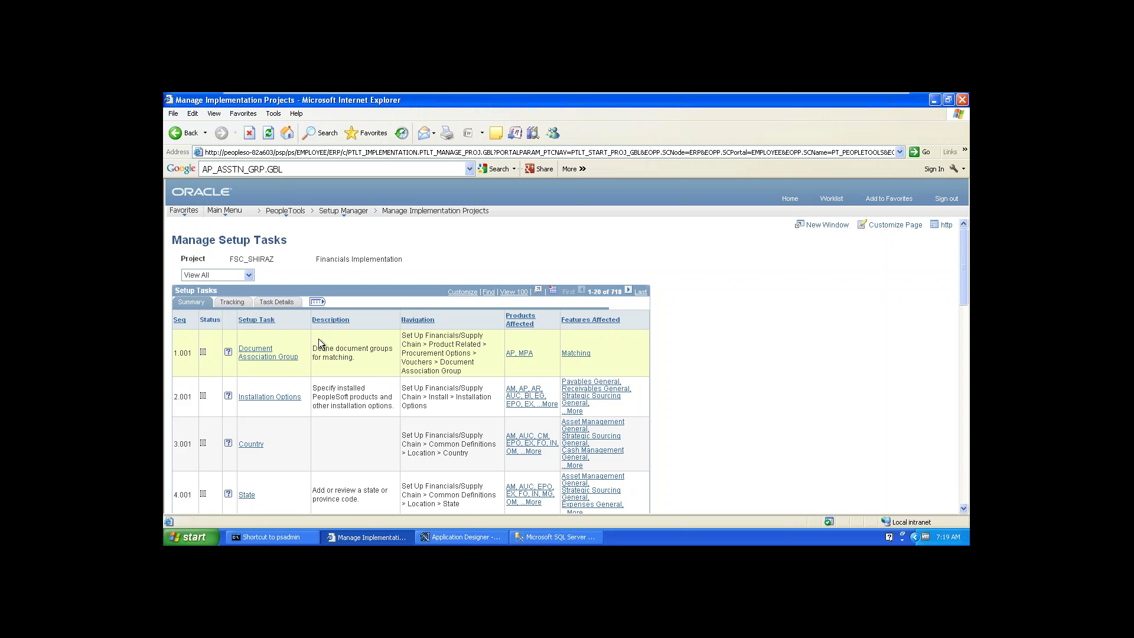
Reopen the Document Association Group setup page from the task summary, maximize its window to inspect the search page, and close it.
{"action": "left_click", "coordinate": [260, 358]}
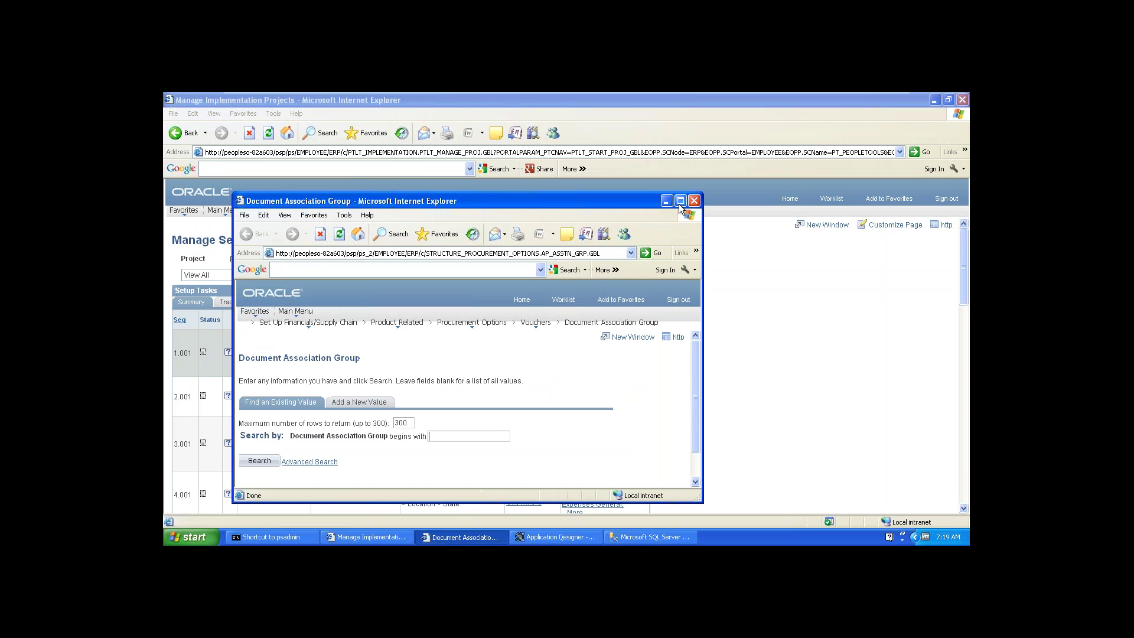
{"action": "left_click", "coordinate": [680, 200]}
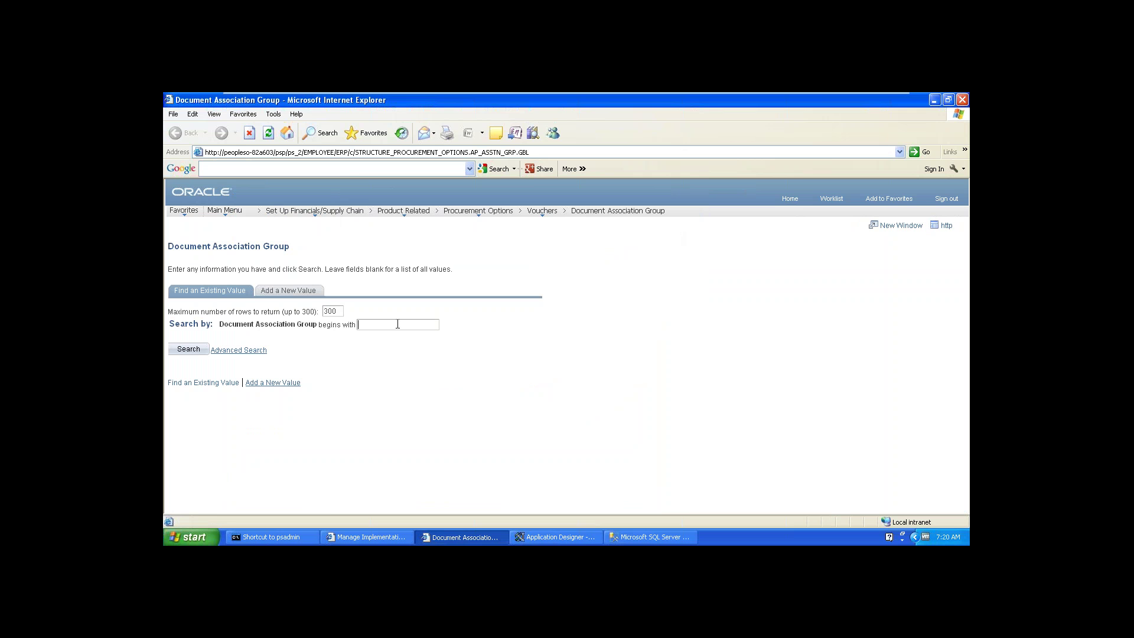
{"action": "left_click", "coordinate": [962, 99]}
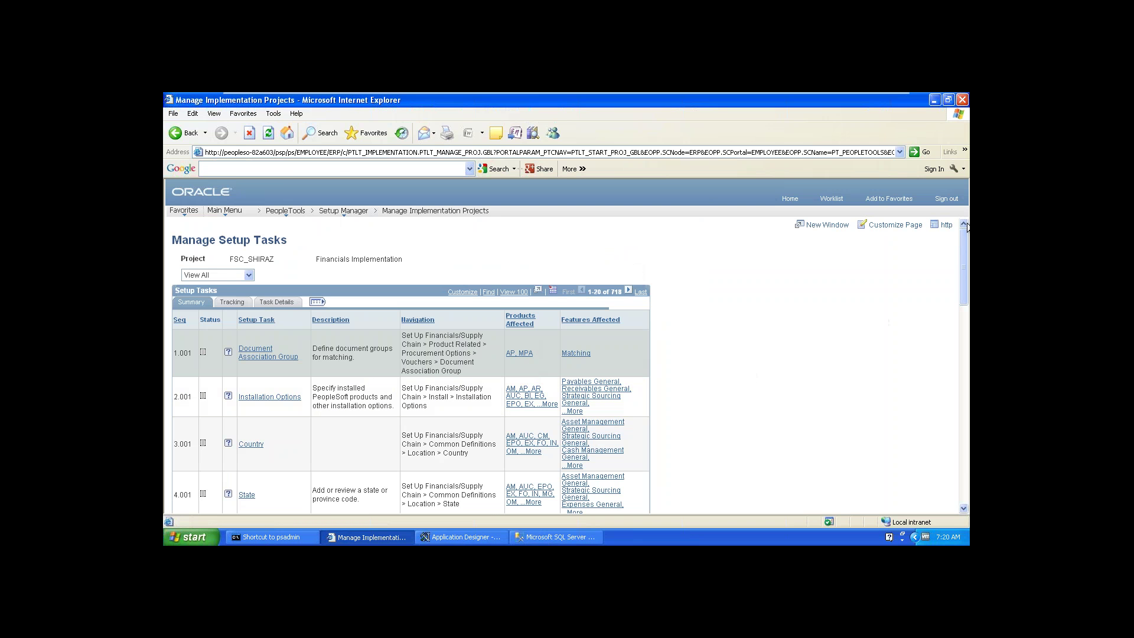
Compare the tracking information and task details of the listed setup tasks, and return to their summary.
{"action": "left_click_drag", "start_coordinate": [965, 249], "coordinate": [965, 253]}
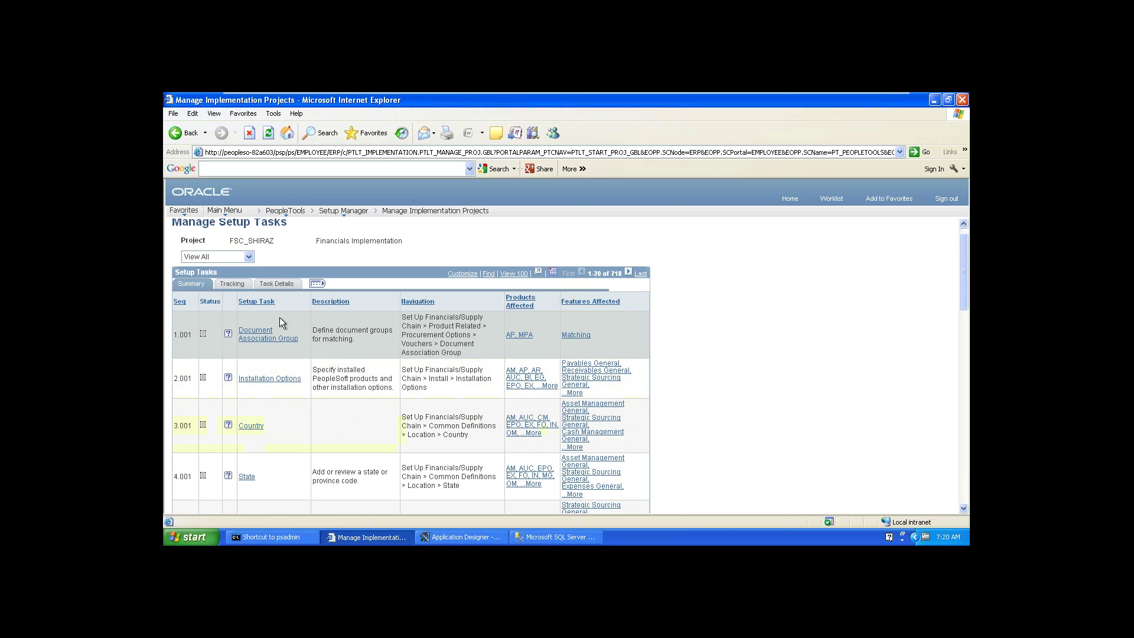
{"action": "left_click", "coordinate": [232, 284]}
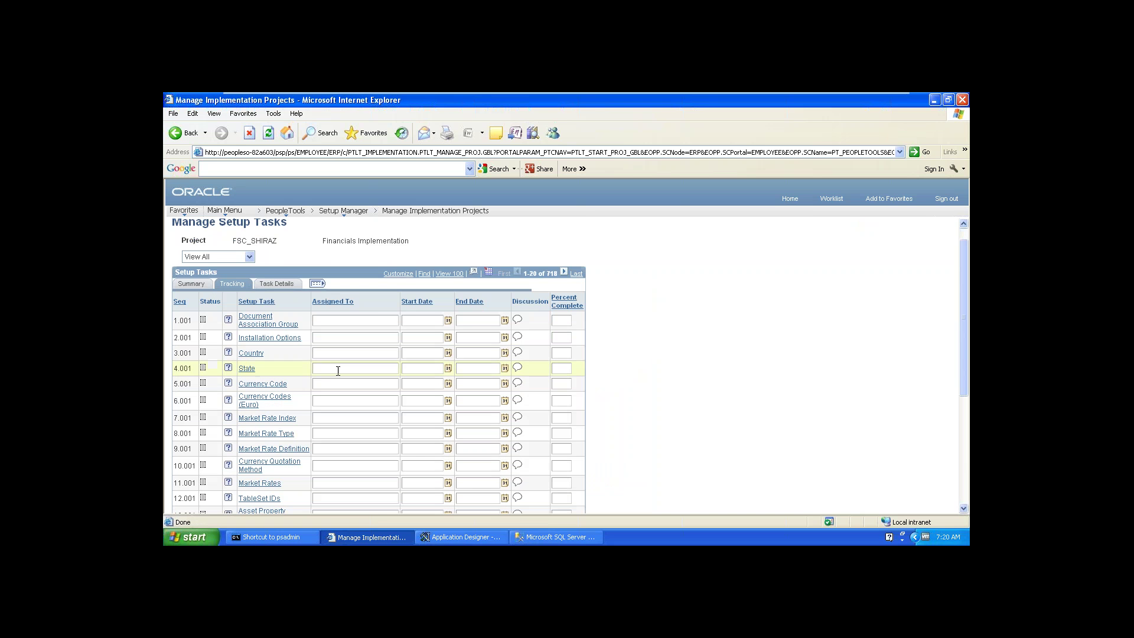
{"action": "left_click", "coordinate": [275, 285]}
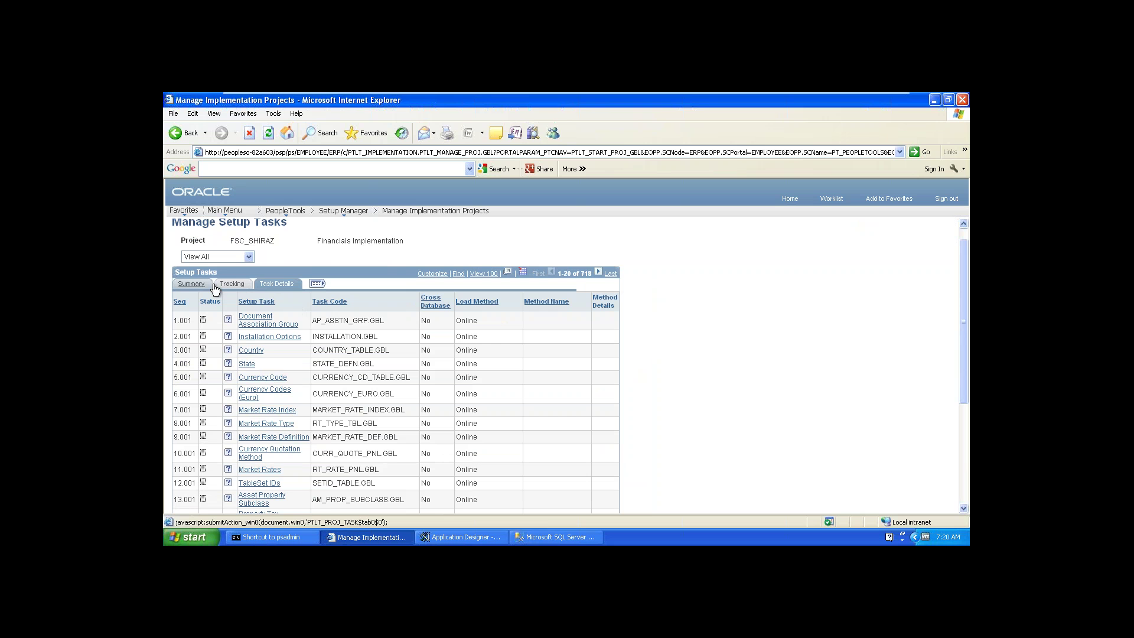
{"action": "left_click", "coordinate": [189, 287]}
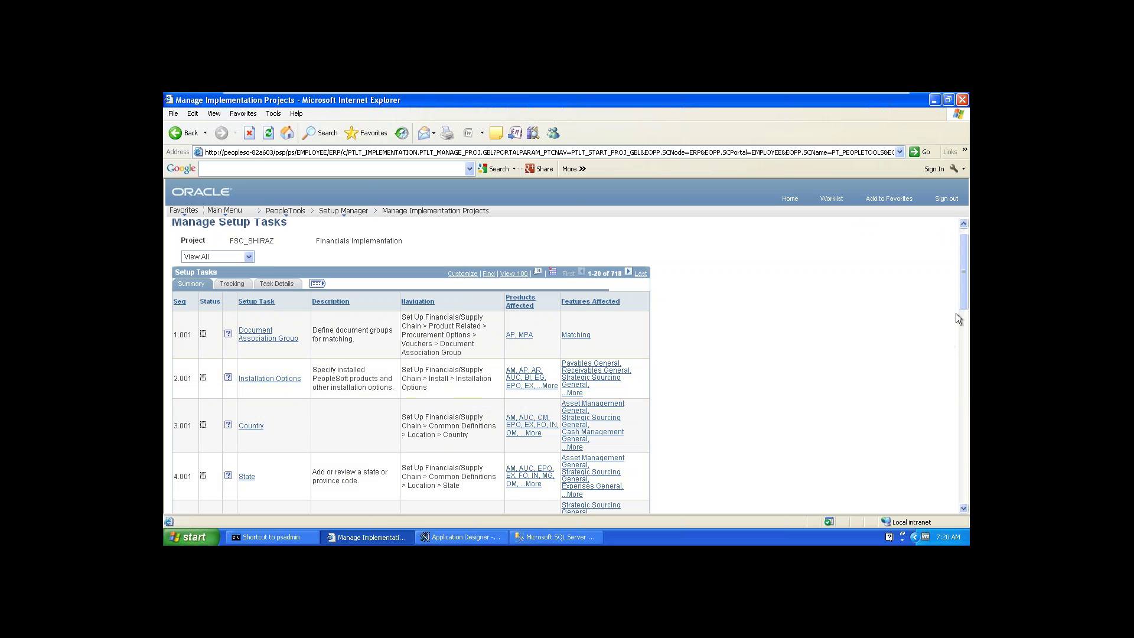
Examine the navigation paths of the setup tasks, including Install for Installation Options and Common Definitions for Country, down to the Asset Management tasks.
{"action": "left_click_drag", "start_coordinate": [964, 276], "coordinate": [964, 290]}
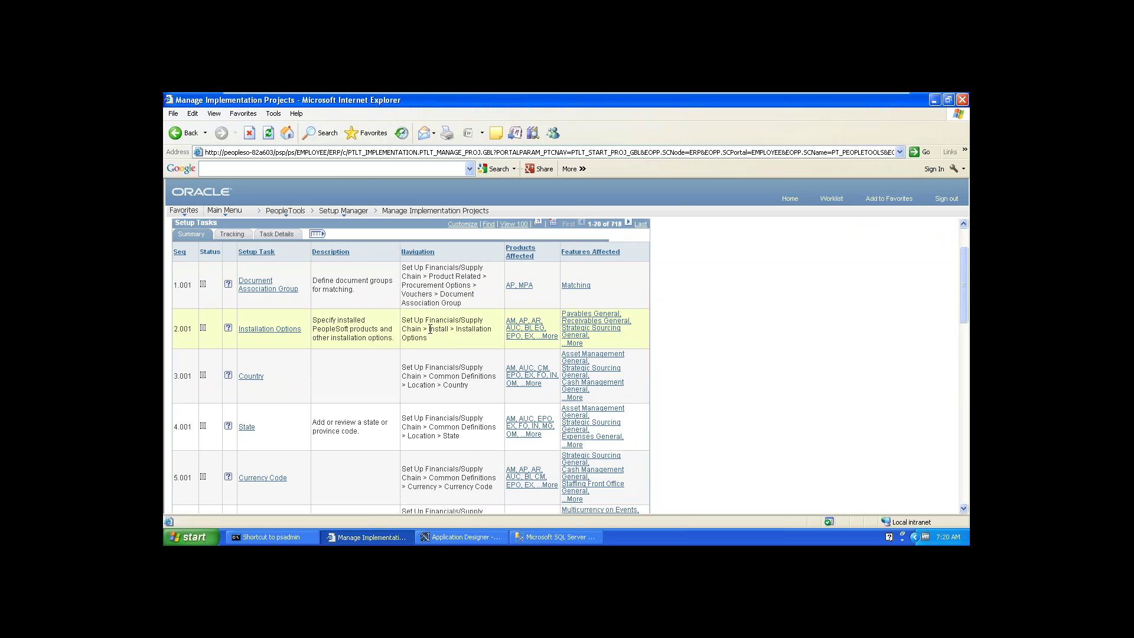
{"action": "left_click_drag", "start_coordinate": [430, 329], "coordinate": [450, 329]}
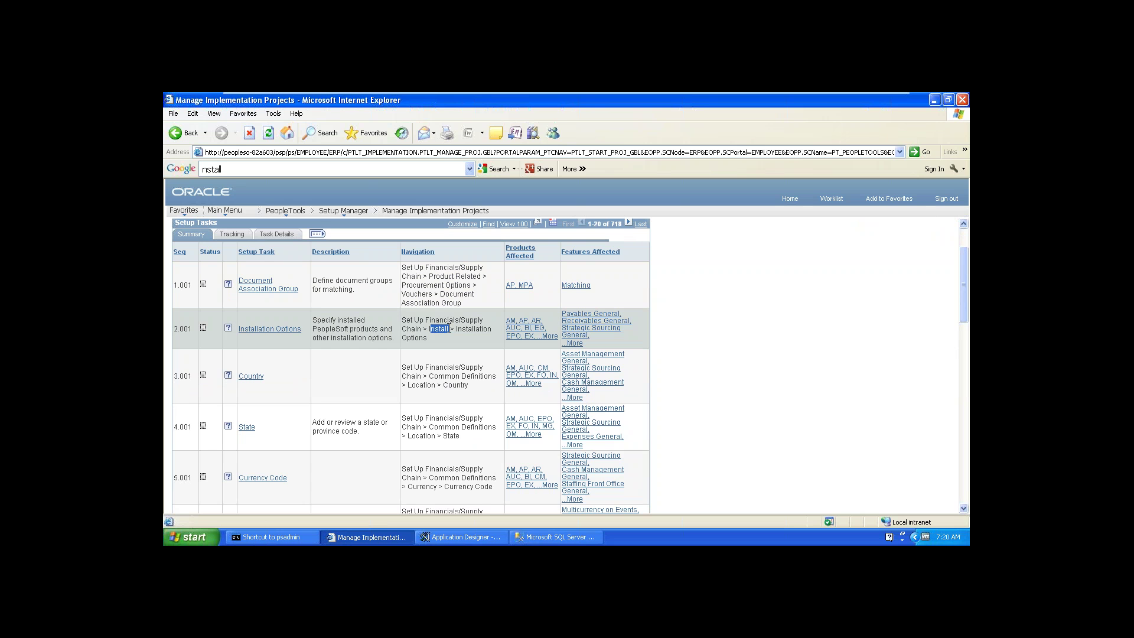
{"action": "left_click_drag", "start_coordinate": [429, 374], "coordinate": [496, 380]}
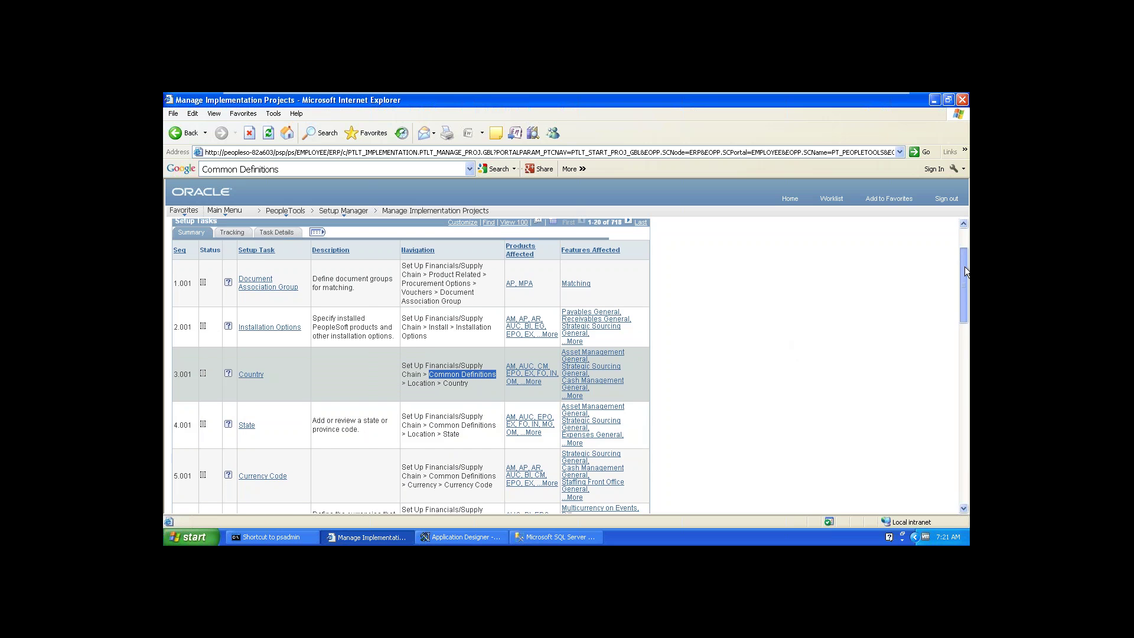
{"action": "left_click_drag", "start_coordinate": [965, 271], "coordinate": [968, 395]}
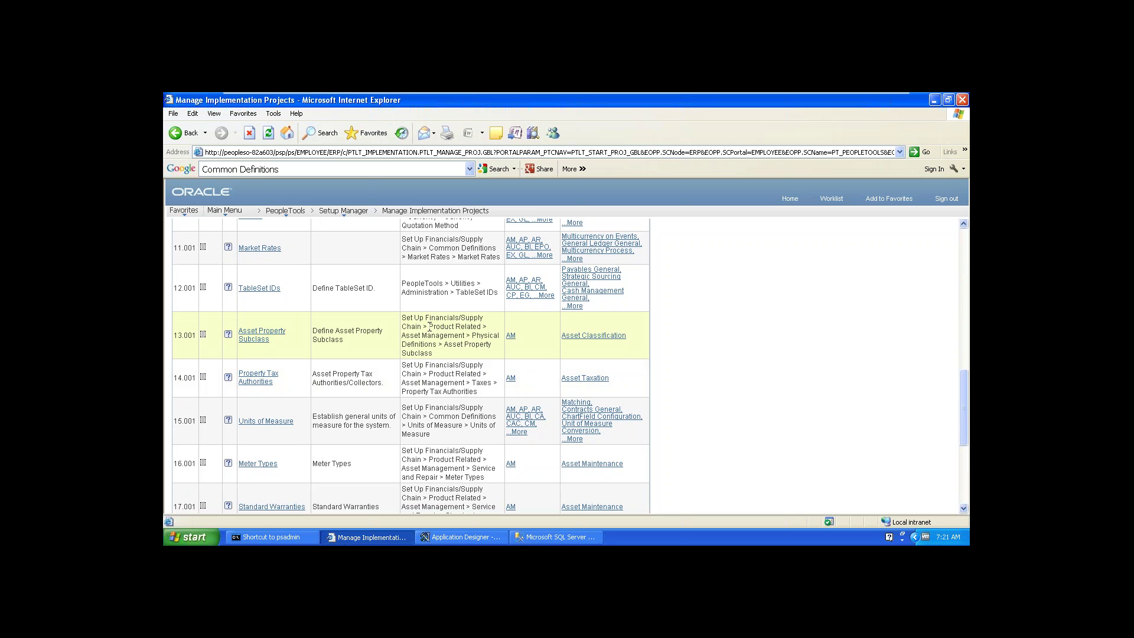
Examine the Product Related path of the Asset Property Subclass task, and page forward through the setup tasks to rows 61–80.
{"action": "left_click_drag", "start_coordinate": [430, 327], "coordinate": [490, 329]}
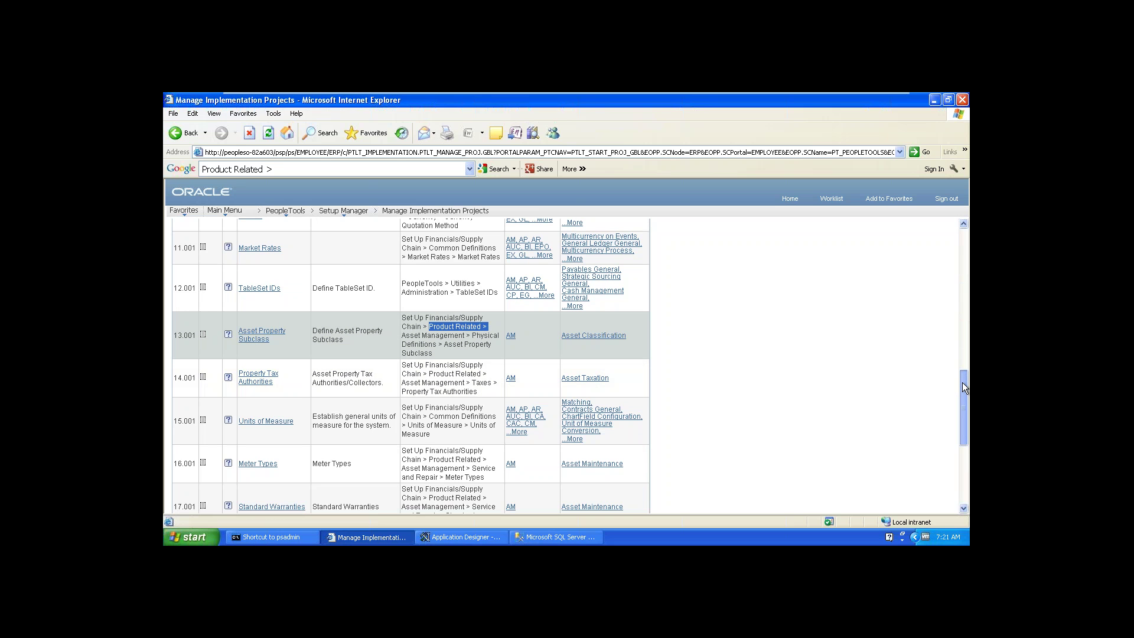
{"action": "left_click_drag", "start_coordinate": [965, 388], "coordinate": [964, 256]}
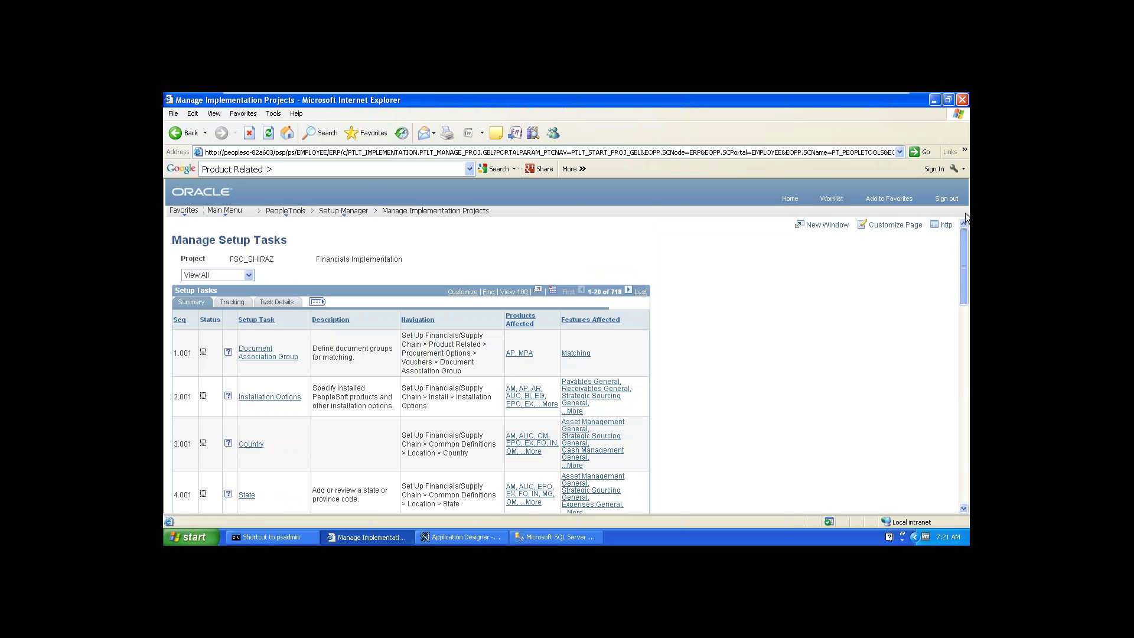
{"action": "left_click", "coordinate": [628, 293]}
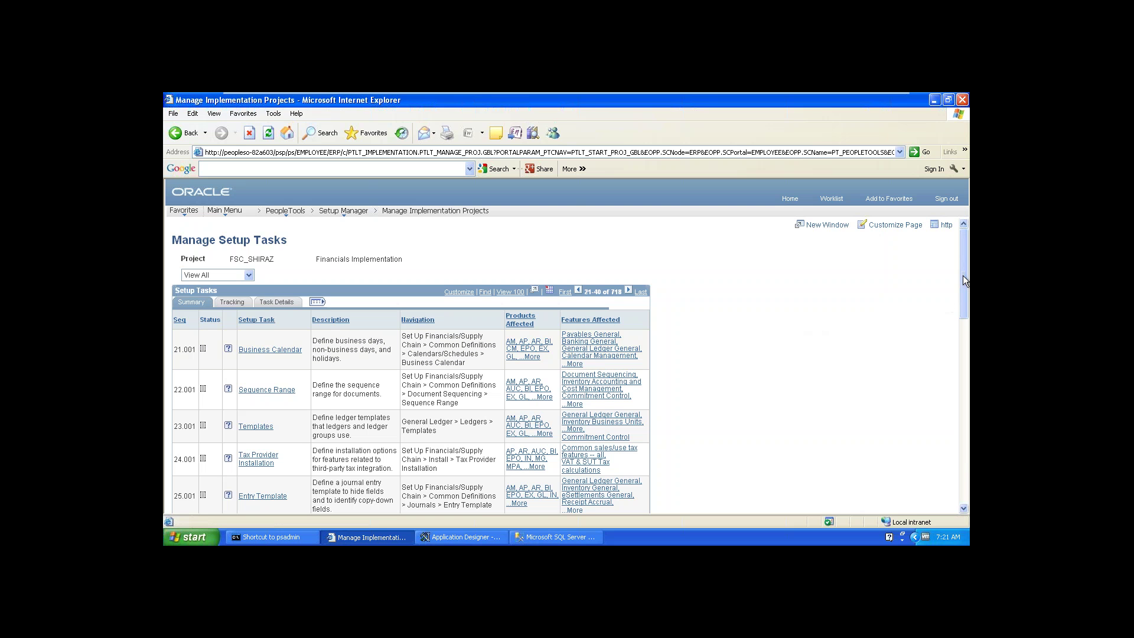
{"action": "left_click_drag", "start_coordinate": [963, 275], "coordinate": [967, 370]}
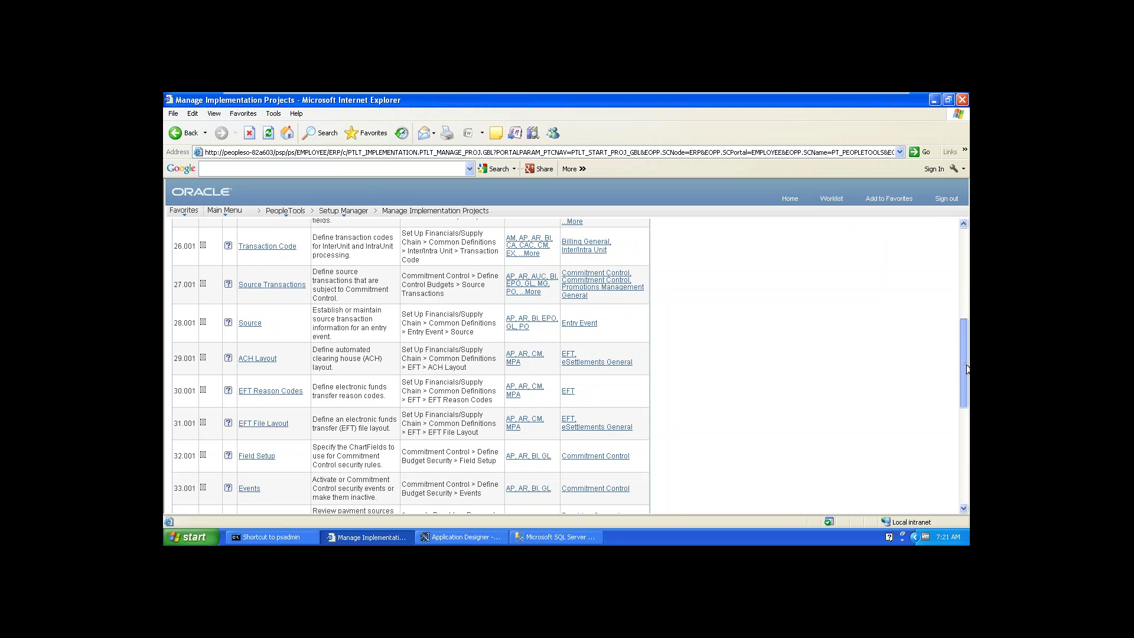
{"action": "left_click_drag", "start_coordinate": [968, 369], "coordinate": [967, 451]}
{"action": "scroll", "coordinate": [629, 289], "scroll_direction": "up", "scroll_amount": 15}
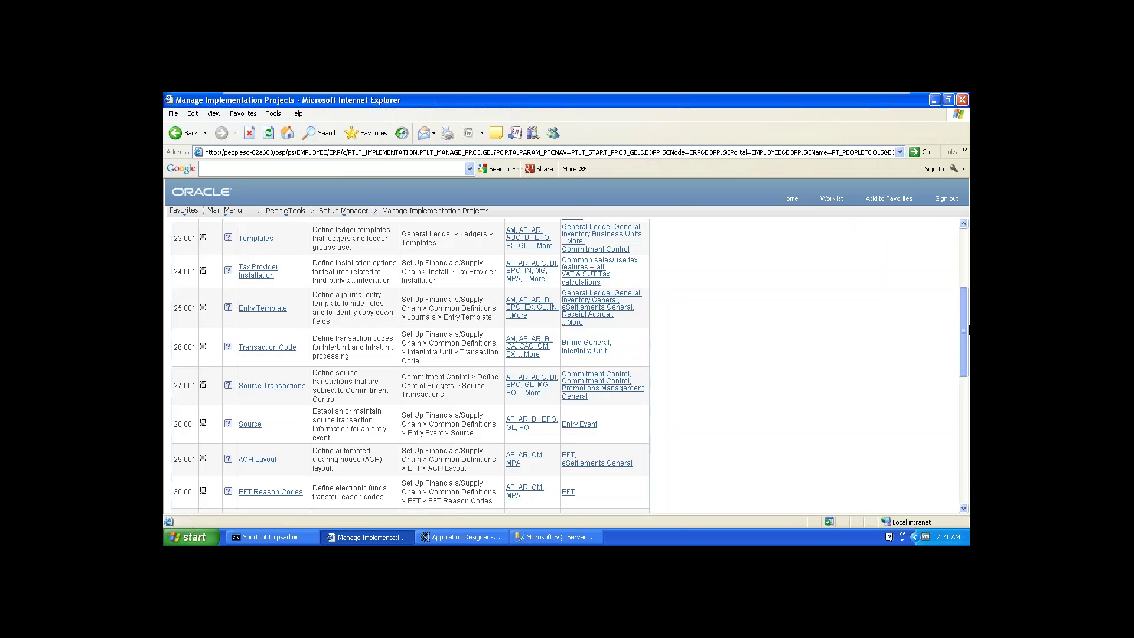
{"action": "left_click", "coordinate": [630, 289]}
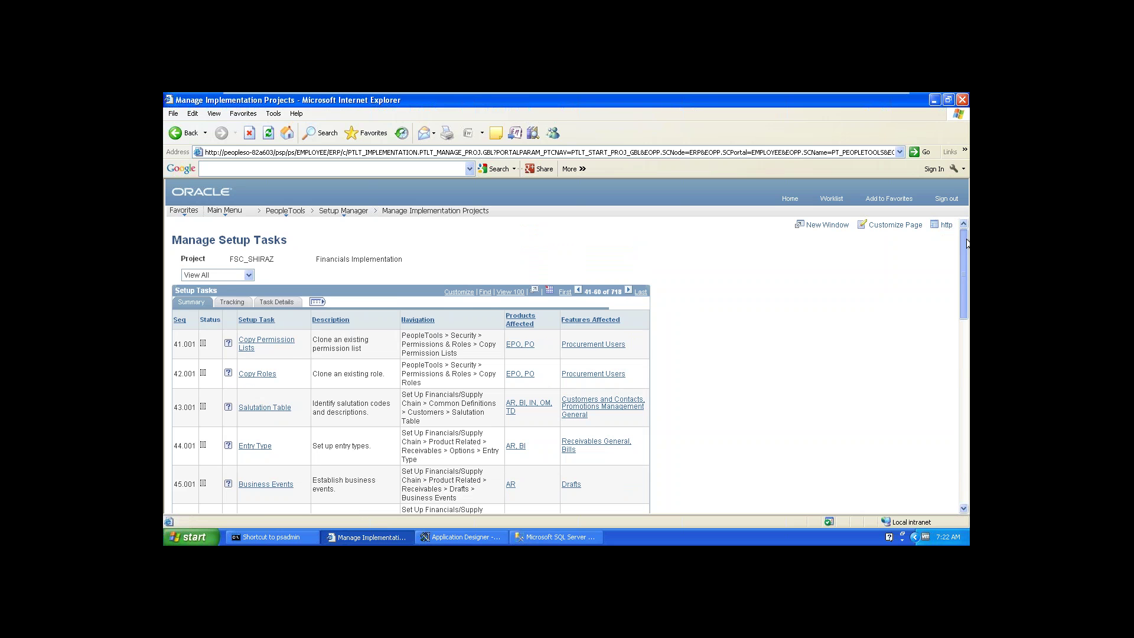
{"action": "mouse_move", "coordinate": [968, 243]}
{"action": "left_mouse_down"}
{"action": "mouse_move", "coordinate": [968, 409]}
{"action": "mouse_move", "coordinate": [968, 254]}
{"action": "left_mouse_up"}
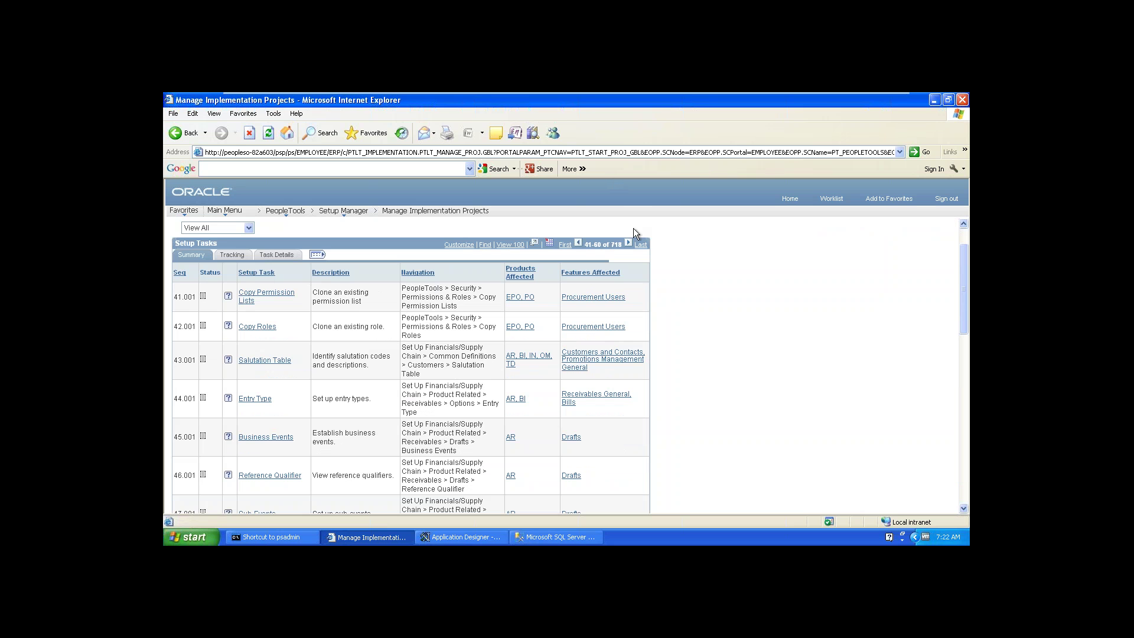
{"action": "left_click", "coordinate": [627, 242]}
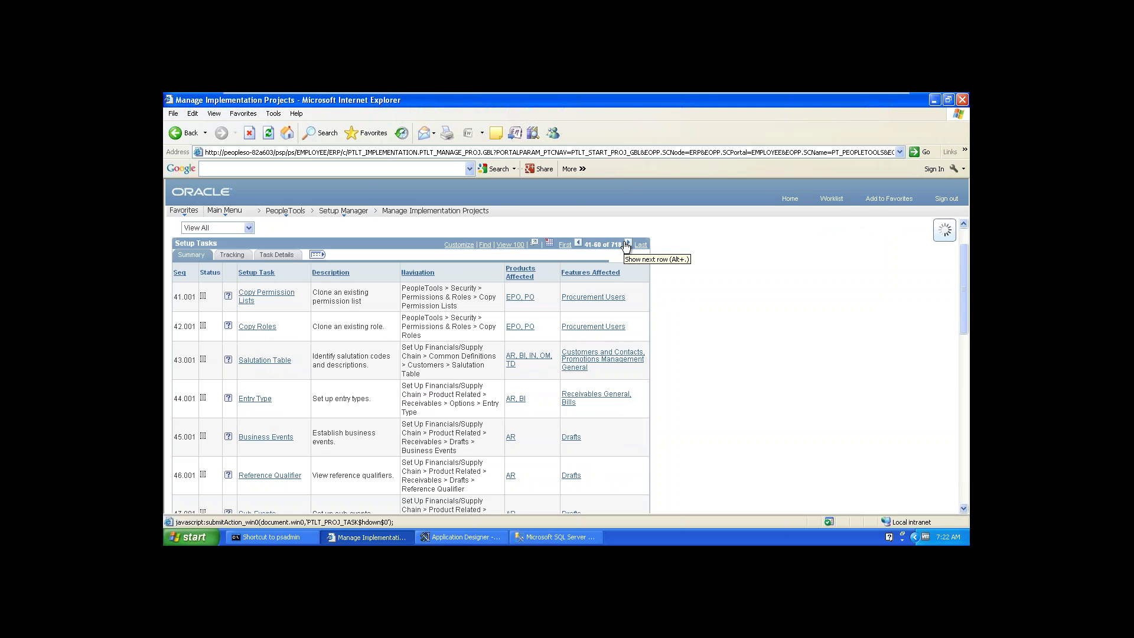
Search the setup tasks for "Business" and examine the Business Unit Related path of the General Ledger Definition task.
{"action": "left_click", "coordinate": [485, 245]}
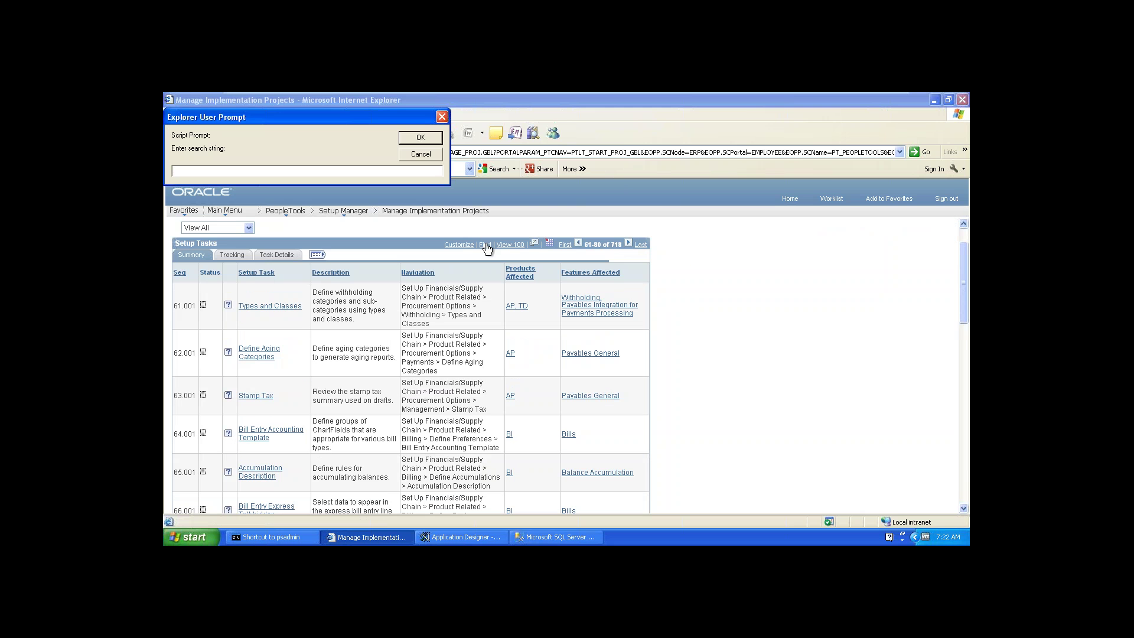
{"action": "type", "text": "Business"}
{"action": "left_click", "coordinate": [417, 137]}
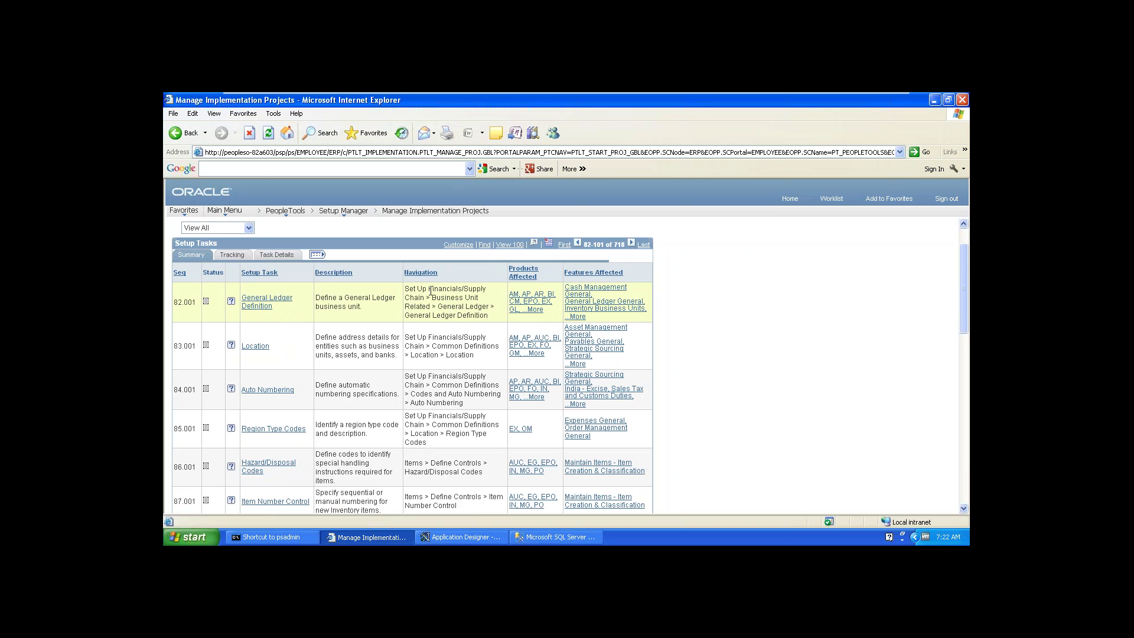
{"action": "mouse_move", "coordinate": [433, 298]}
{"action": "left_mouse_down"}
{"action": "mouse_move", "coordinate": [456, 307]}
{"action": "mouse_move", "coordinate": [431, 307]}
{"action": "left_mouse_up"}
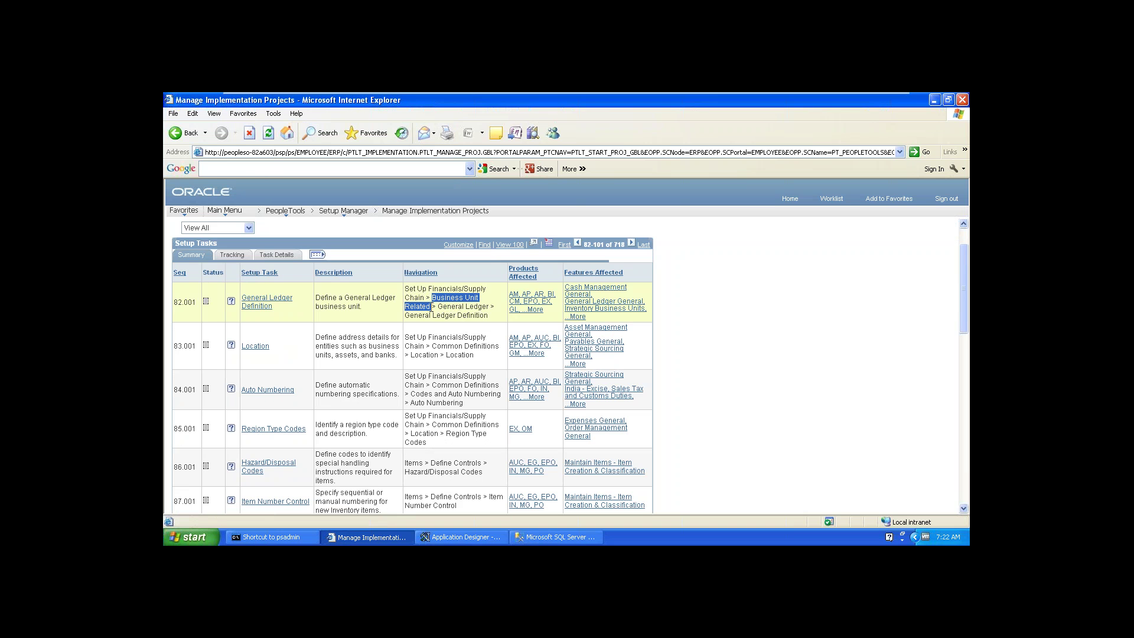
{"action": "left_click_drag", "start_coordinate": [449, 302], "coordinate": [248, 169]}
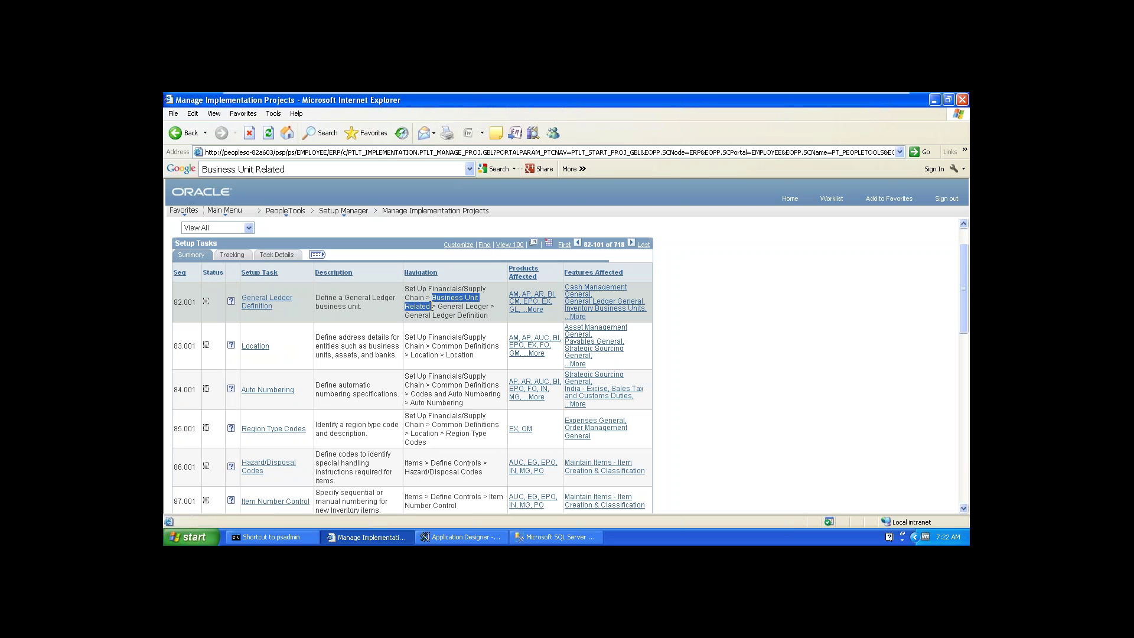
Open the Set Up Financials/Supply Chain folder to view its setup categories.
{"action": "left_click", "coordinate": [223, 211]}
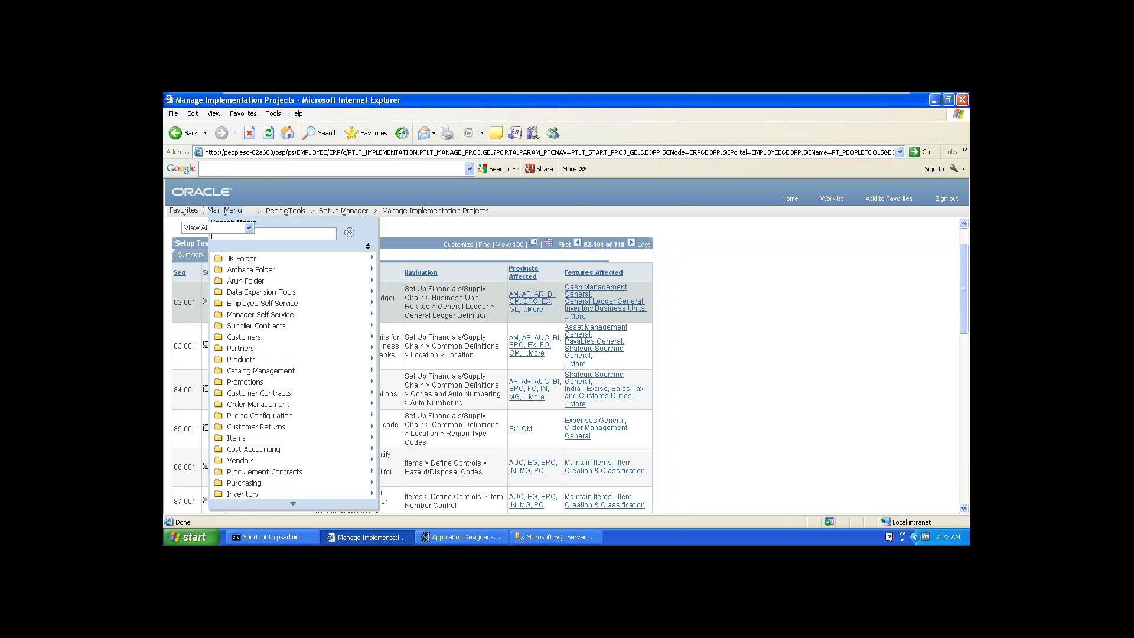
{"action": "left_click", "coordinate": [291, 504]}
{"action": "mouse_move", "coordinate": [289, 506]}
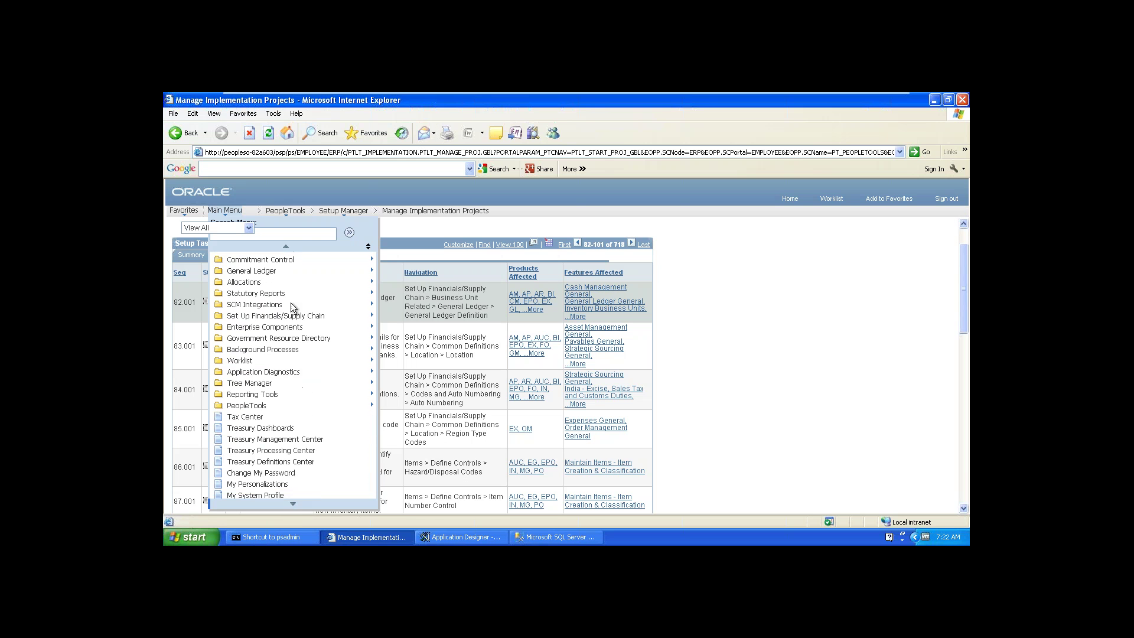
{"action": "left_click", "coordinate": [292, 317]}
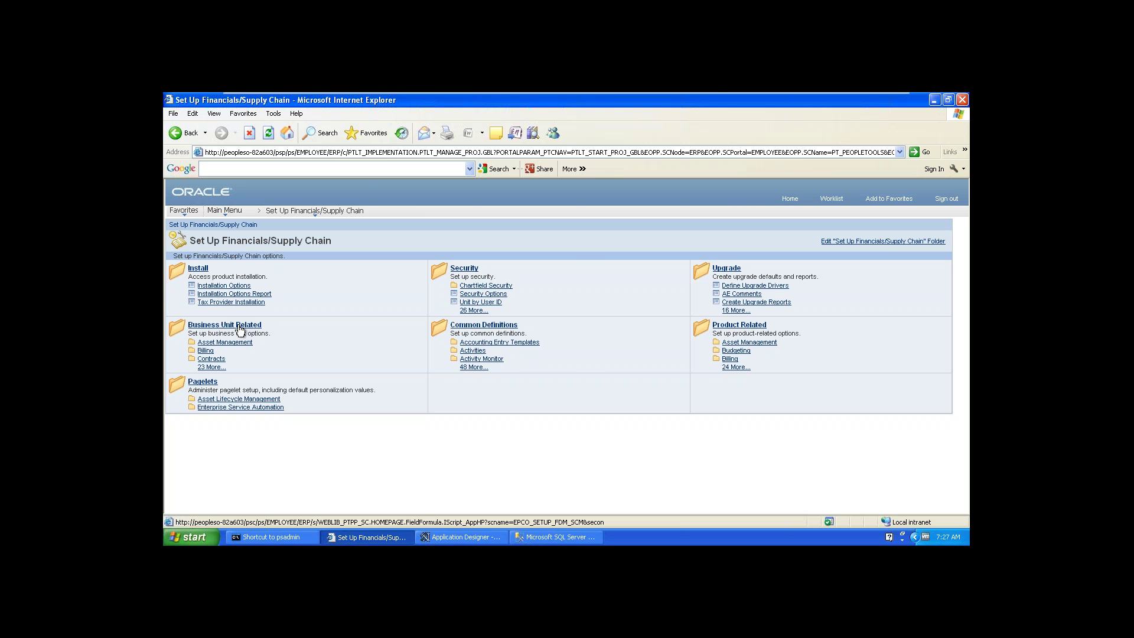
Leave the PeopleSoft session for the host desktop and open a blank, maximized Notepad window.
{"action": "mouse_move", "coordinate": [784, 92]}
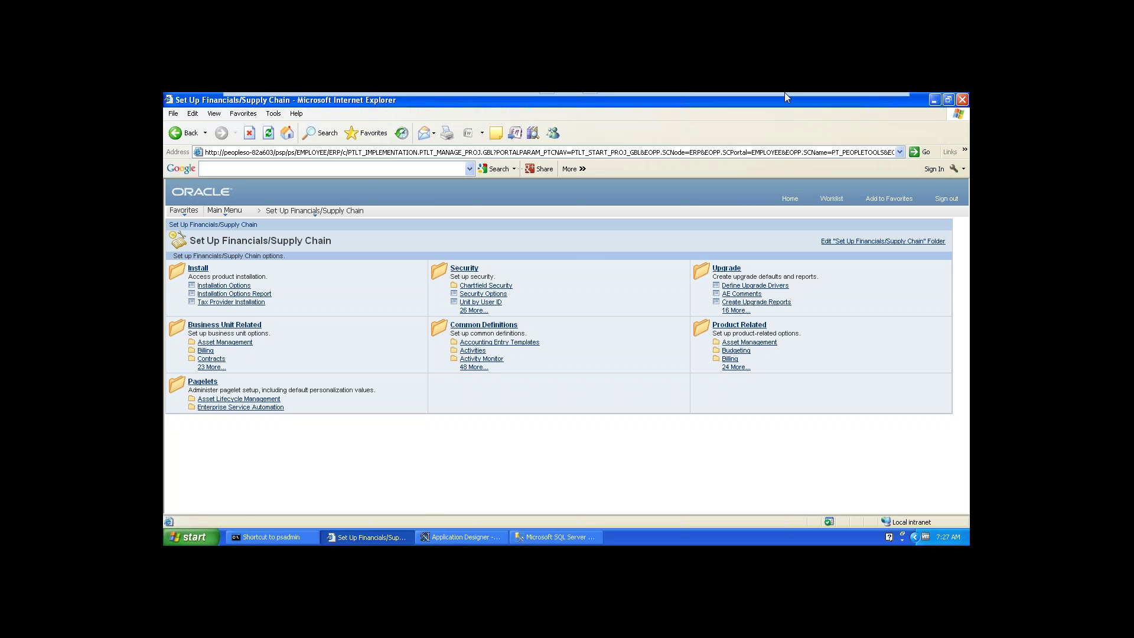
{"action": "left_click", "coordinate": [864, 99]}
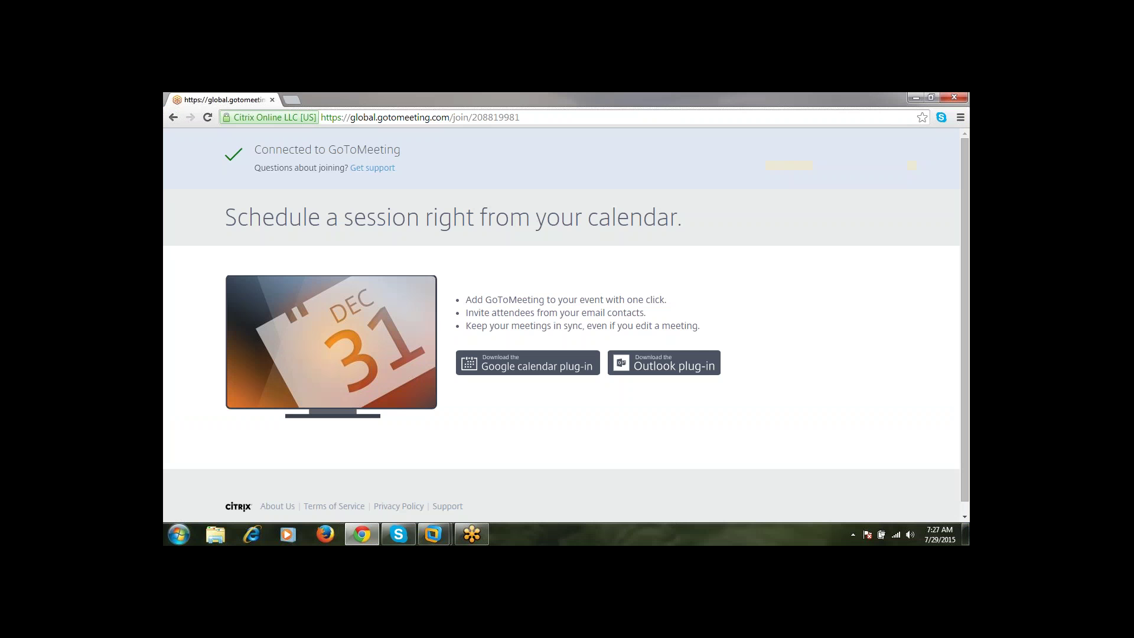
{"action": "left_click", "coordinate": [171, 538]}
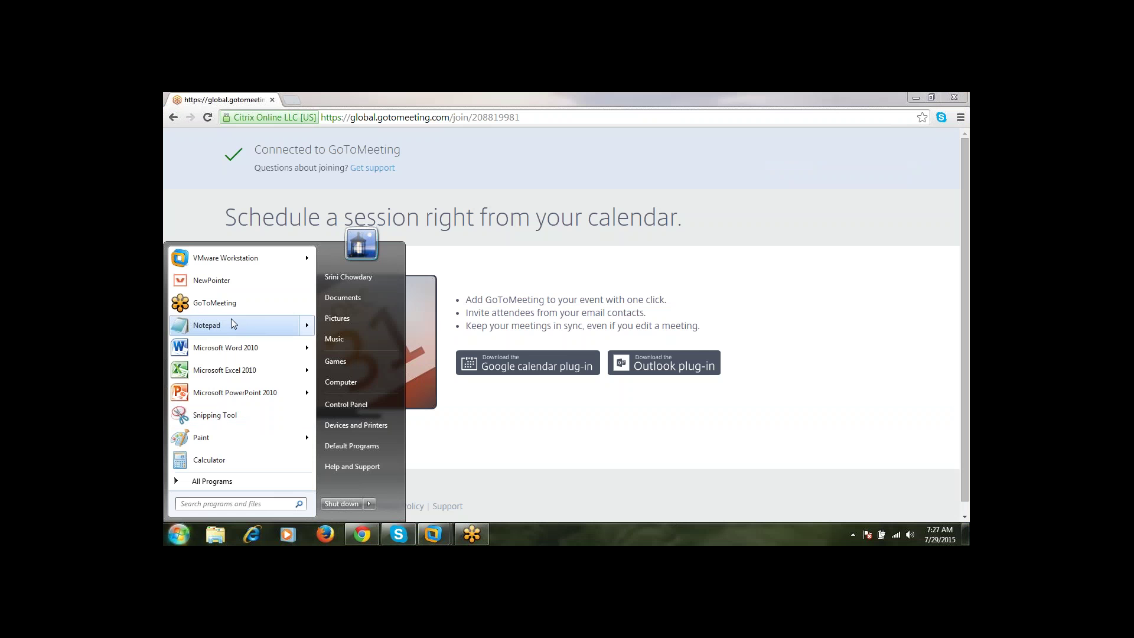
{"action": "left_click", "coordinate": [229, 321]}
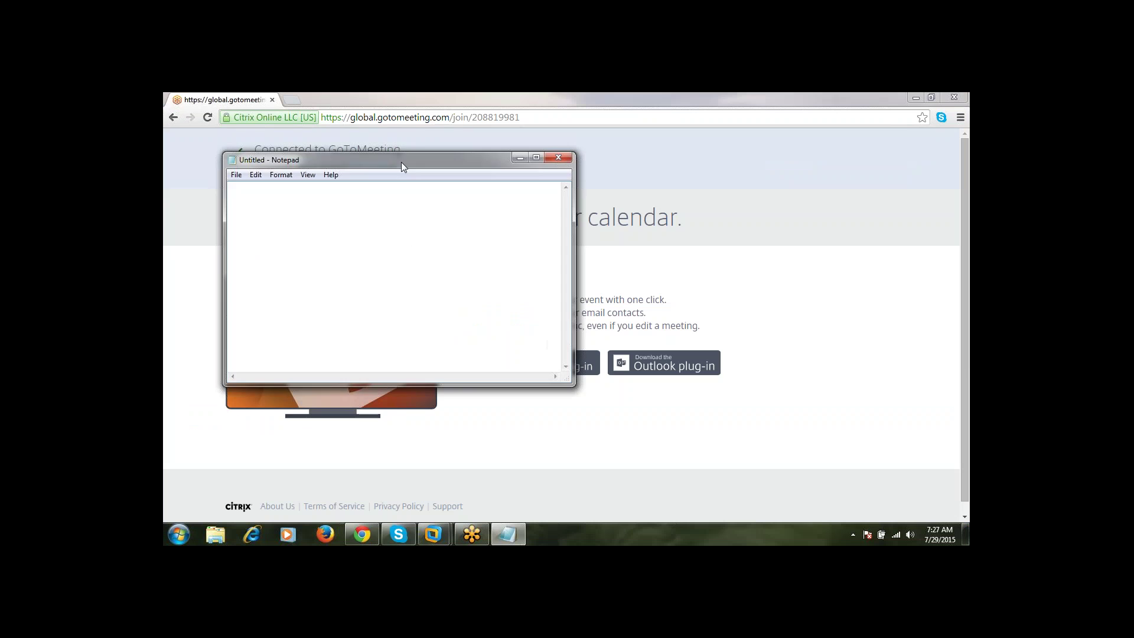
{"action": "double_click", "coordinate": [402, 161]}
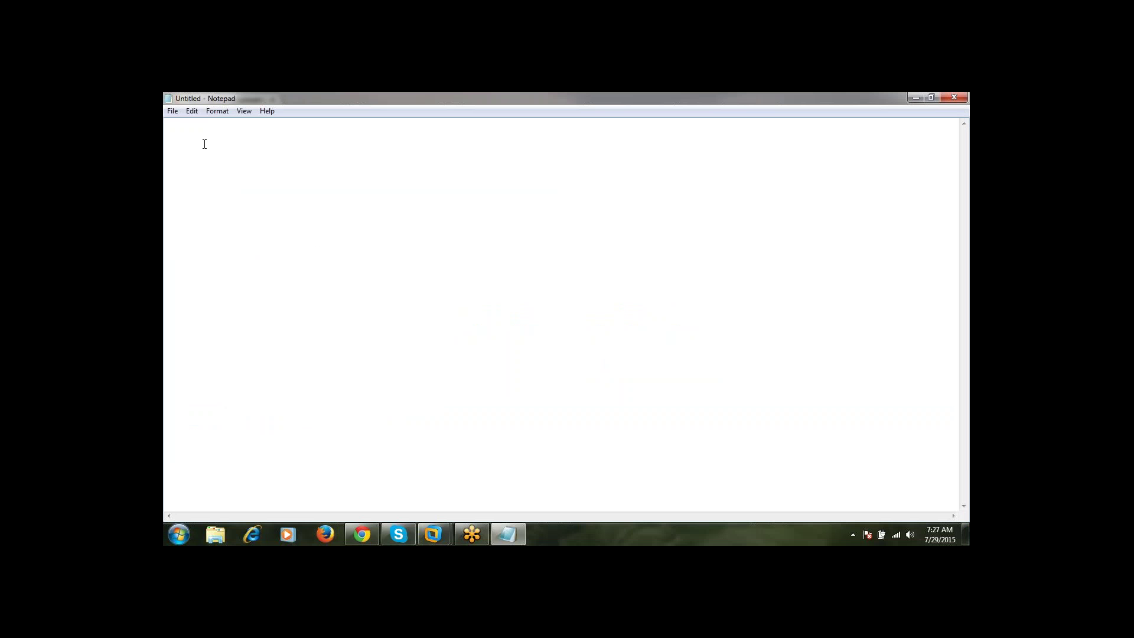
List SONY in the note with the product lines TV, MOBILES, GADGETS and LAPTOPS on separate lines, followed by dashes.
{"action": "type", "text": "SONY"}
{"action": "key", "text": "Return"}
{"action": "type", "text": "TV ---"}
{"action": "key", "text": "Return"}
{"action": "type", "text": "MOBILES"}
{"action": "key", "text": "Return"}
{"action": "type", "text": "GADGETS"}
{"action": "type", "text": "LAT"}
{"action": "type", "text": "PTOPS"}
{"action": "type", "text": "--"}
Add the business unit codes STV, SMOB, SGAD and SLAP beside TV, MOBILES, GADGETS and LAPTOPS.
{"action": "type", "text": "V"}
{"action": "key", "text": "BackSpace"}
{"action": "key", "text": "BackSpace"}
{"action": "type", "text": "STV"}
{"action": "left_click", "coordinate": [237, 152]}
{"action": "type", "text": "SMOB"}
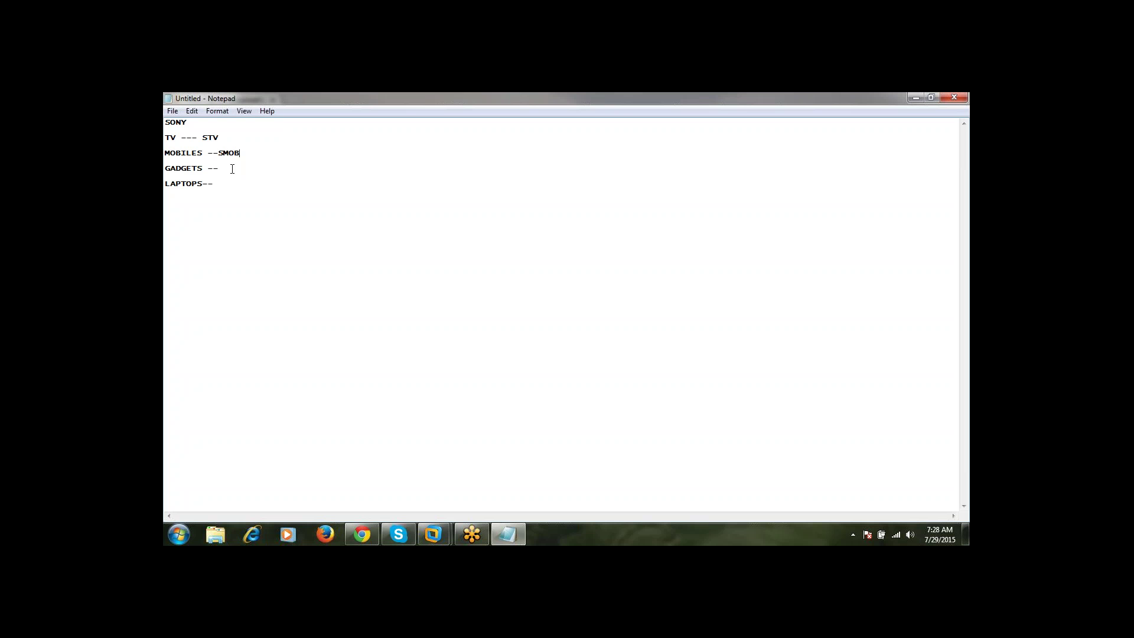
{"action": "type", "text": "SGAD"}
{"action": "left_click", "coordinate": [230, 184]}
{"action": "type", "text": "SLAP"}
Highlight the codes beside the SONY product lines, and close the note without saving it.
{"action": "left_click_drag", "start_coordinate": [203, 138], "coordinate": [224, 137]}
{"action": "left_click_drag", "start_coordinate": [243, 155], "coordinate": [220, 155]}
{"action": "left_click", "coordinate": [244, 170]}
{"action": "left_click_drag", "start_coordinate": [214, 184], "coordinate": [245, 186]}
{"action": "left_click", "coordinate": [256, 195]}
{"action": "left_click", "coordinate": [956, 96]}
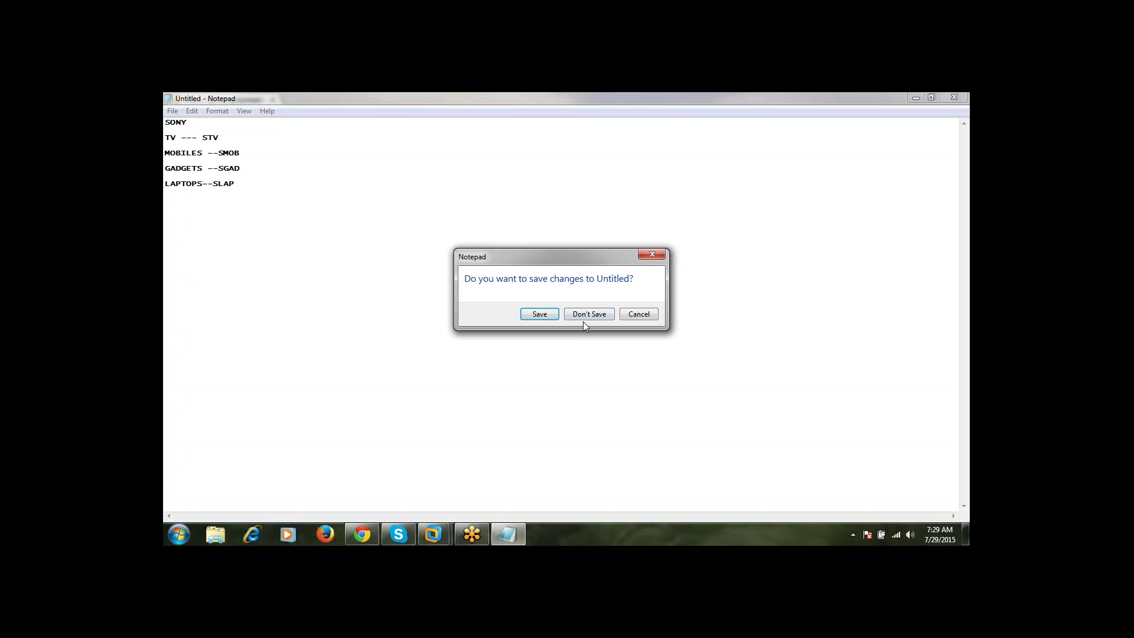
{"action": "left_click", "coordinate": [588, 315]}
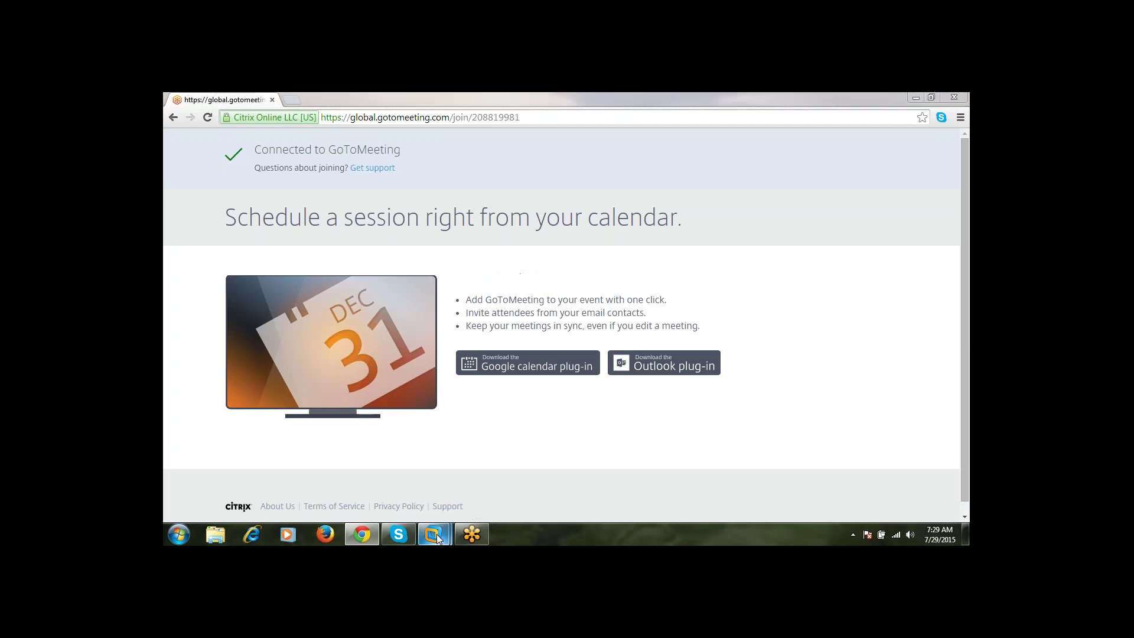
Return to the PeopleSoft session and view General Ledger Definition under Business Unit Related, followed by that category's Payables folder.
{"action": "mouse_move", "coordinate": [434, 536]}
{"action": "left_click", "coordinate": [537, 451]}
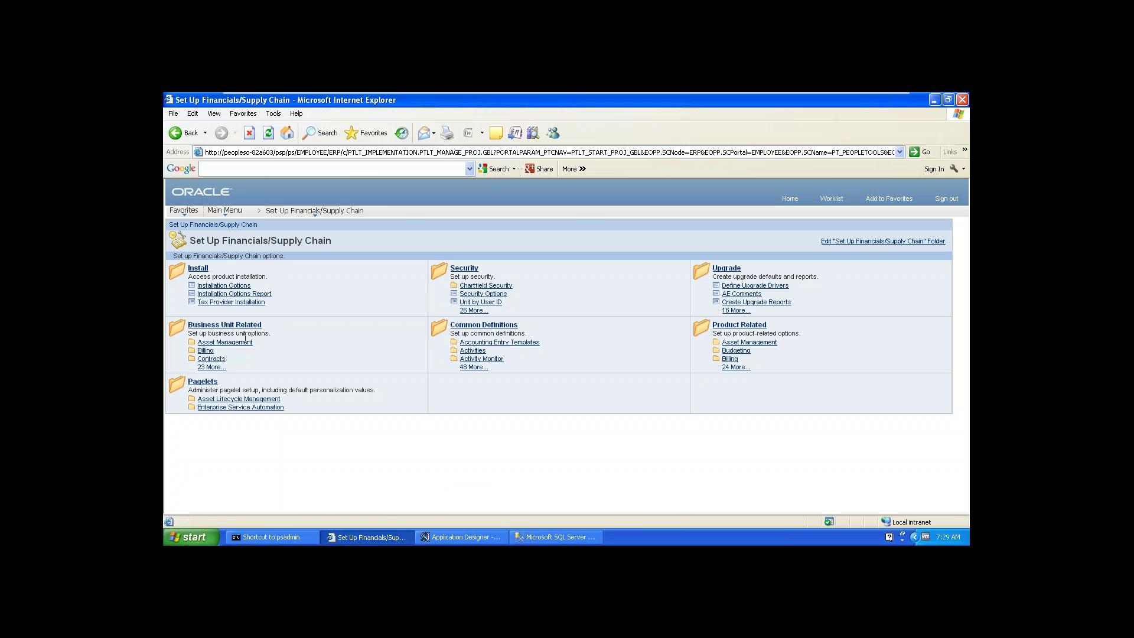
{"action": "left_click", "coordinate": [243, 342]}
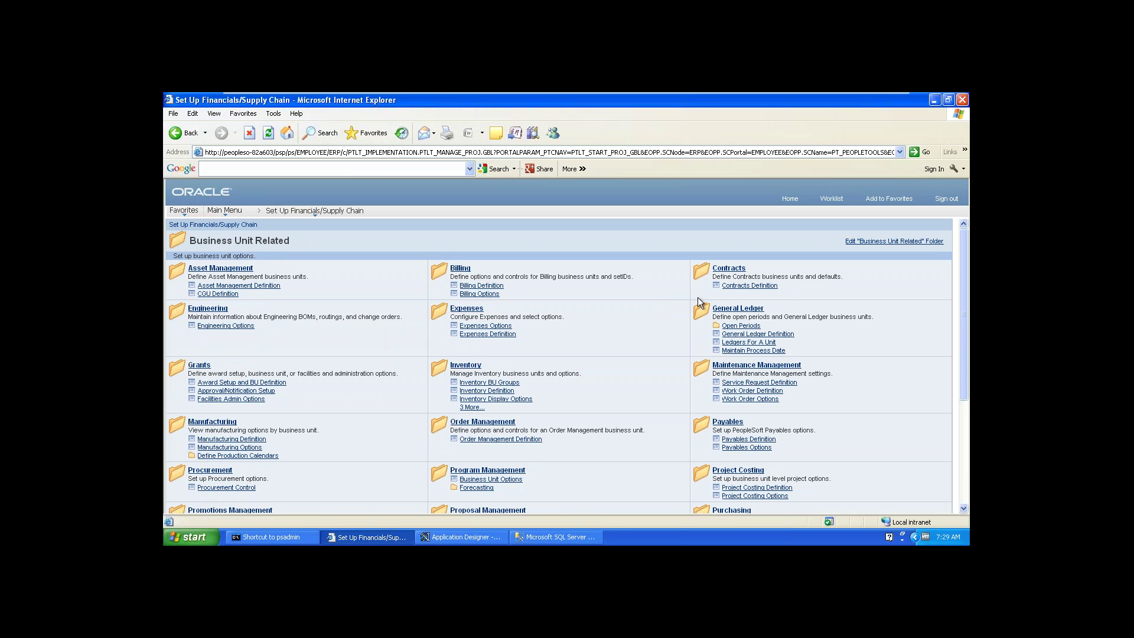
{"action": "left_click", "coordinate": [742, 309]}
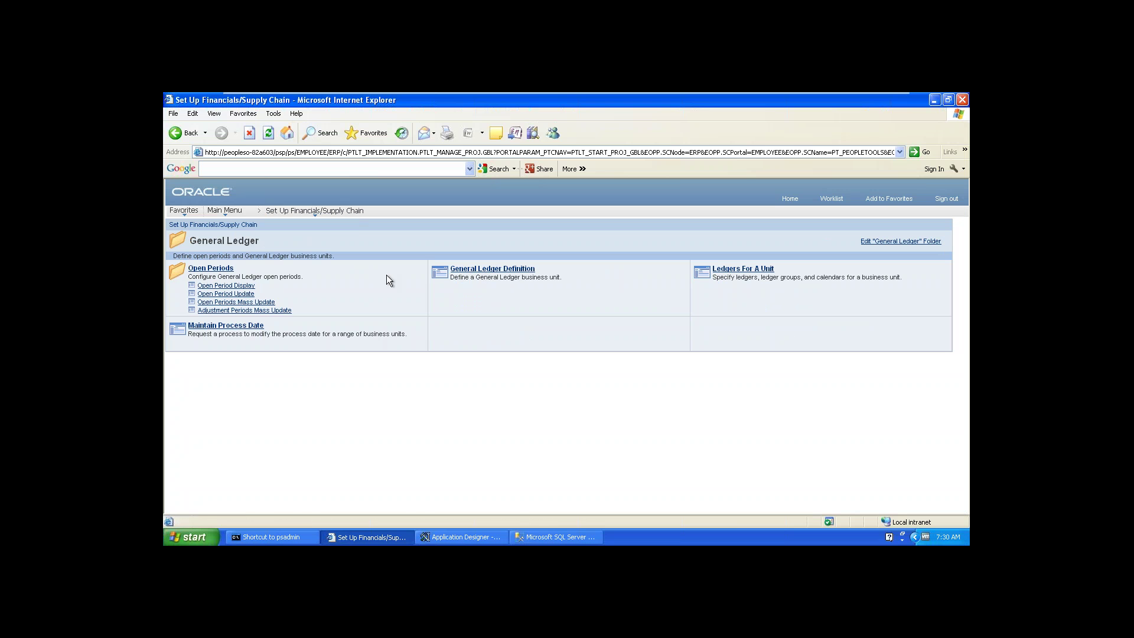
{"action": "left_click", "coordinate": [493, 273]}
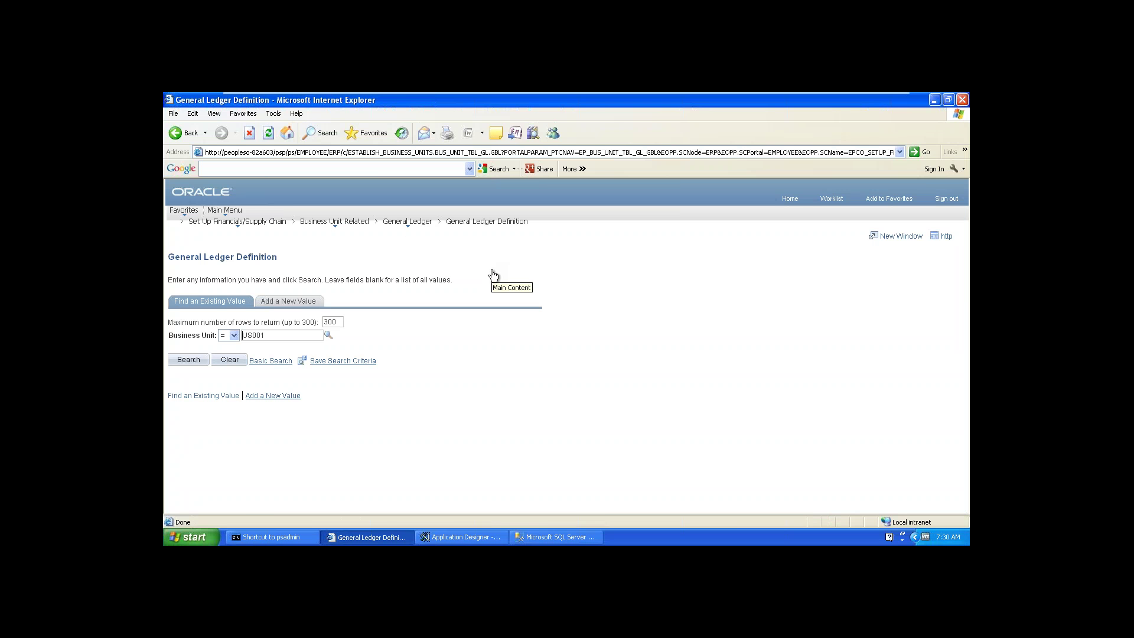
{"action": "left_click", "coordinate": [354, 223]}
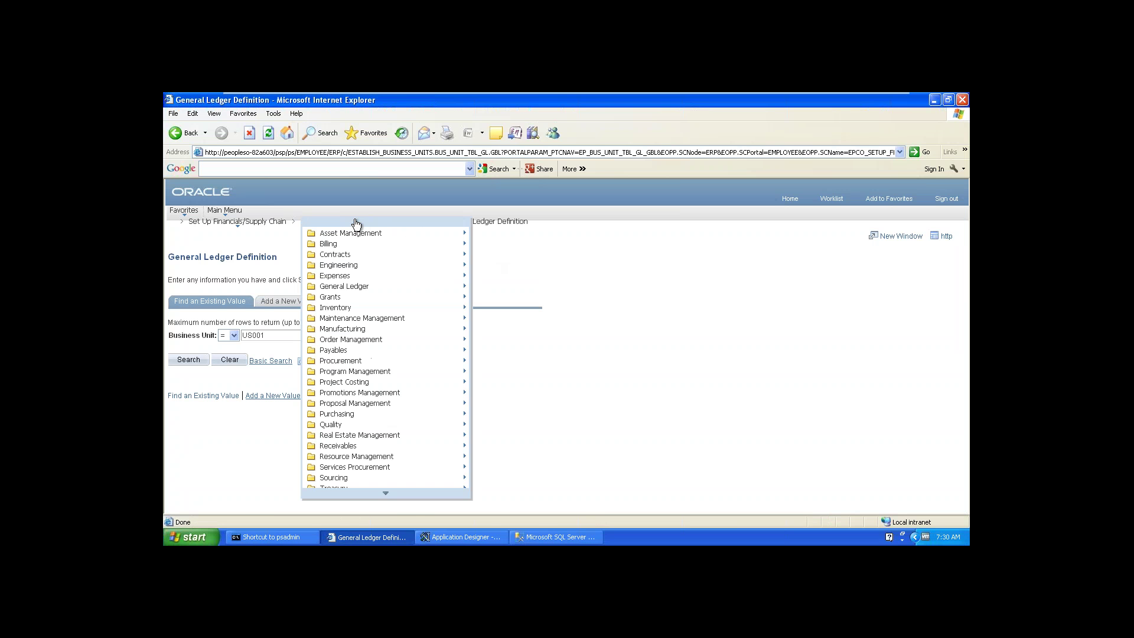
{"action": "left_click", "coordinate": [333, 351]}
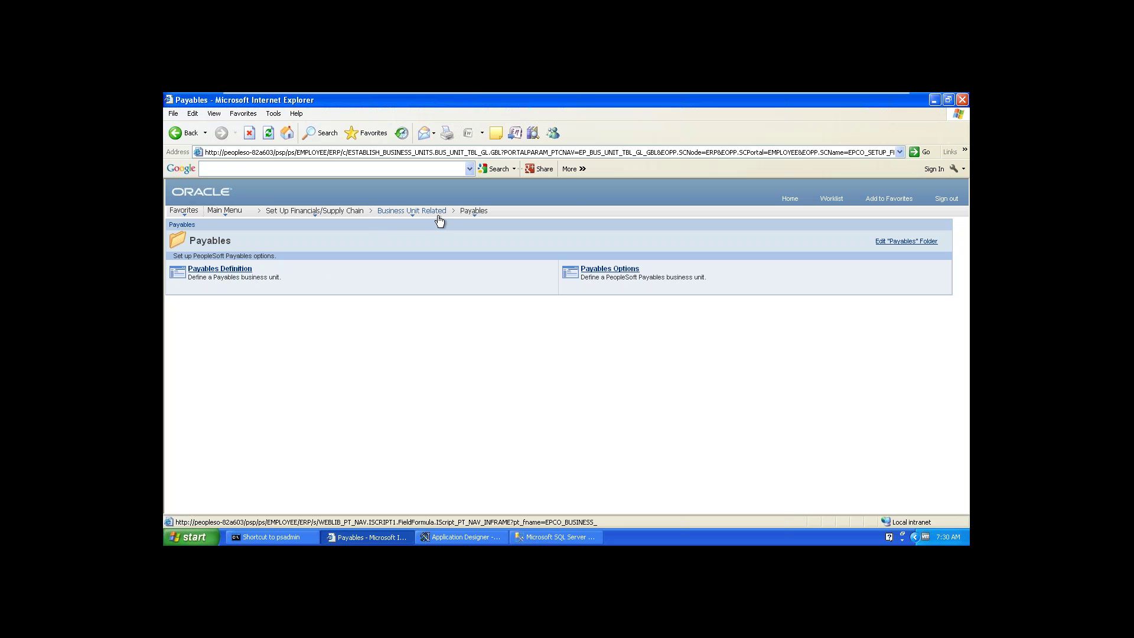
Examine the Common Definitions and Product Related folders of Set Up Financials/Supply Chain, including the Billing setup options.
{"action": "left_click", "coordinate": [328, 211]}
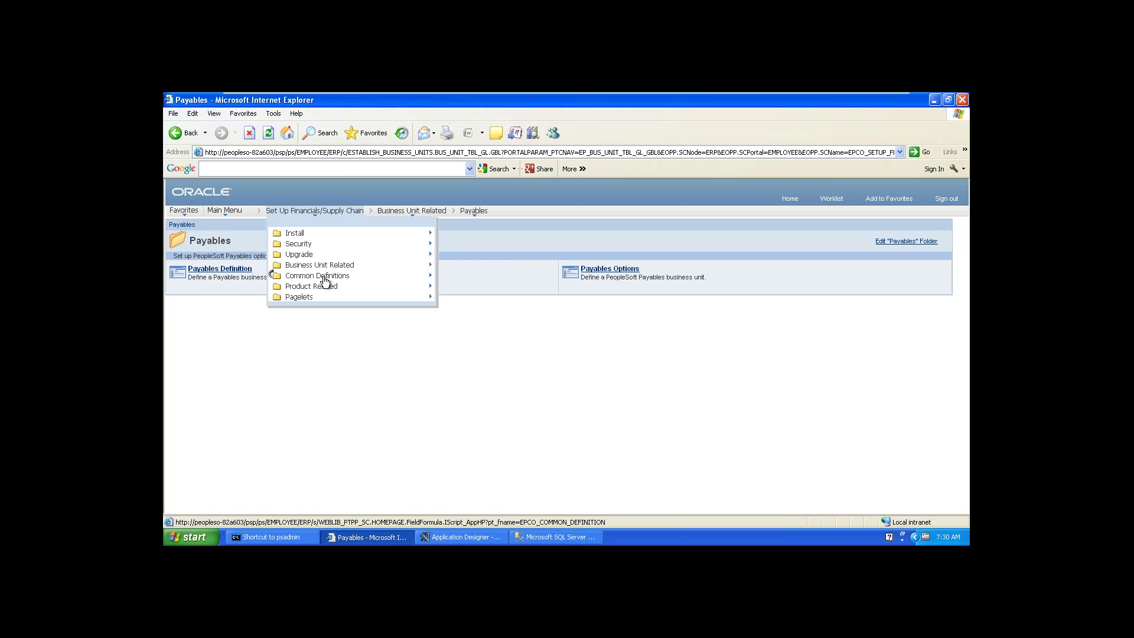
{"action": "mouse_move", "coordinate": [325, 281]}
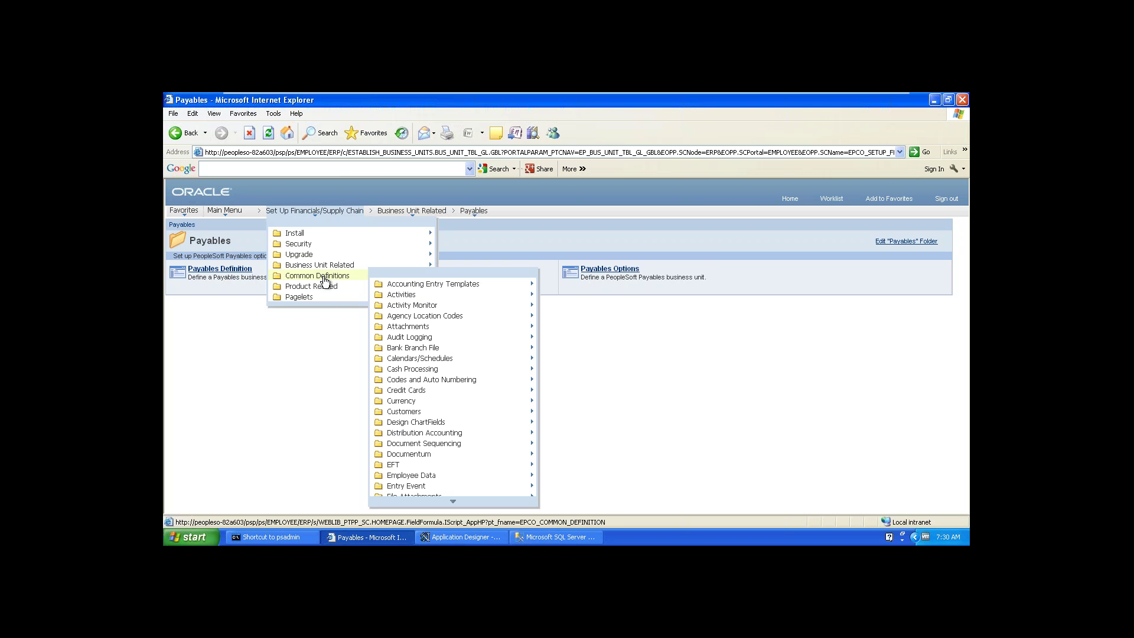
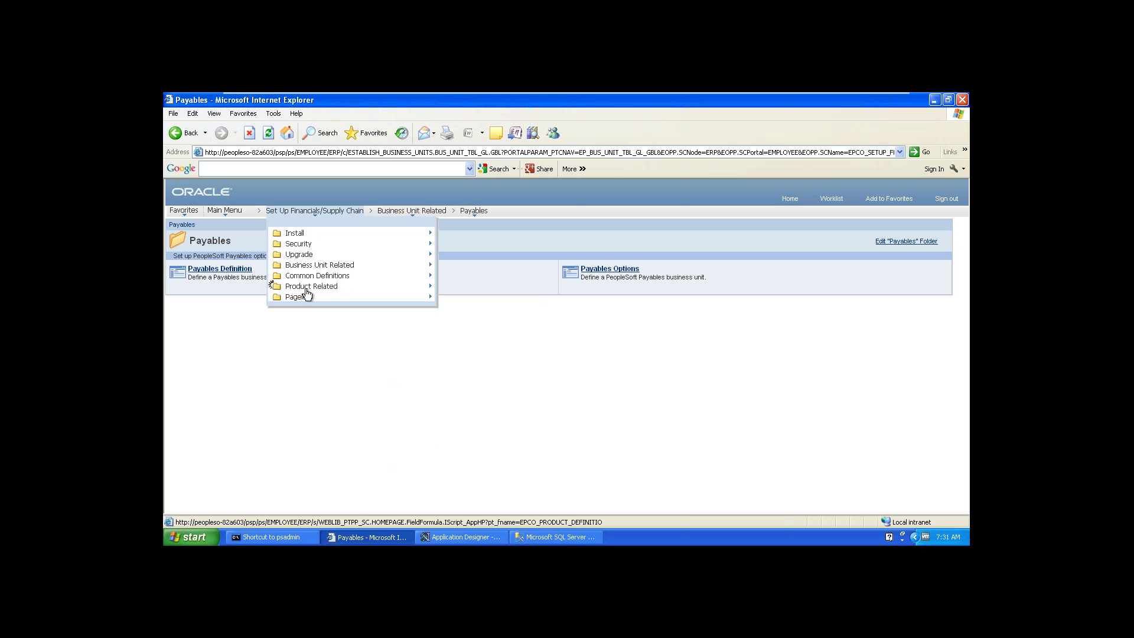
{"action": "mouse_move", "coordinate": [307, 294]}
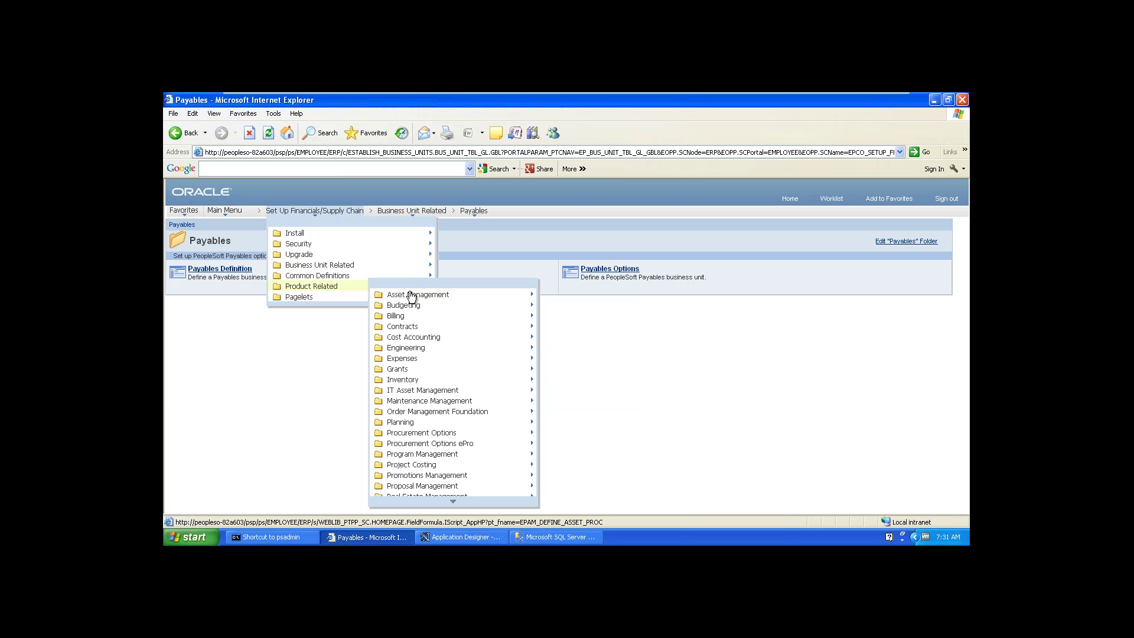
{"action": "mouse_move", "coordinate": [412, 296]}
{"action": "mouse_move", "coordinate": [396, 319]}
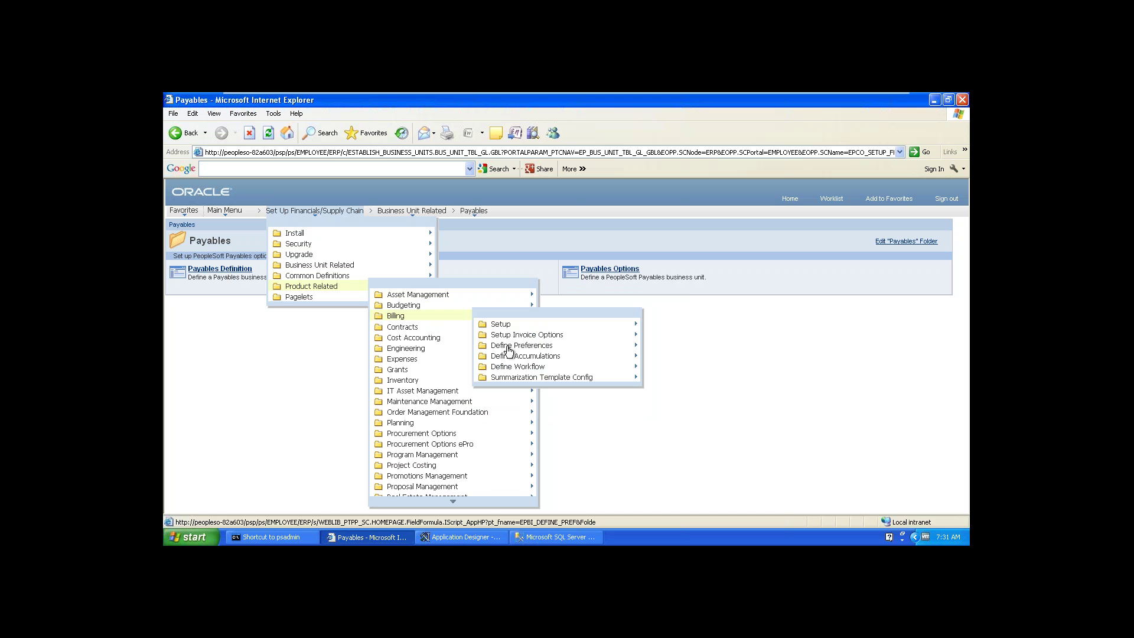
{"action": "mouse_move", "coordinate": [509, 351]}
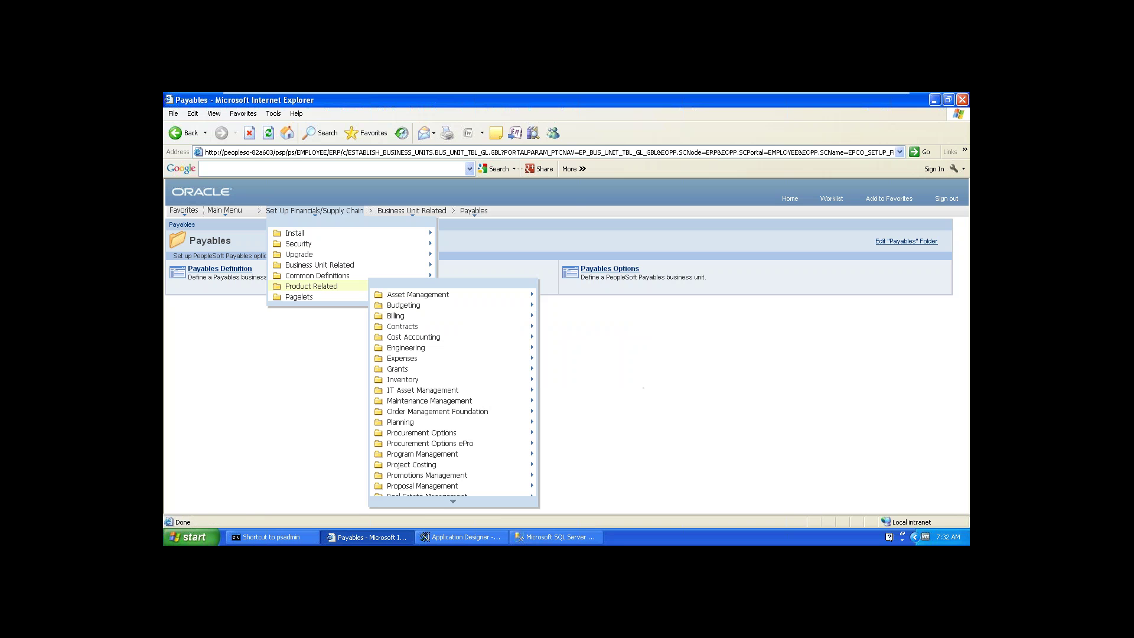
{"action": "mouse_move", "coordinate": [339, 282]}
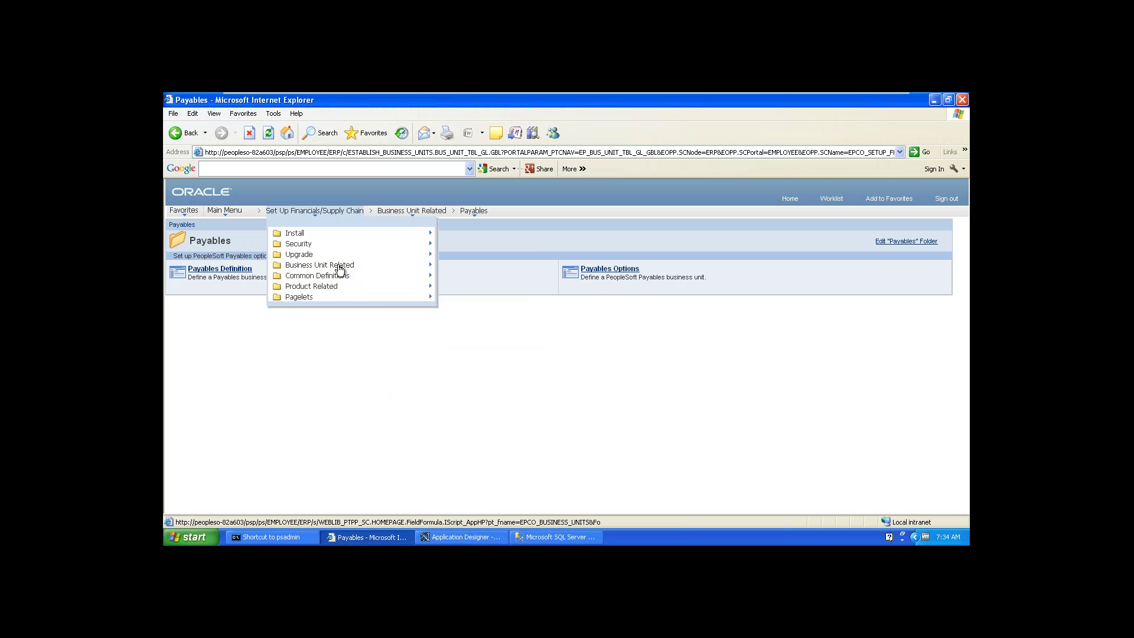
{"action": "mouse_move", "coordinate": [341, 272]}
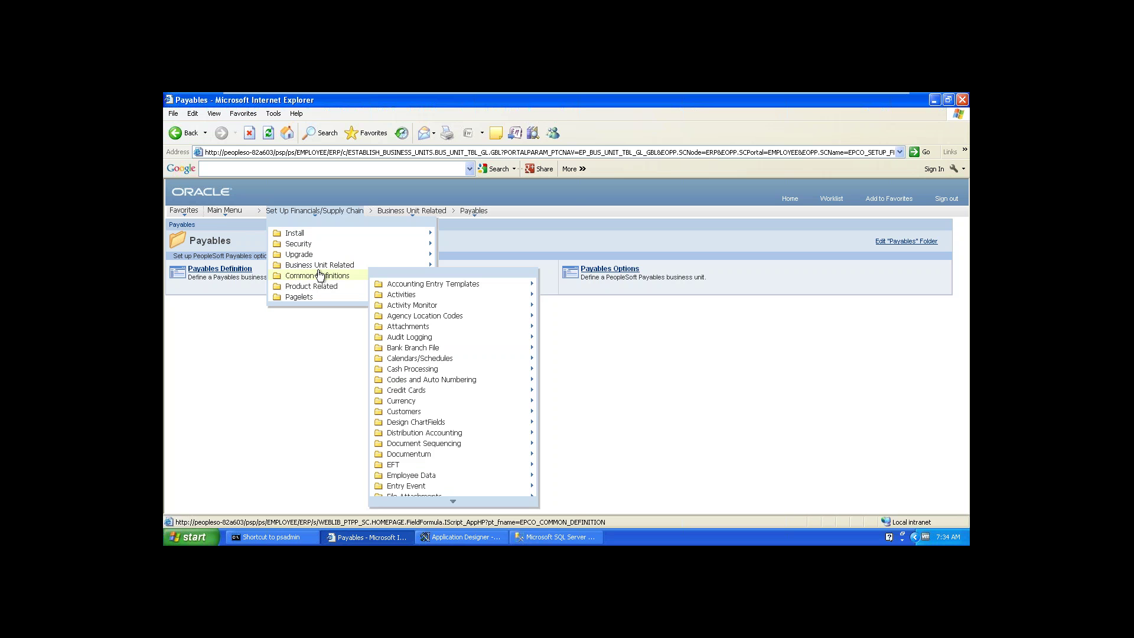
{"action": "left_click", "coordinate": [222, 214]}
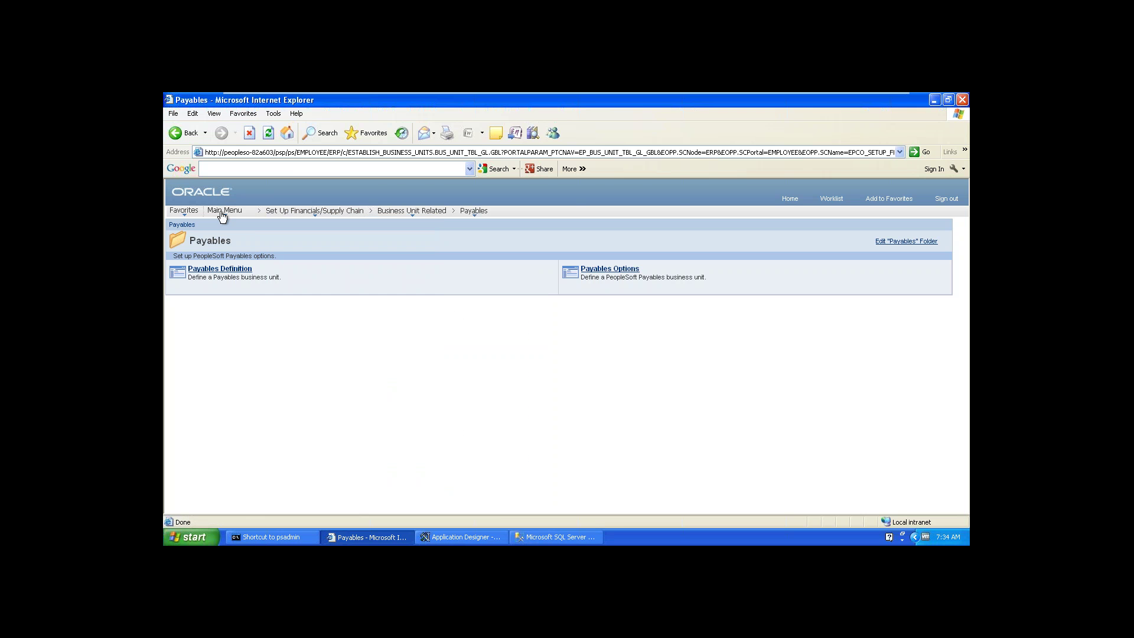
{"action": "left_click", "coordinate": [184, 213]}
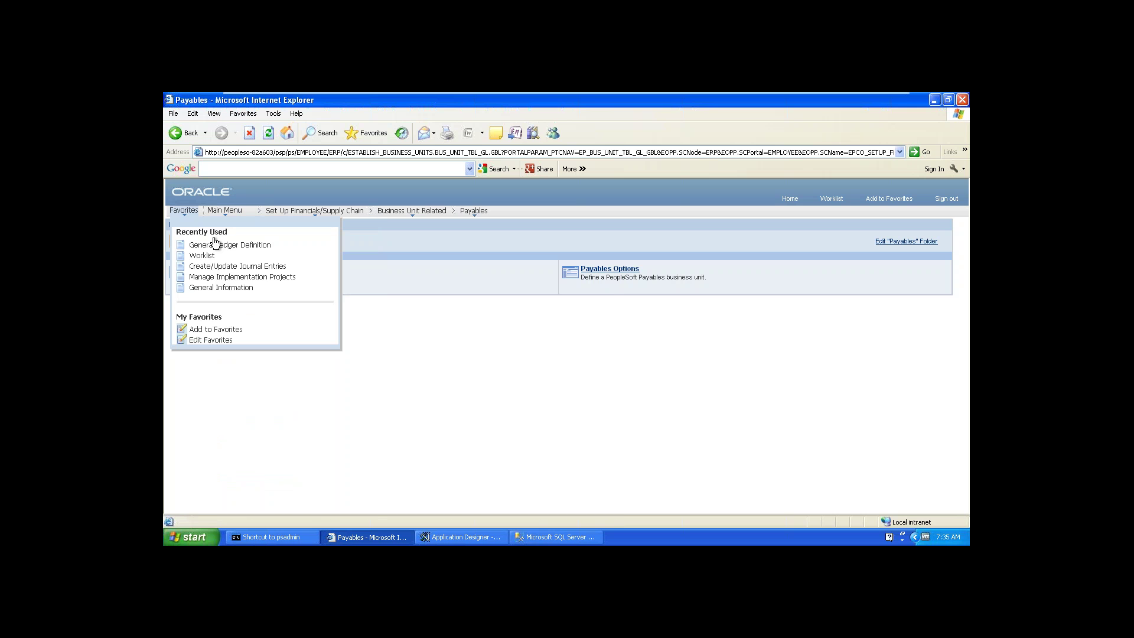
Go to PeopleTools' Setup Manager and open Manage Implementation Projects.
{"action": "left_click", "coordinate": [224, 212]}
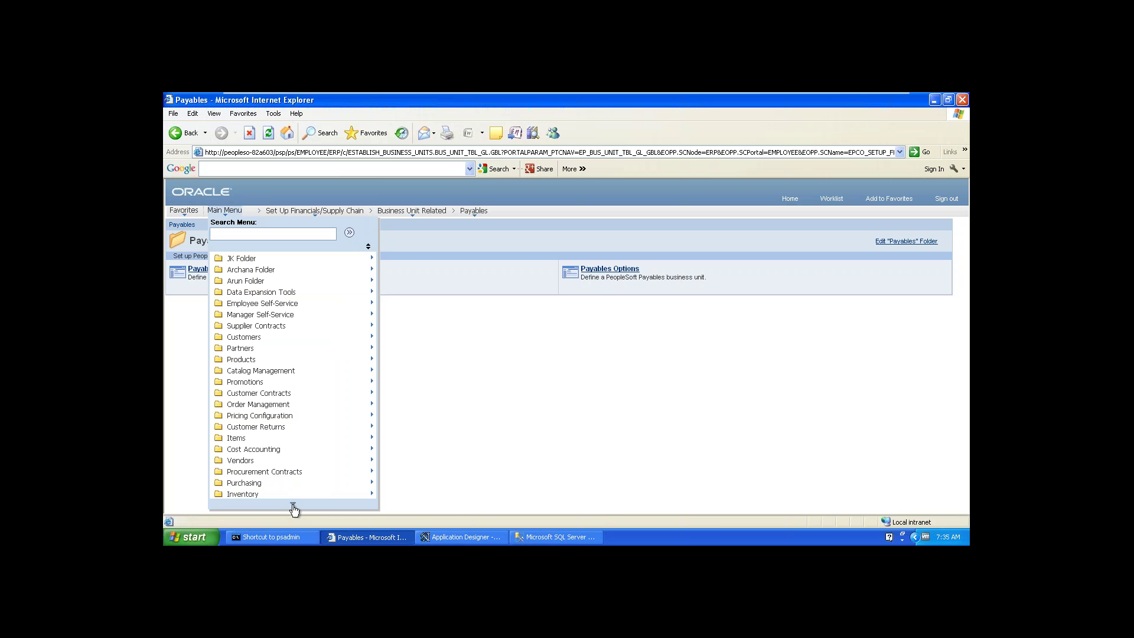
{"action": "left_click", "coordinate": [293, 505]}
{"action": "scroll", "coordinate": [293, 375], "scroll_direction": "down", "scroll_amount": 4}
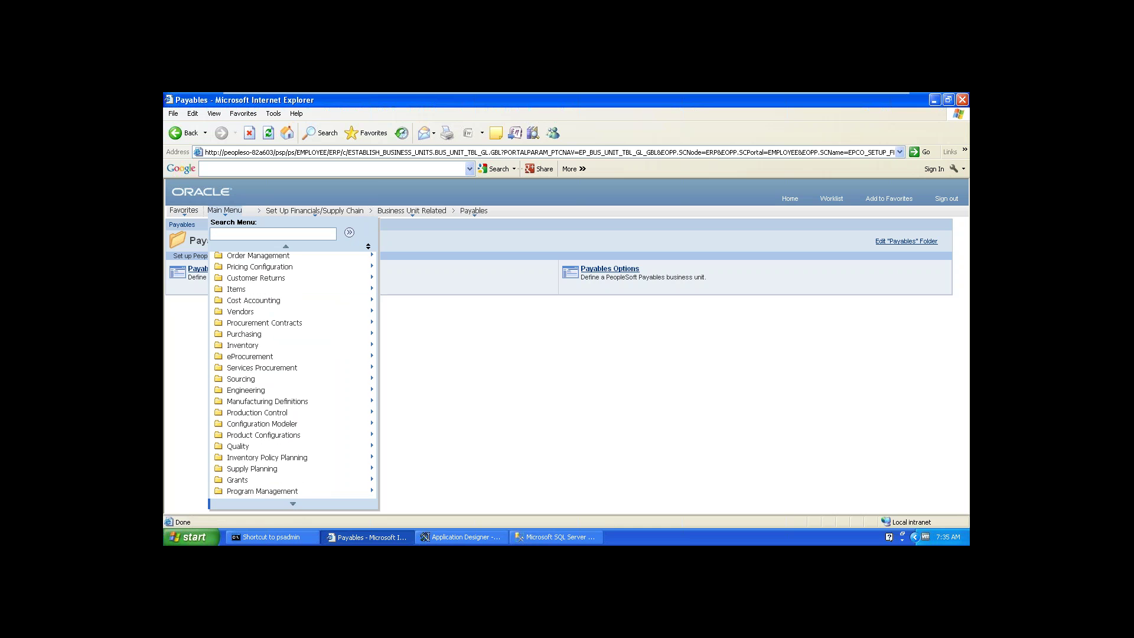
{"action": "scroll", "coordinate": [293, 375], "scroll_direction": "down", "scroll_amount": 4}
{"action": "scroll", "coordinate": [293, 375], "scroll_direction": "down", "scroll_amount": 10}
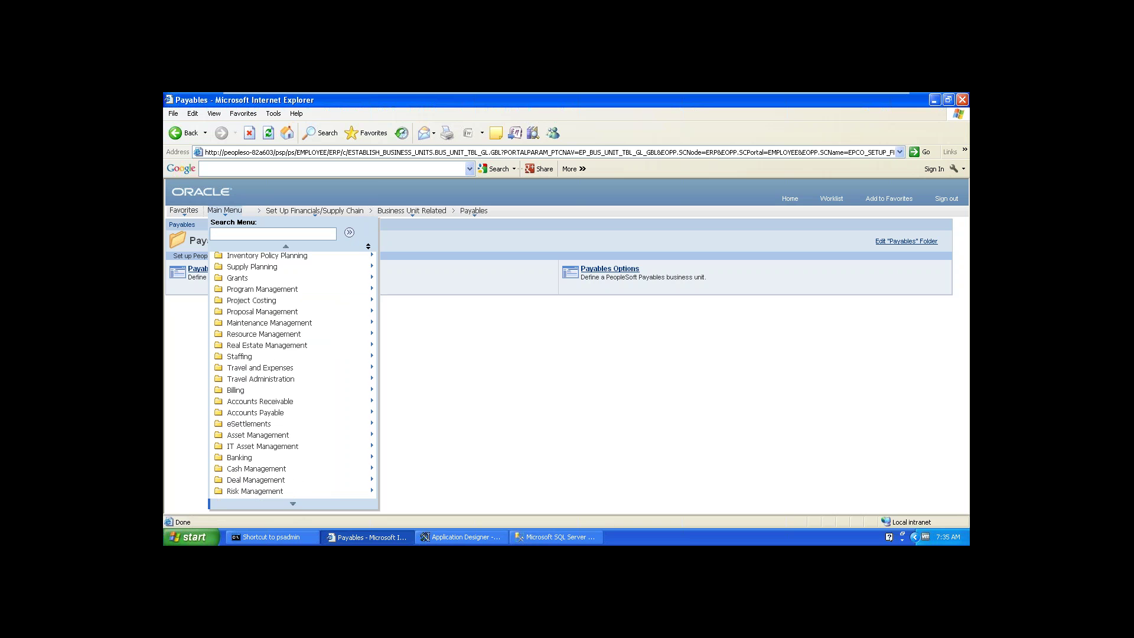
{"action": "scroll", "coordinate": [245, 413], "scroll_direction": "down", "scroll_amount": 1}
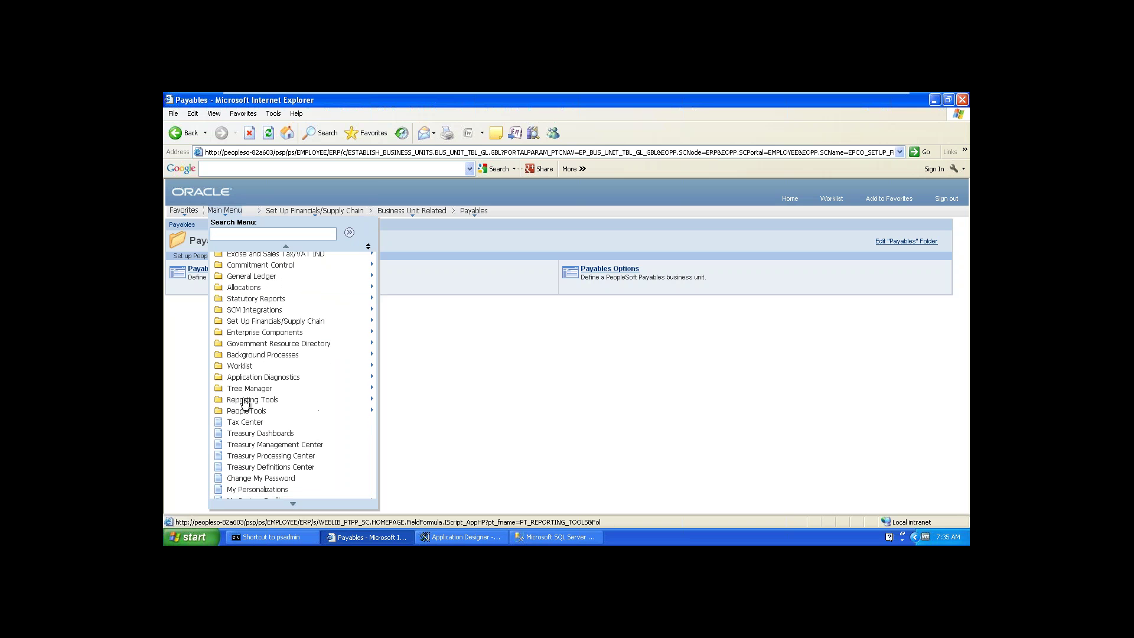
{"action": "left_click", "coordinate": [244, 412]}
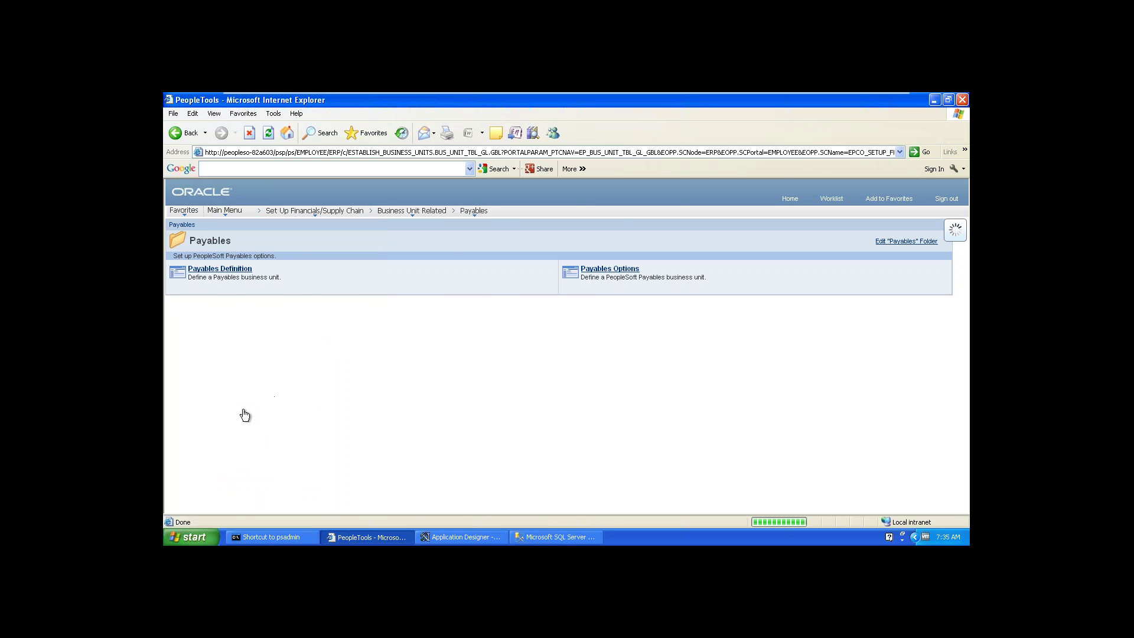
{"action": "left_click", "coordinate": [214, 503]}
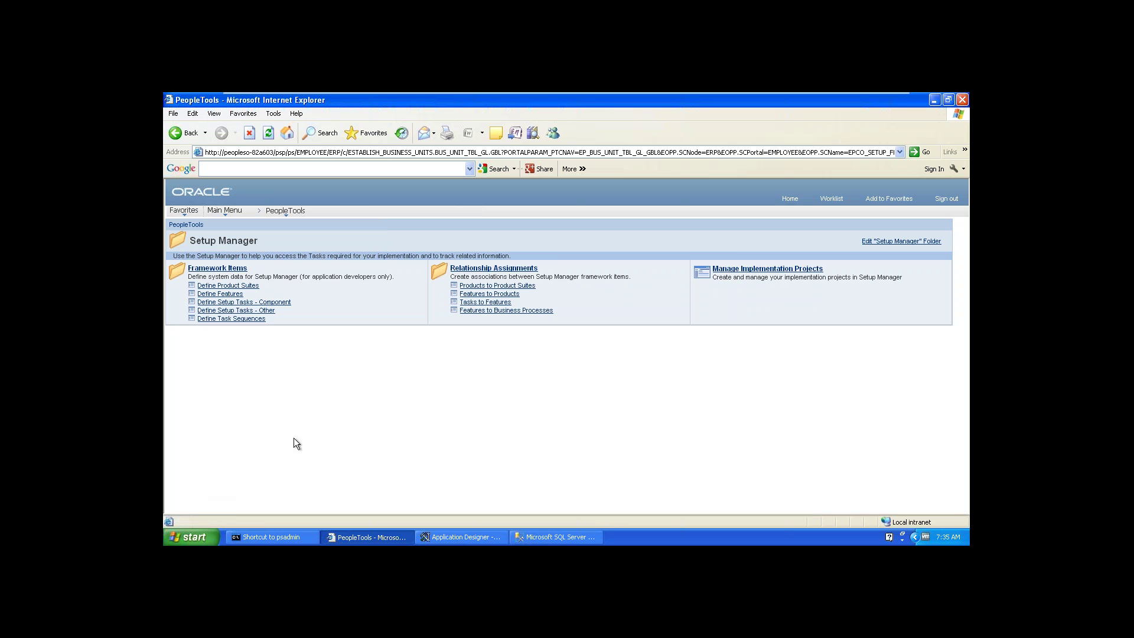
{"action": "left_click", "coordinate": [746, 269]}
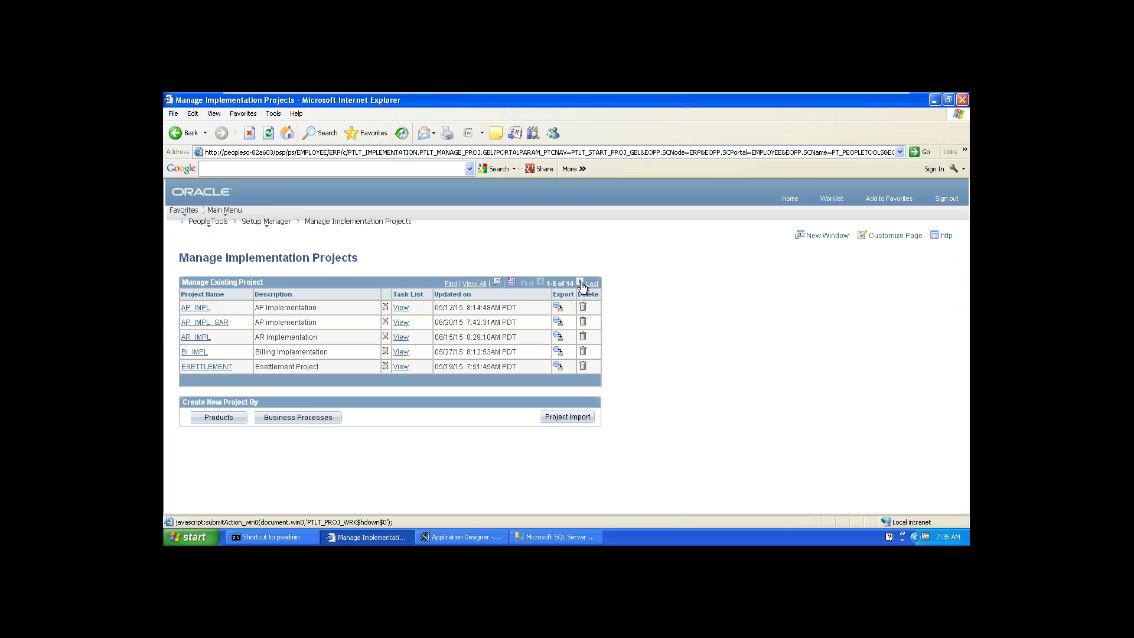
View the setup task list of the Financials Implementation project, followed by the list of the project described as PO Implementation.
{"action": "left_click", "coordinate": [580, 283]}
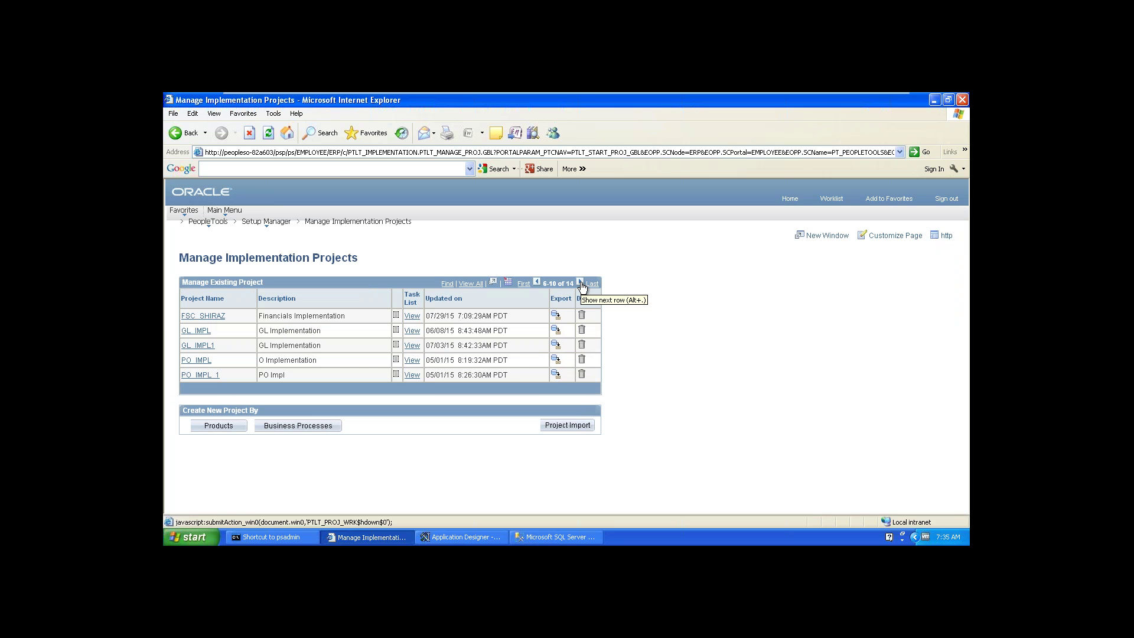
{"action": "left_click", "coordinate": [413, 316]}
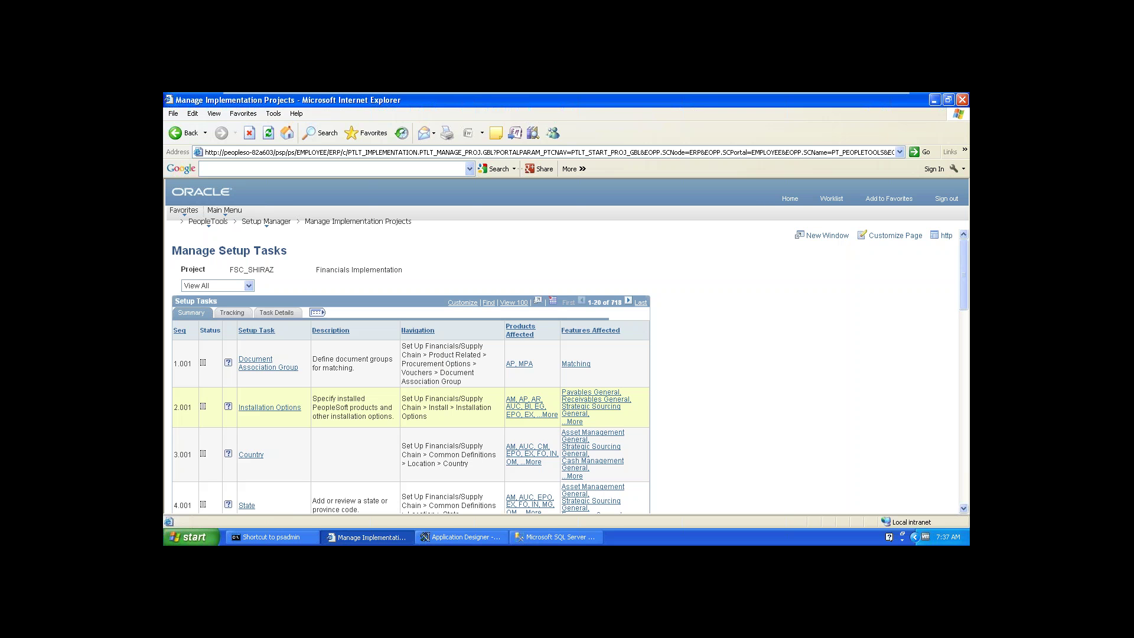
{"action": "left_click", "coordinate": [371, 222]}
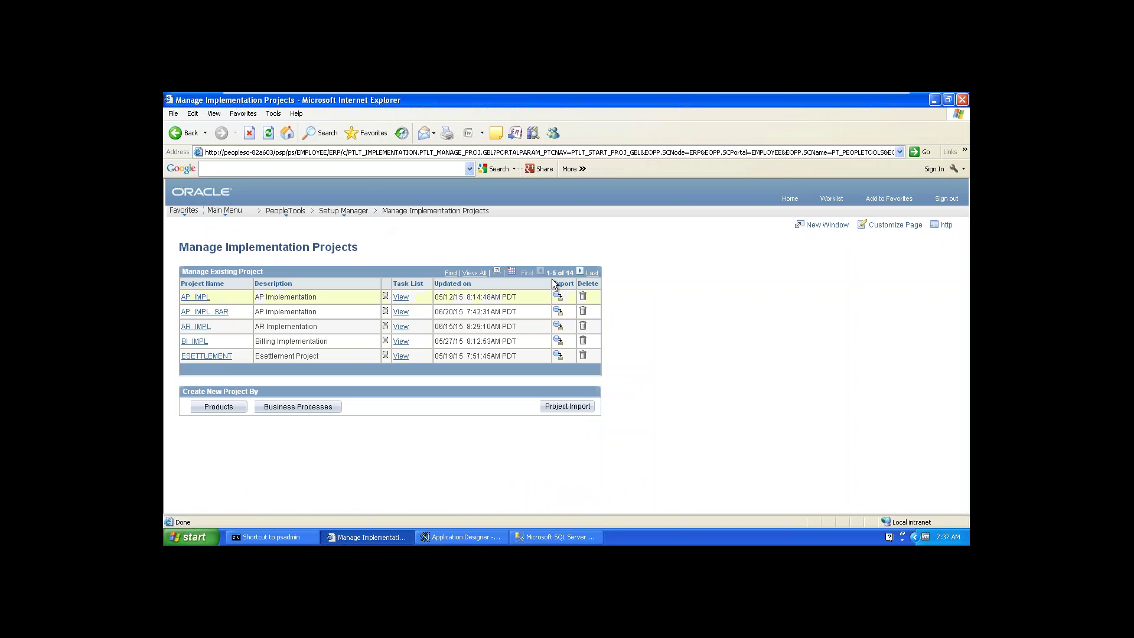
{"action": "left_click", "coordinate": [579, 272]}
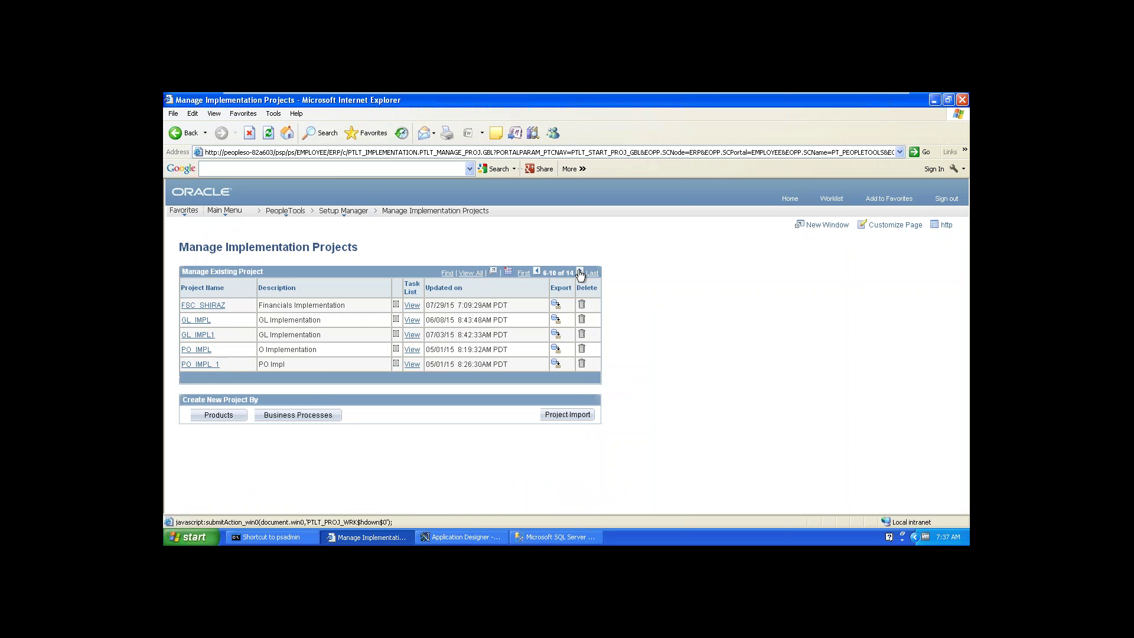
{"action": "left_click", "coordinate": [580, 273]}
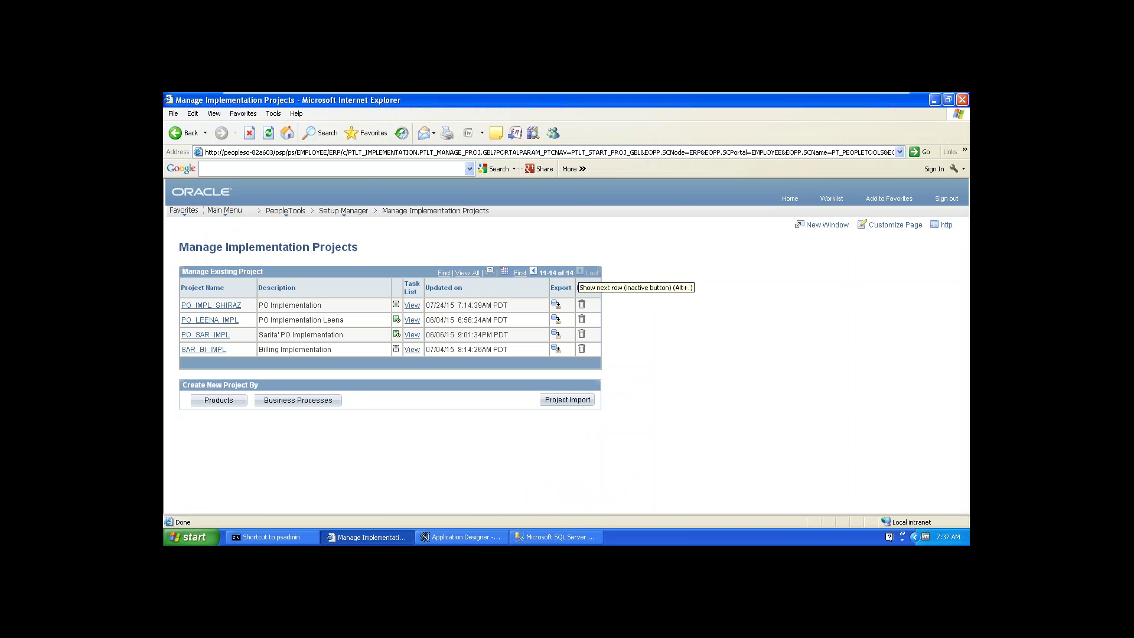
{"action": "left_click", "coordinate": [411, 306]}
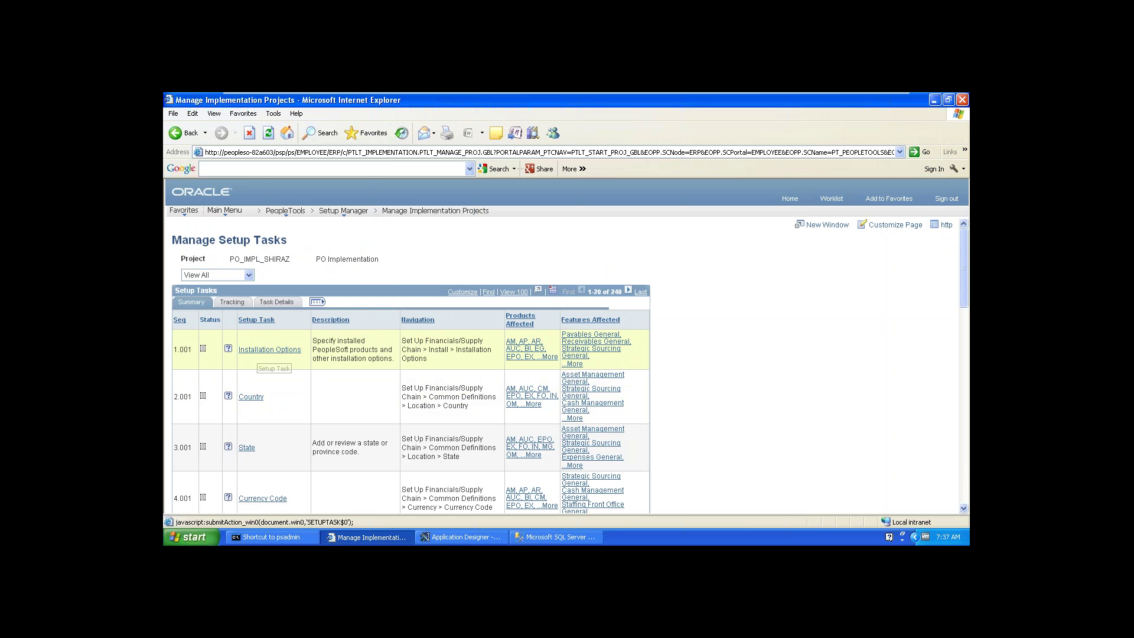
Open the Installation Options setup task in its own window, view the Purchasing product options, and close that window.
{"action": "left_click", "coordinate": [269, 349]}
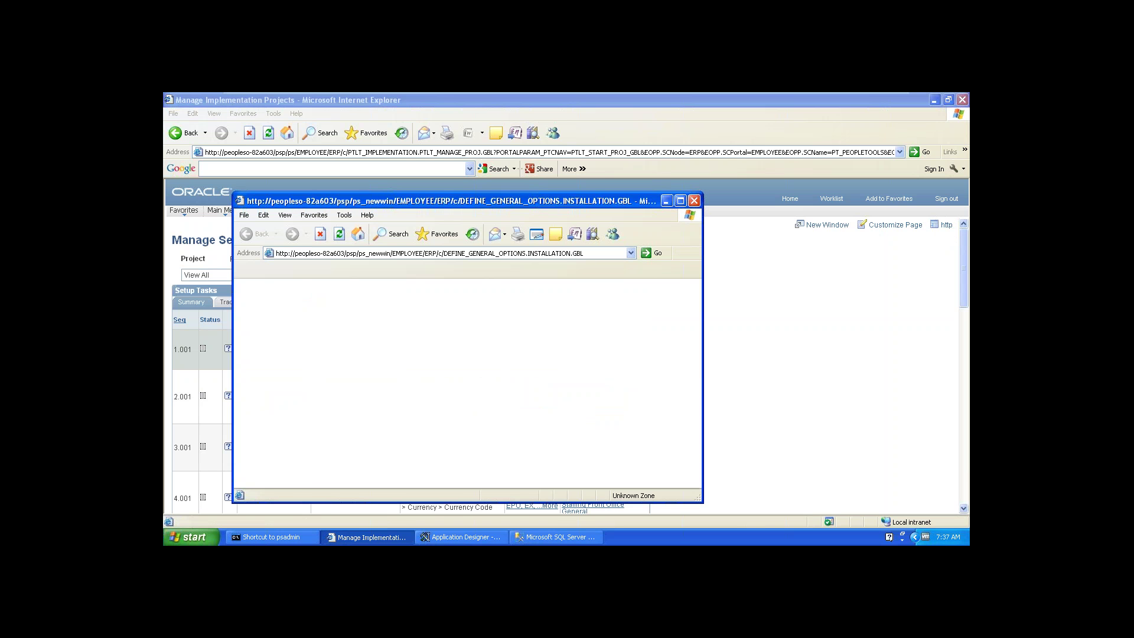
{"action": "left_click", "coordinate": [681, 201]}
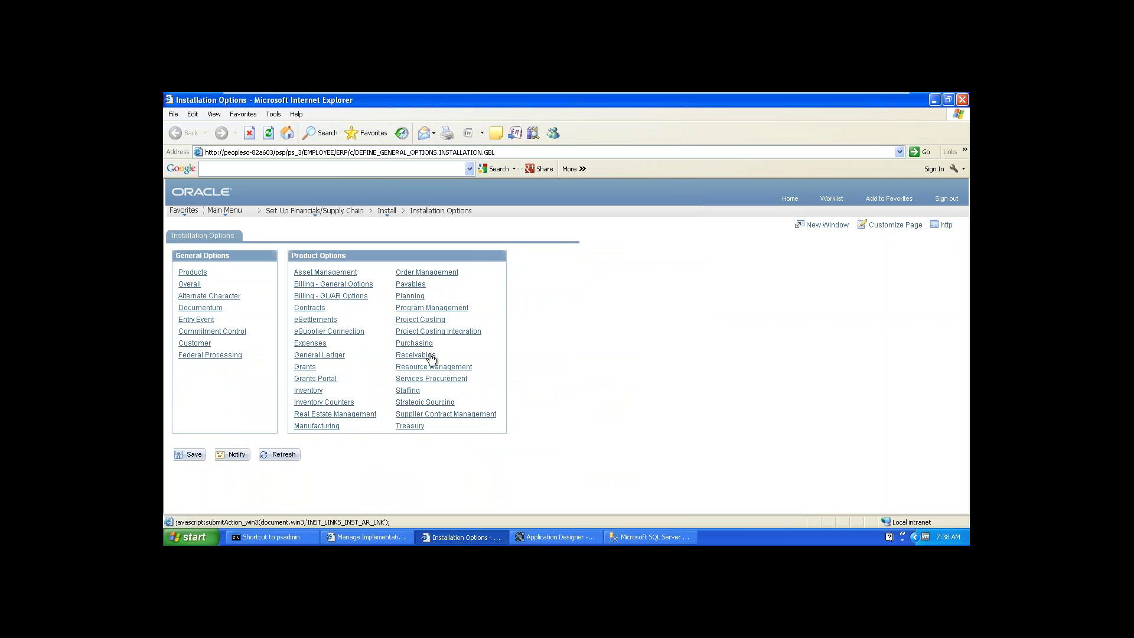
{"action": "left_click", "coordinate": [414, 346]}
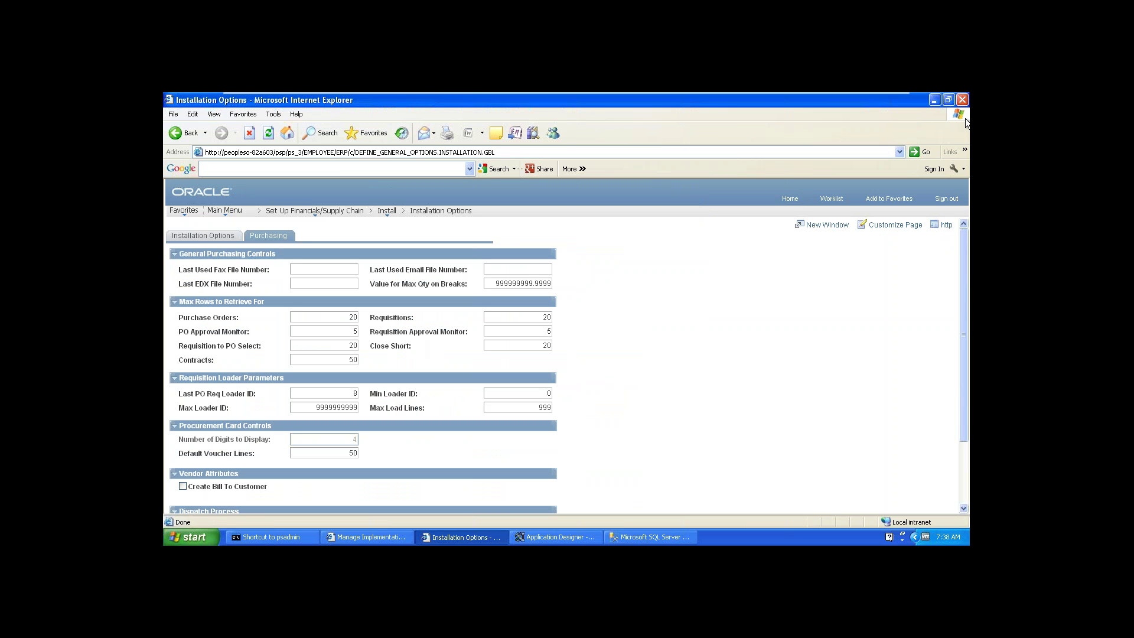
{"action": "left_click", "coordinate": [963, 100]}
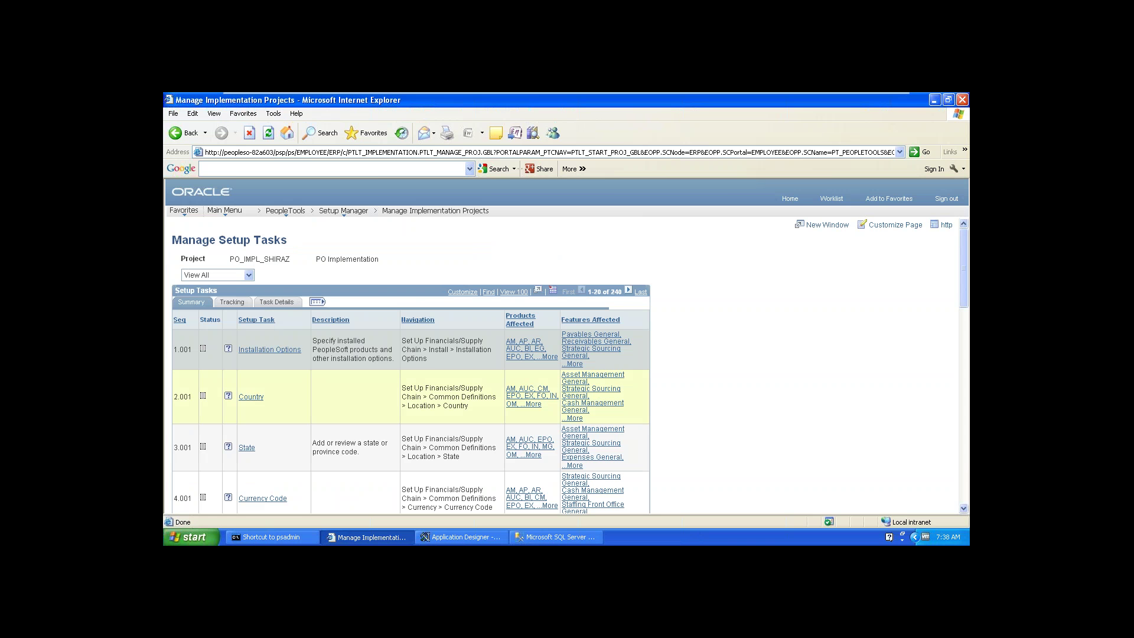
Reopen the Installation Options task and examine the Purchasing settings, including the Last EDX File Number field.
{"action": "left_click", "coordinate": [268, 352]}
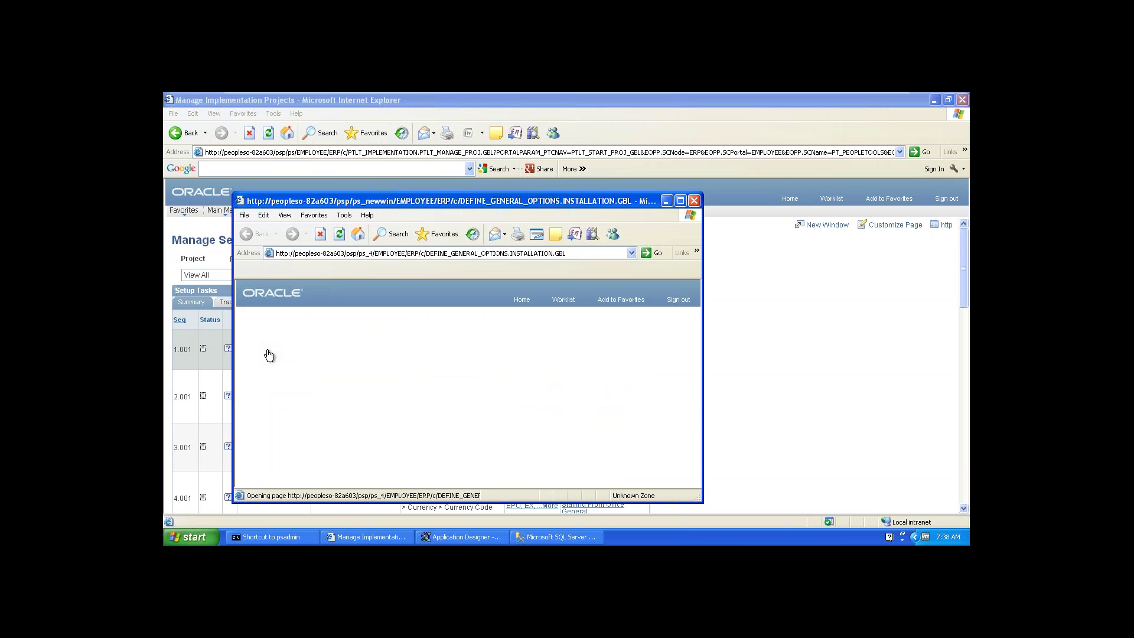
{"action": "left_click", "coordinate": [681, 200]}
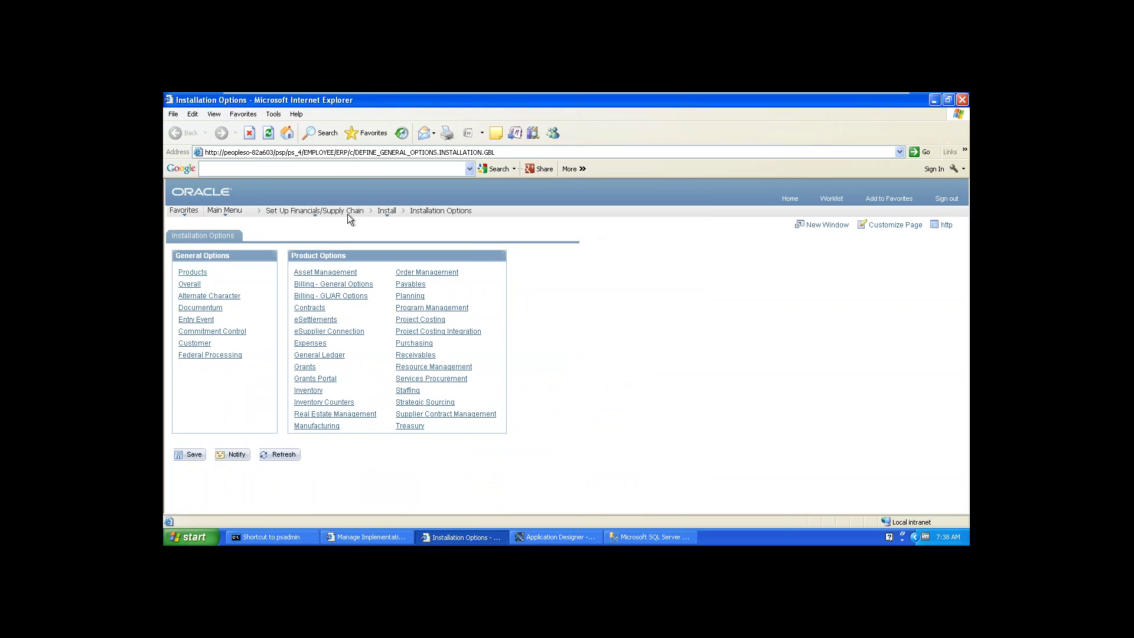
{"action": "left_click", "coordinate": [413, 344]}
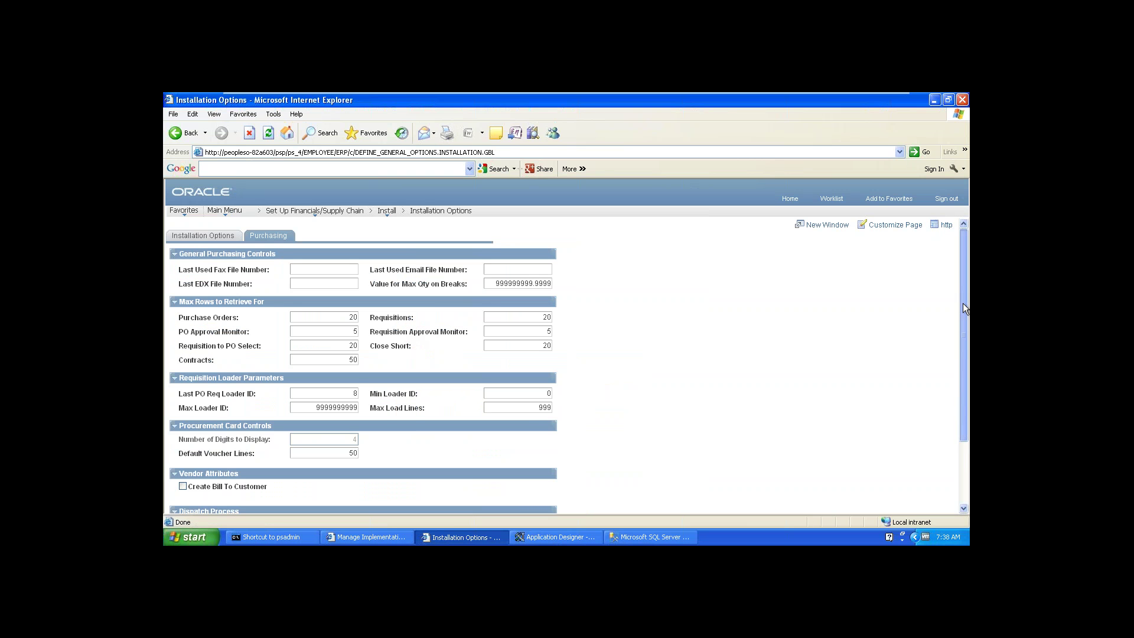
{"action": "left_click_drag", "start_coordinate": [963, 307], "coordinate": [969, 252]}
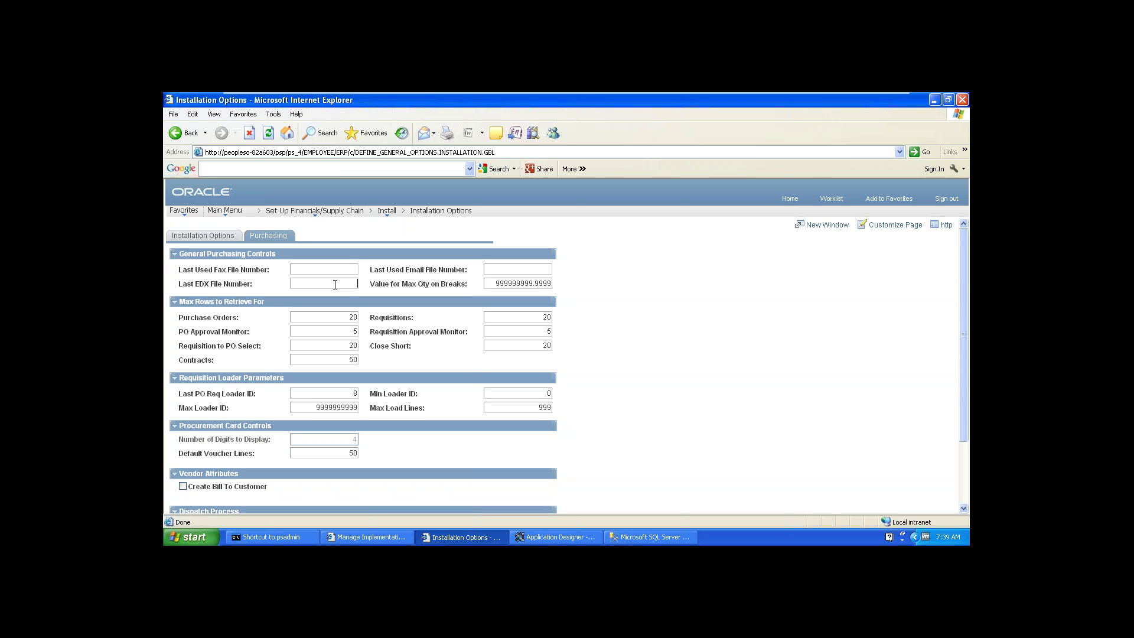
{"action": "left_click", "coordinate": [334, 285]}
Switch from the virtual machine to the host desktop and open the PeopleSoft_FSCM_introduction presentation from the AIS folder's Training_Mat subfolder.
{"action": "mouse_move", "coordinate": [757, 93]}
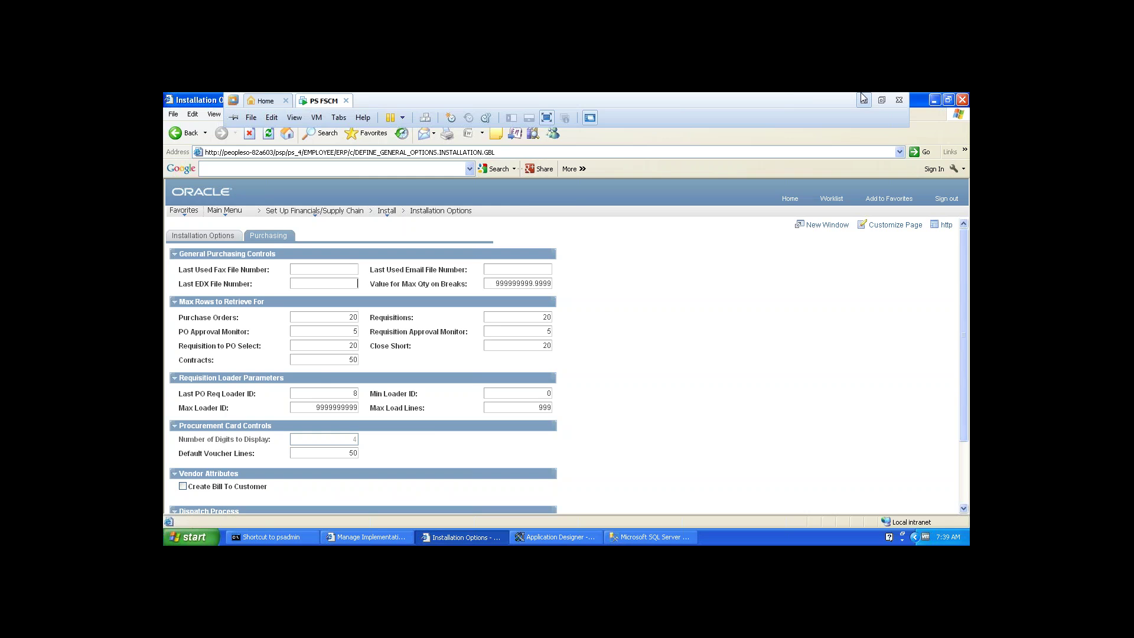
{"action": "left_click", "coordinate": [863, 99]}
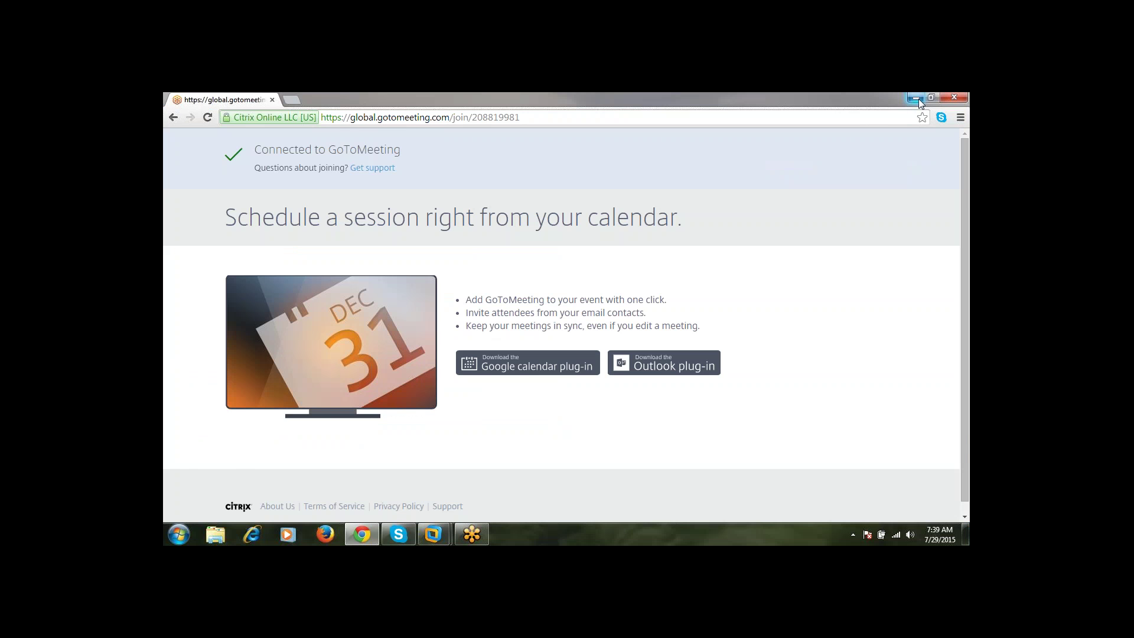
{"action": "left_click", "coordinate": [919, 98]}
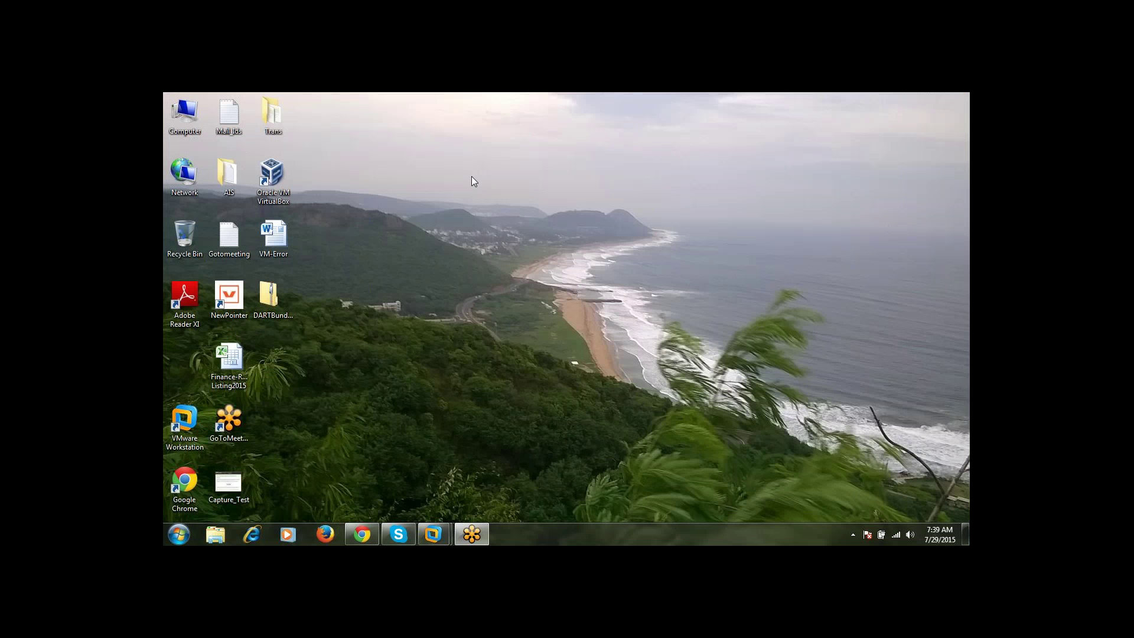
{"action": "double_click", "coordinate": [236, 165]}
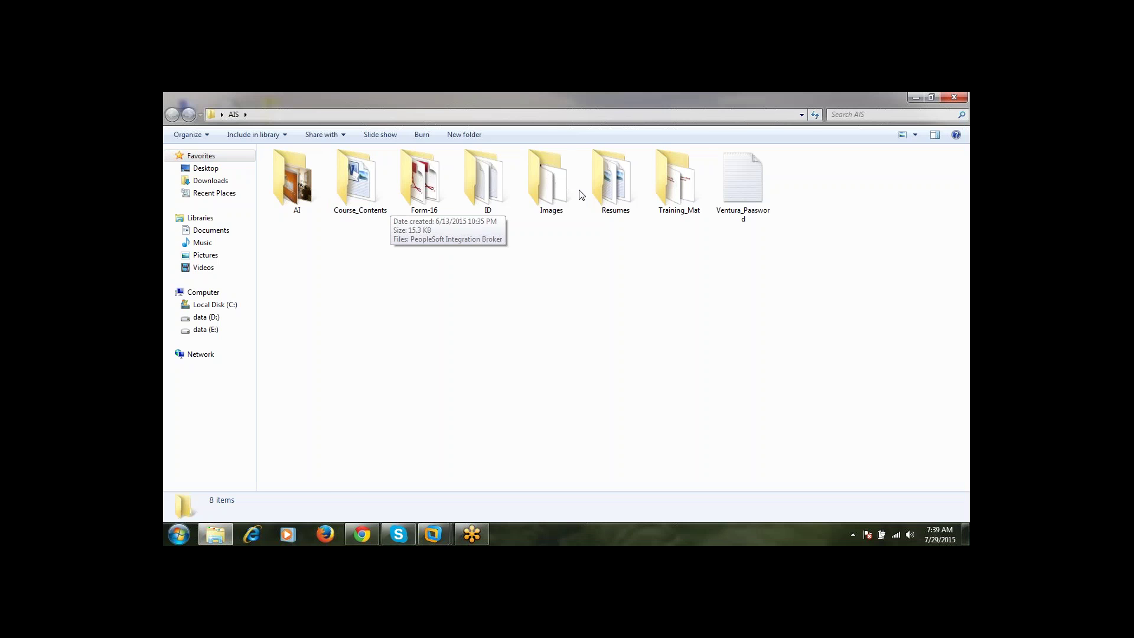
{"action": "left_click", "coordinate": [688, 193]}
{"action": "double_click", "coordinate": [690, 193]}
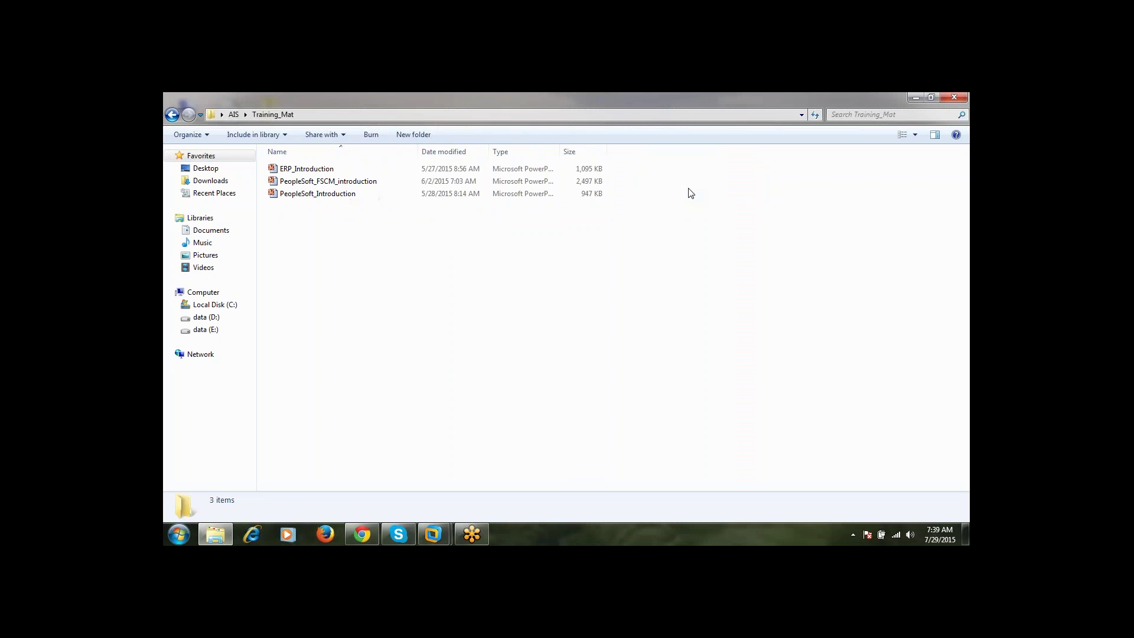
{"action": "left_click", "coordinate": [358, 183]}
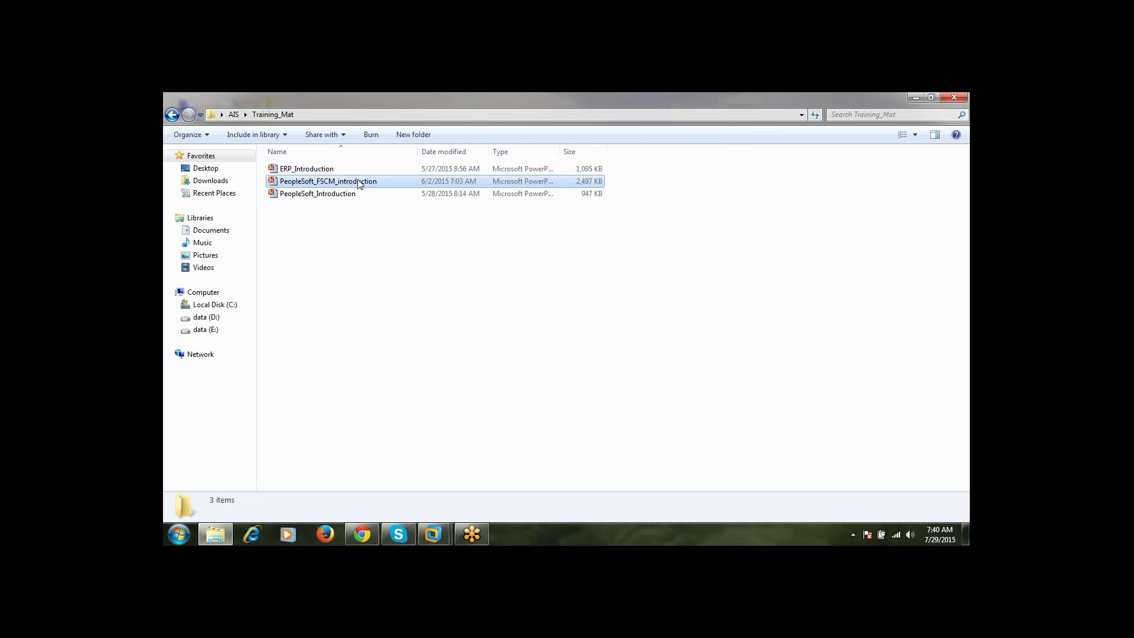